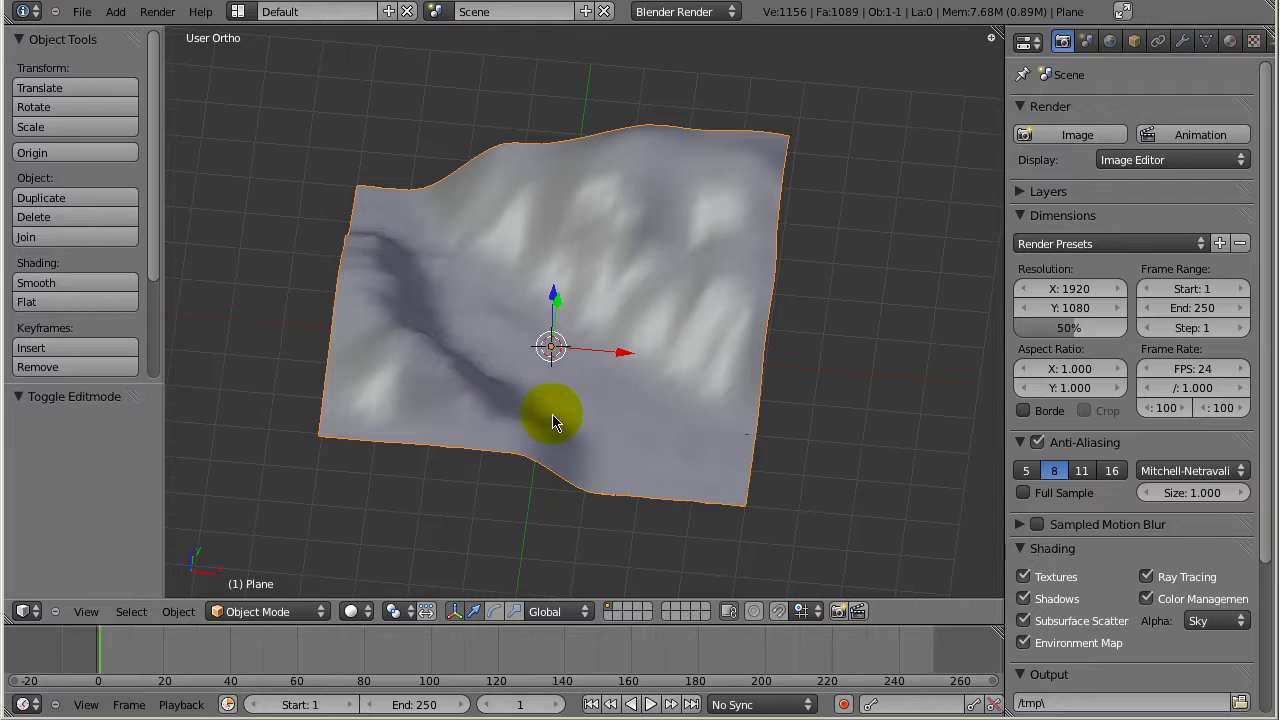
- View the plane from the top in Edit Mode with all selected, and make the lower area a UV/Image Editor
left_click(300, 611)
left_click(255, 574)
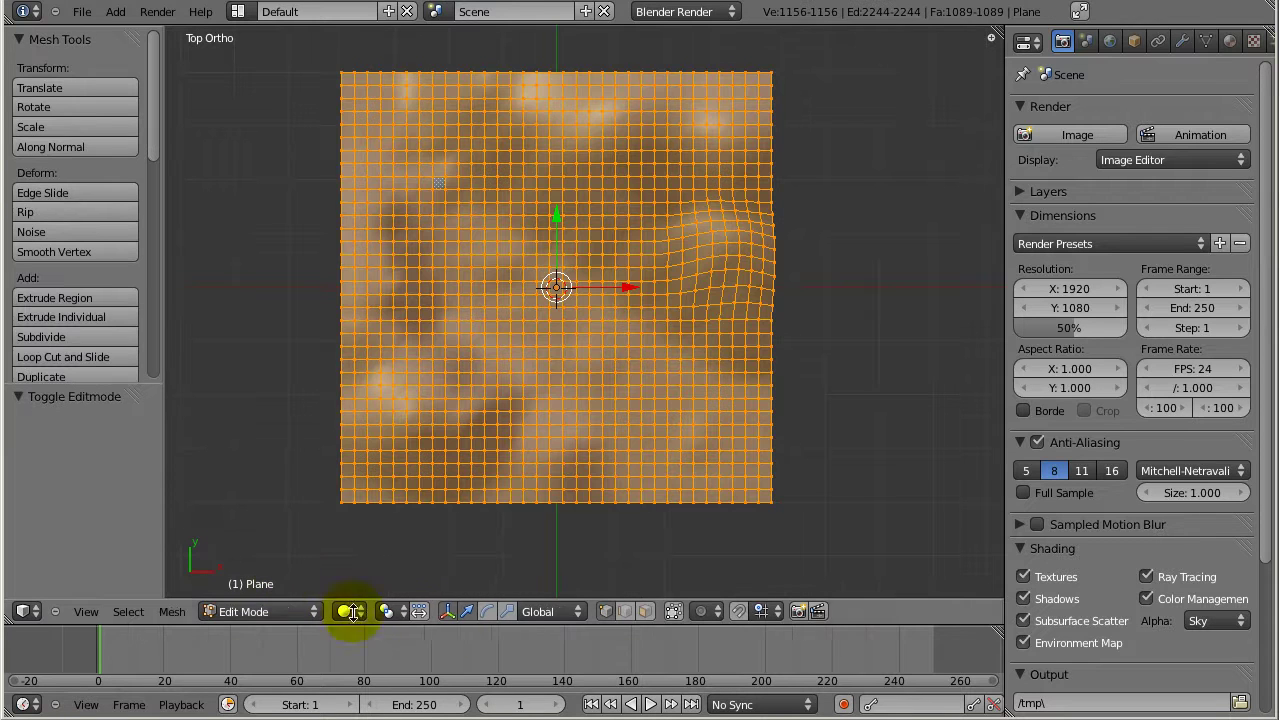
left_click_drag(451, 622, 471, 398)
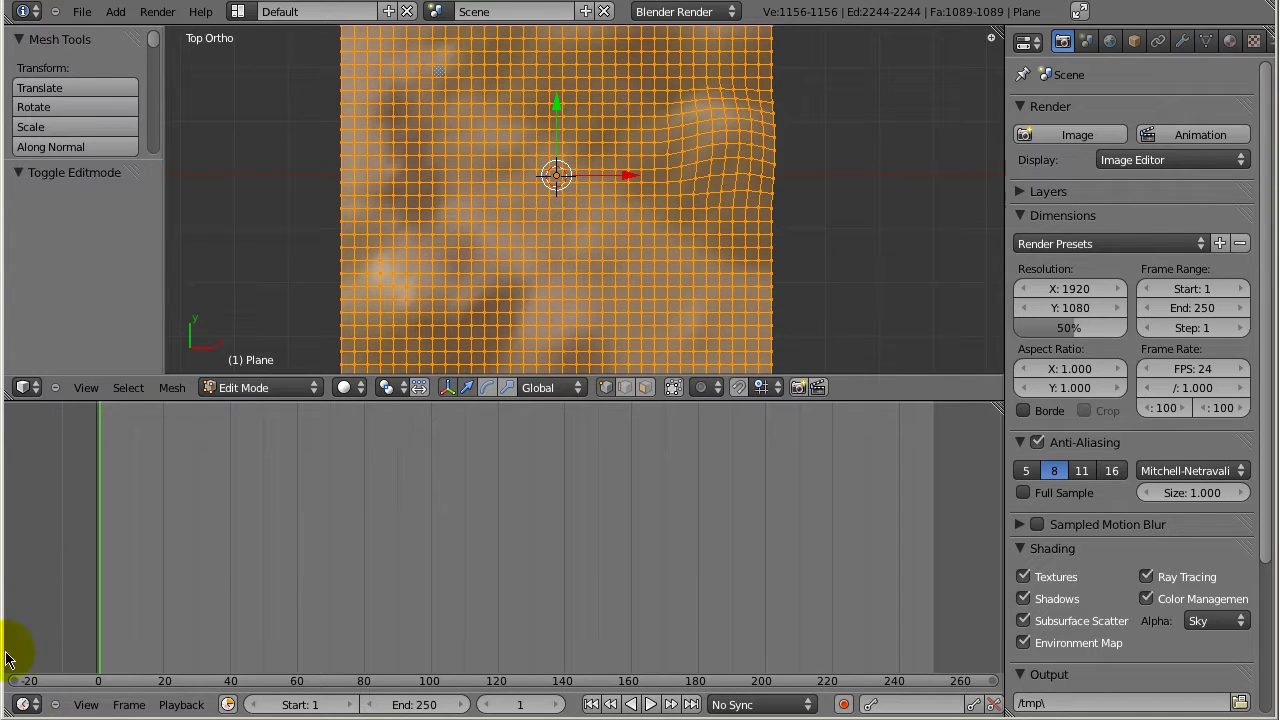
left_click(25, 704)
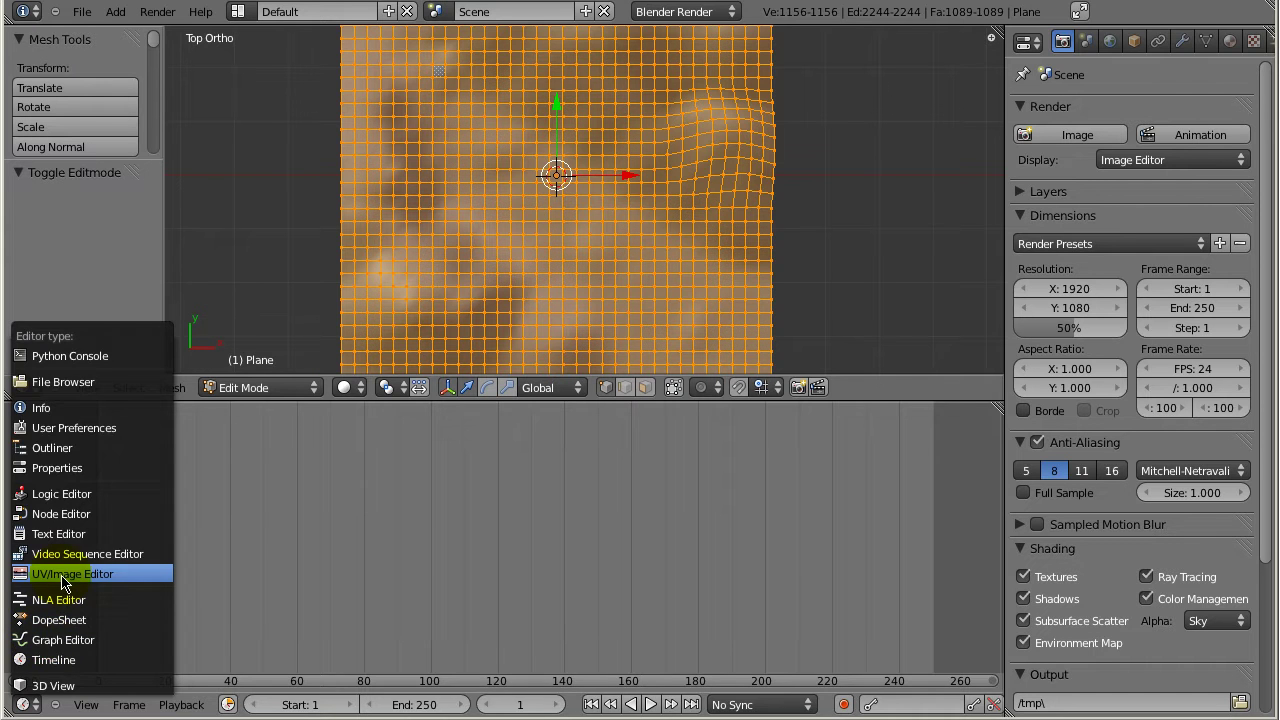
left_click(62, 578)
left_click_drag(860, 402, 860, 332)
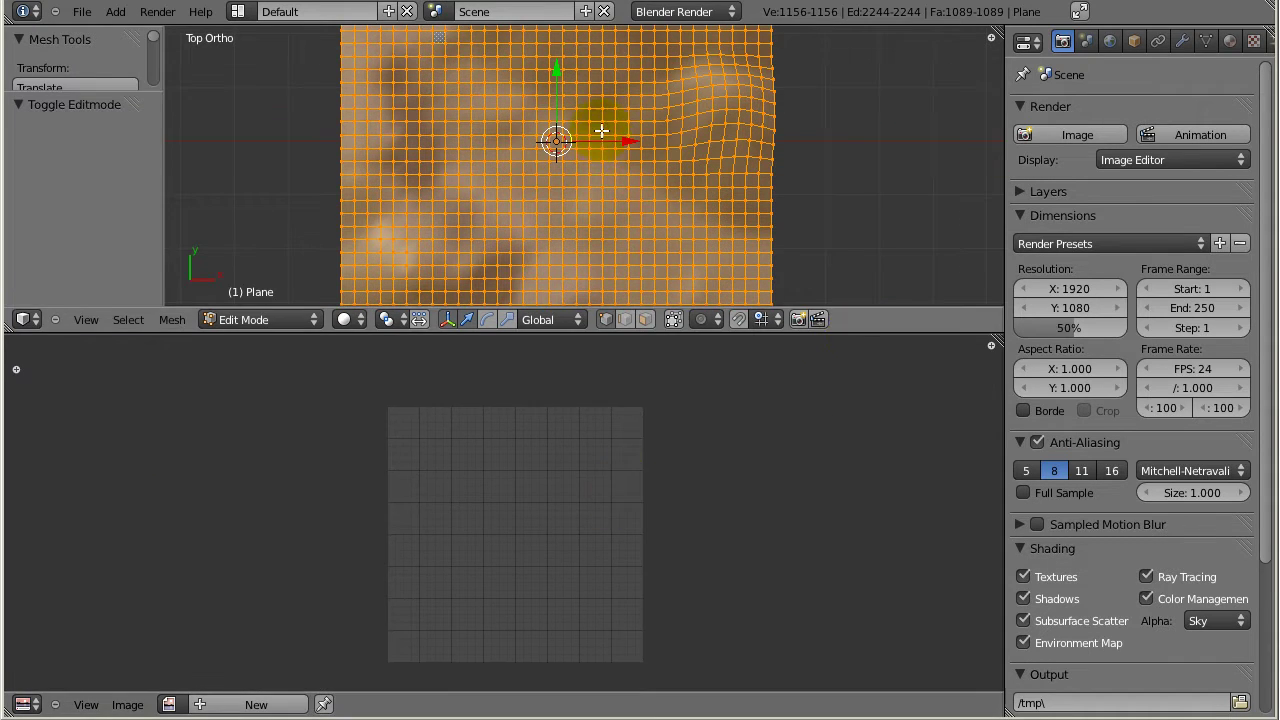
left_click(172, 319)
mouse_move(205, 273)
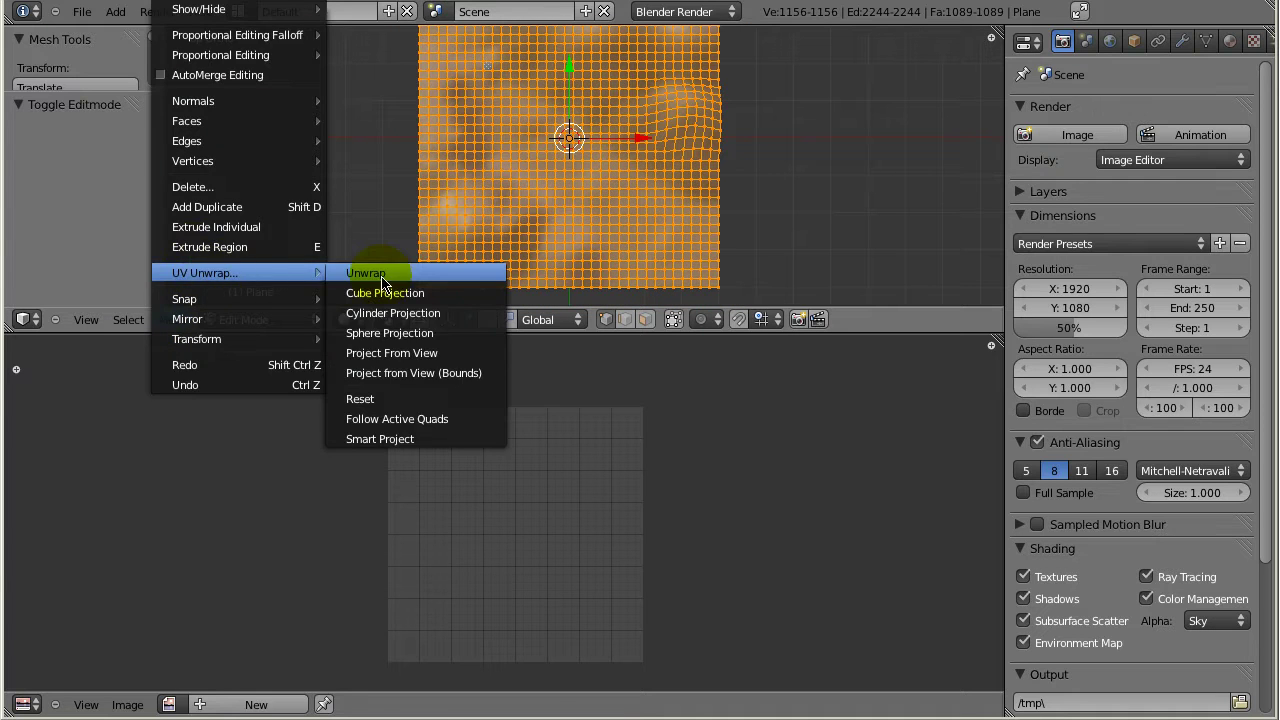
- Unwrap the plane, then rotate, move and scale its UVs to fill the image area
left_click(382, 280)
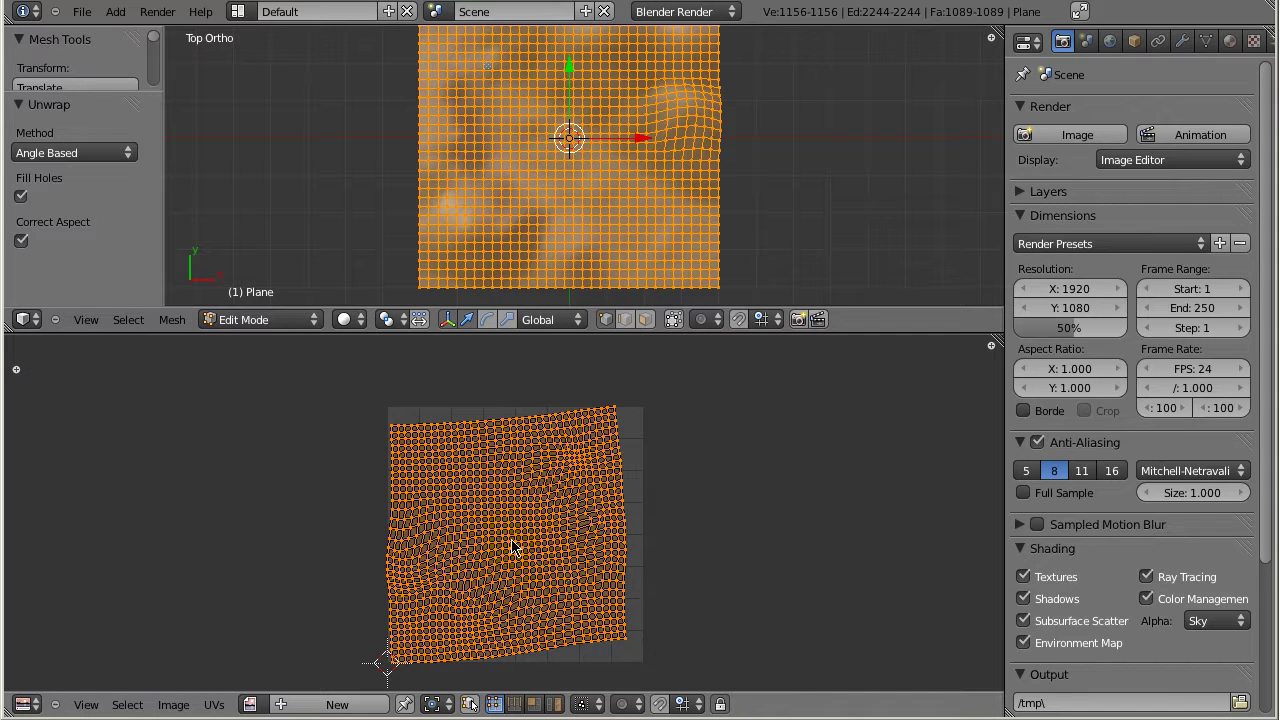
key("ctrl+Up")
middle_click_drag(523, 529, 746, 341, "ctrl")
key("r")
left_click(770, 333)
key("g")
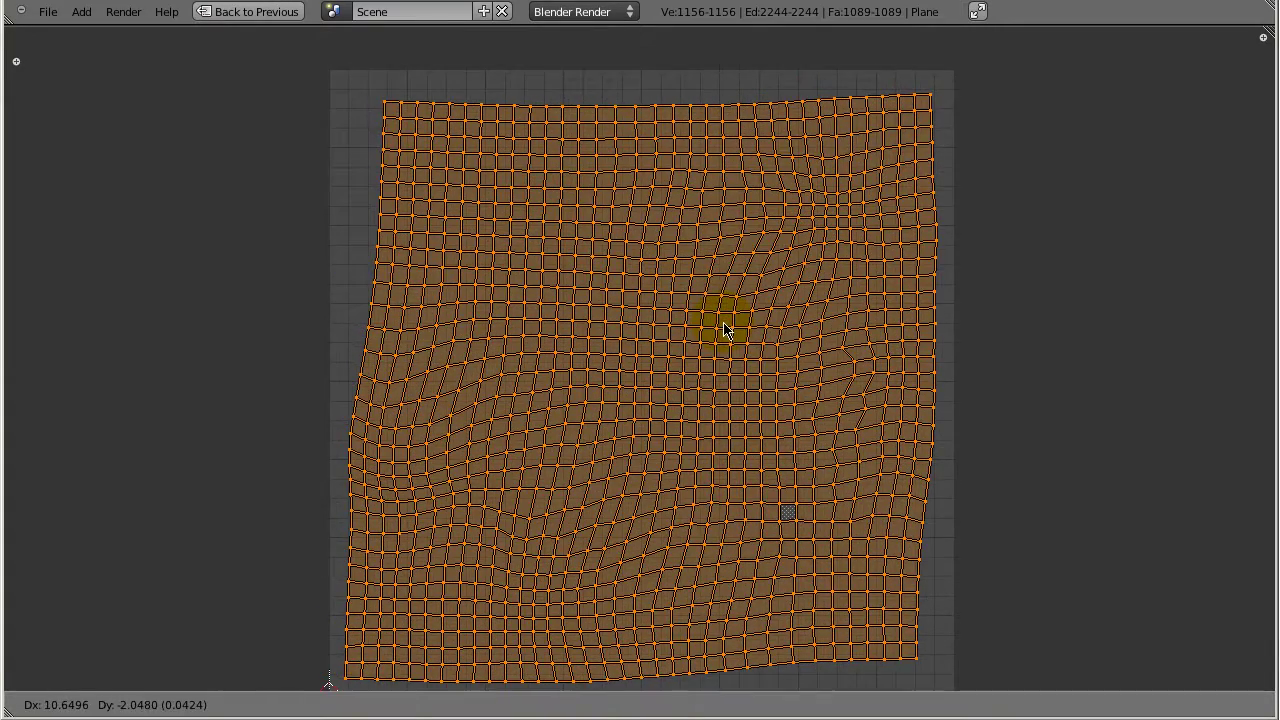
left_click(752, 377)
scroll(752, 377, "down", 1)
key("s")
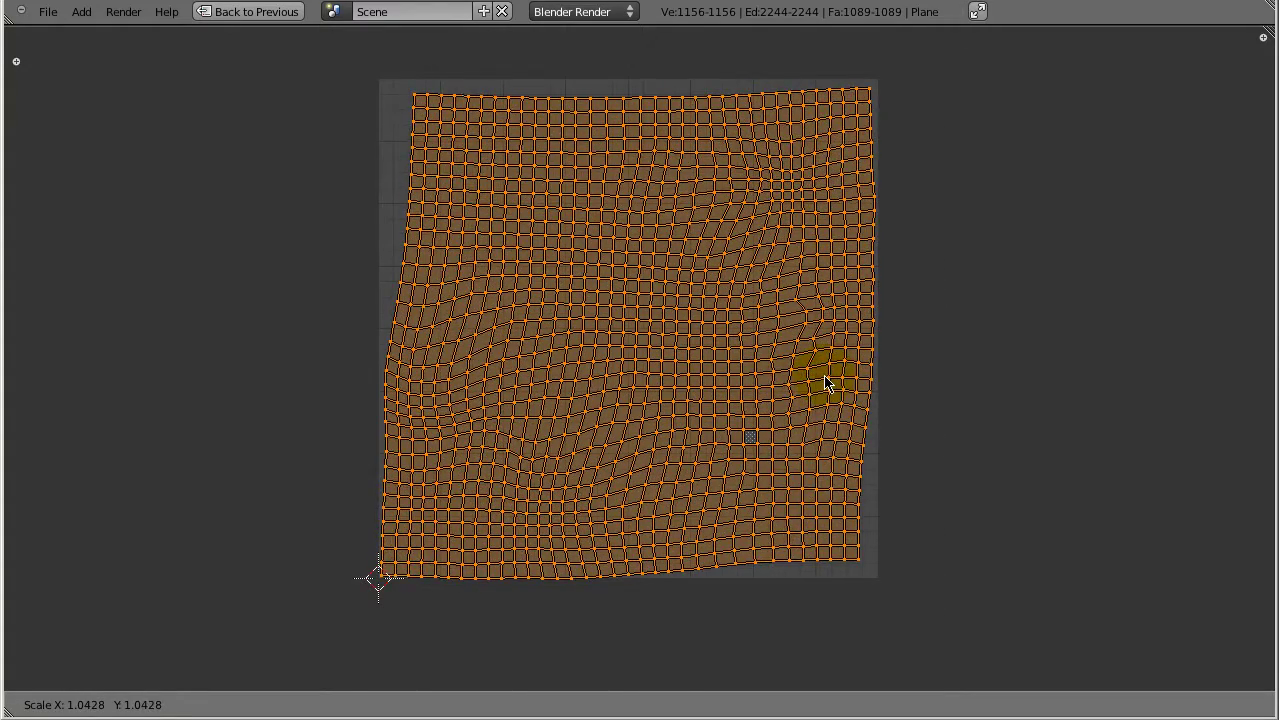
left_click(792, 372)
key("g")
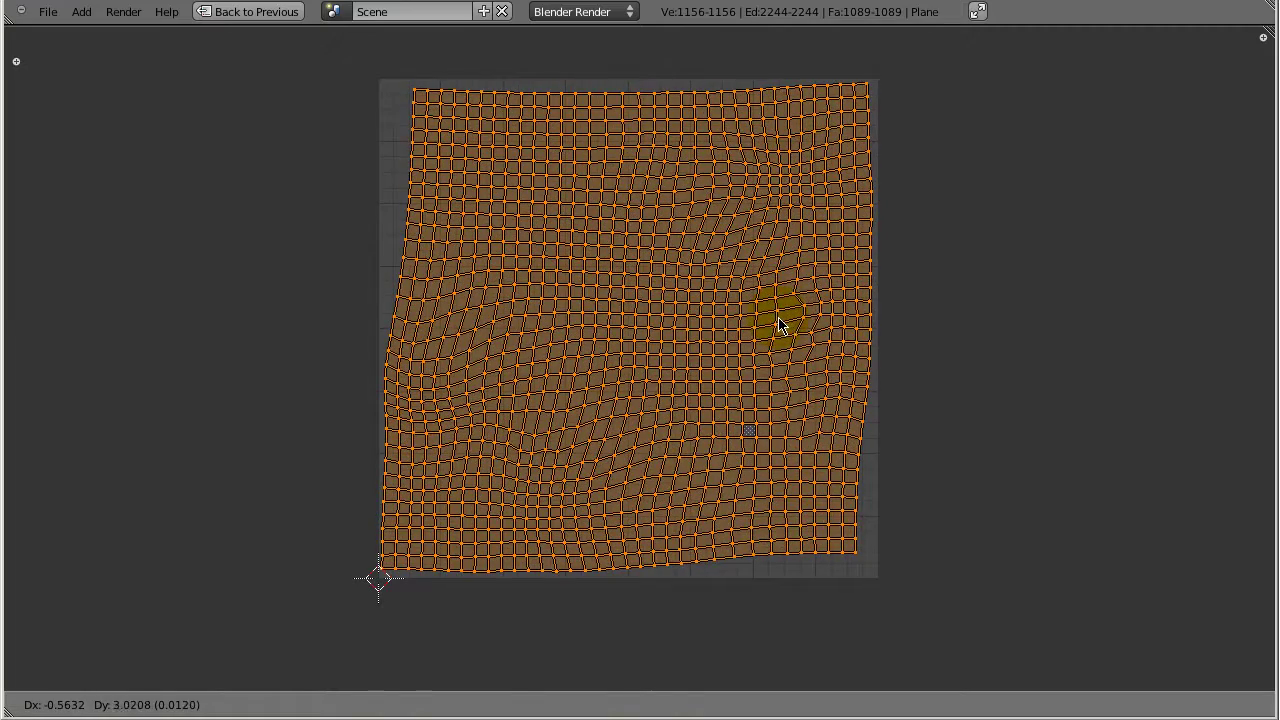
left_click(785, 325)
- Restore the normal layout with a taller 3D view and return the plane to Object Mode
key("ctrl+Up")
scroll(686, 471, "down", 2)
scroll(571, 500, "down", 2)
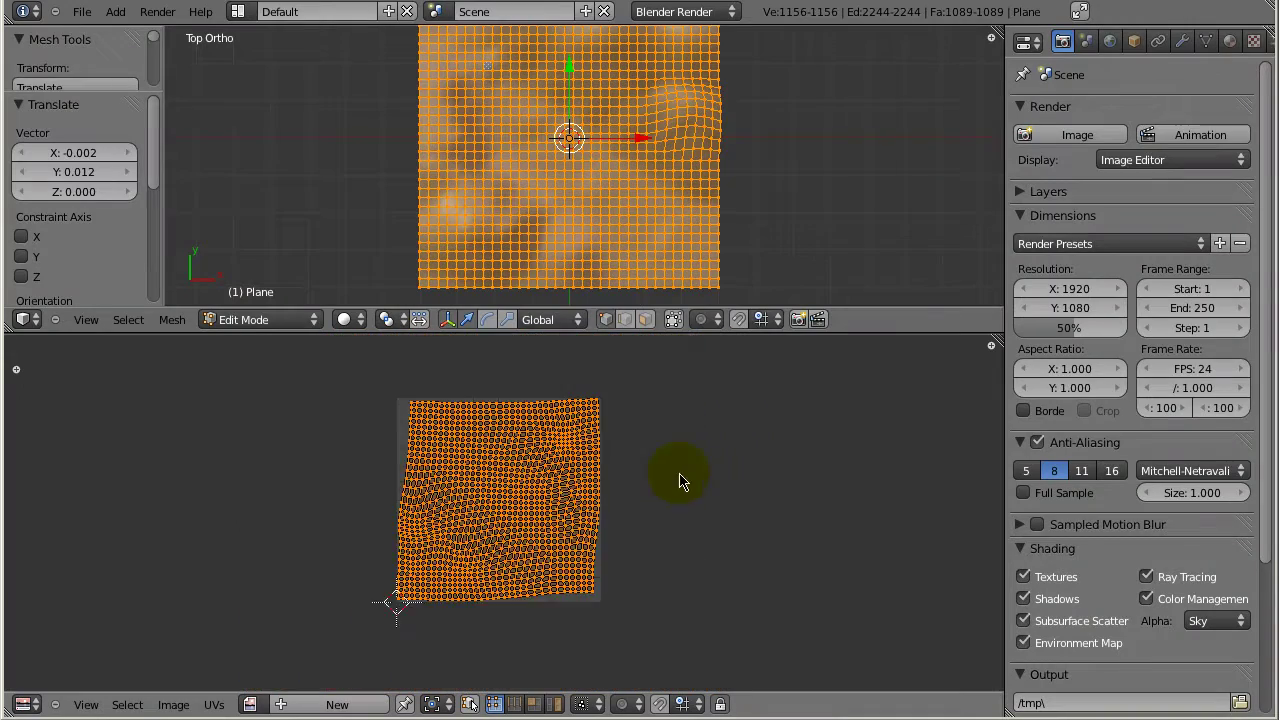
left_click_drag(863, 334, 857, 618)
key("Tab")
- Give the plane a new material, Material.001, with specular intensity 0.209
scroll(569, 363, "up", 2)
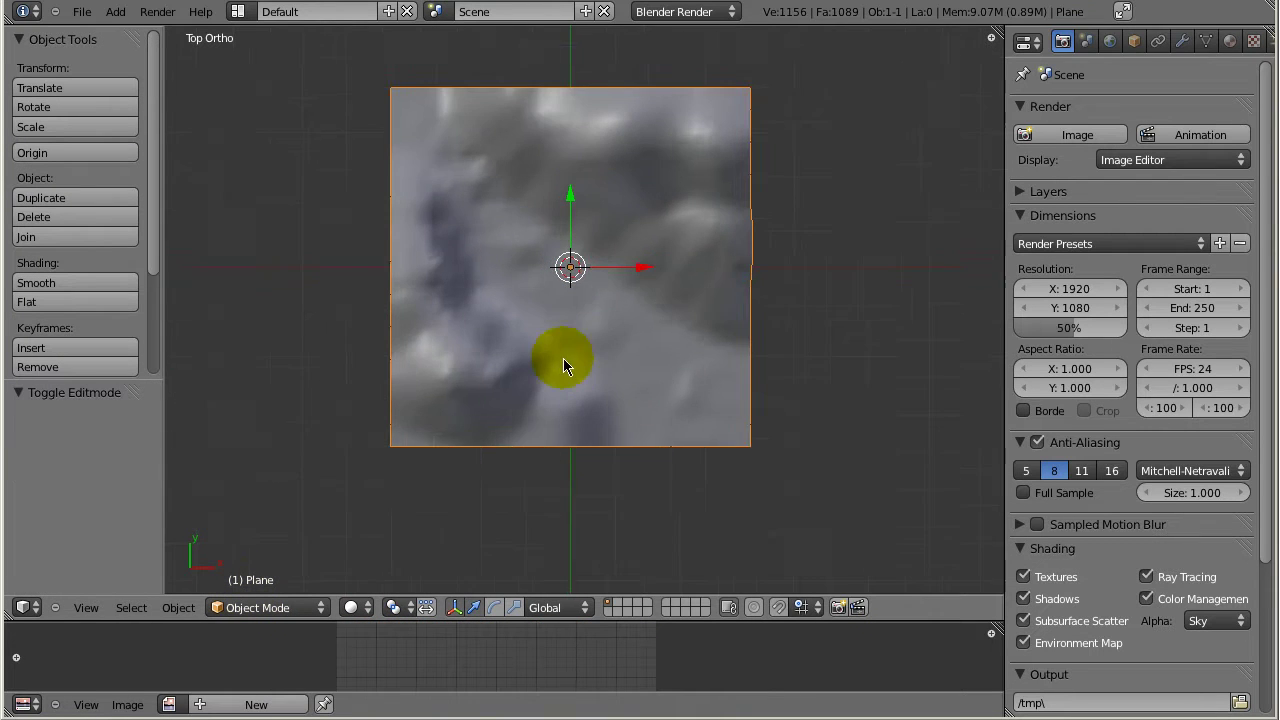
left_click(1231, 42)
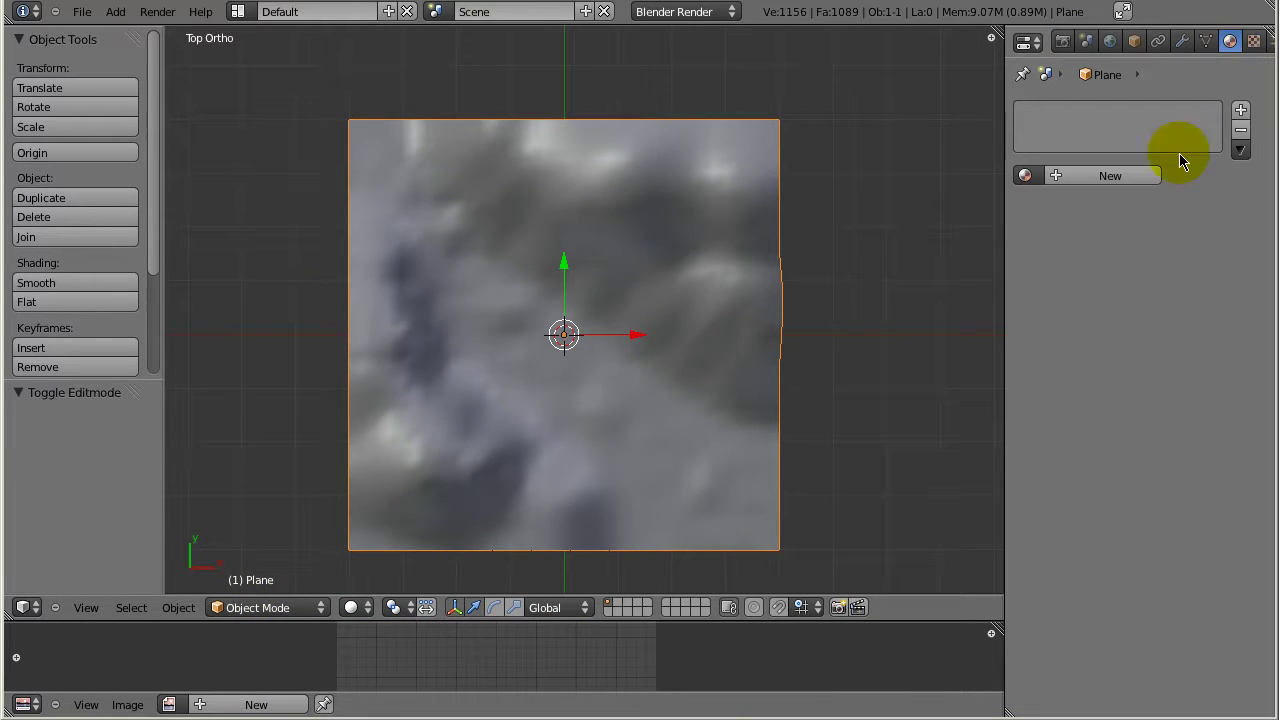
left_click(1100, 171)
left_click_drag(1090, 443, 1165, 450)
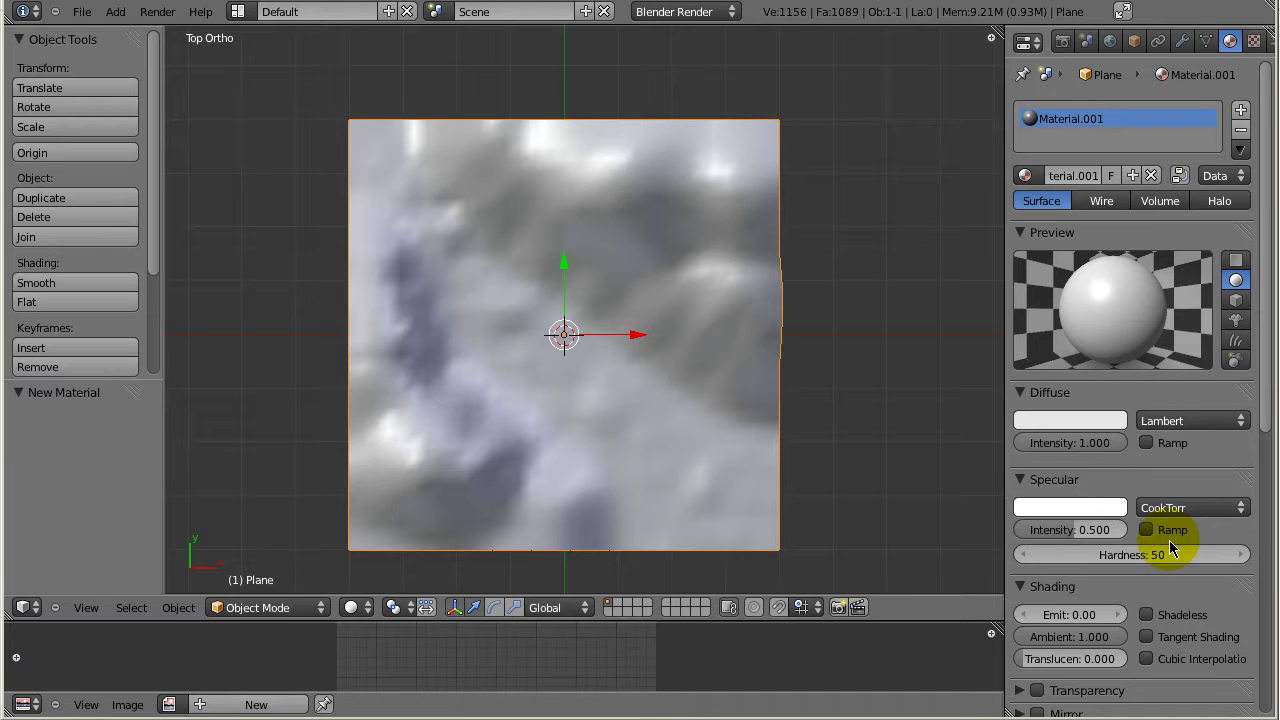
left_click_drag(1060, 530, 1044, 538)
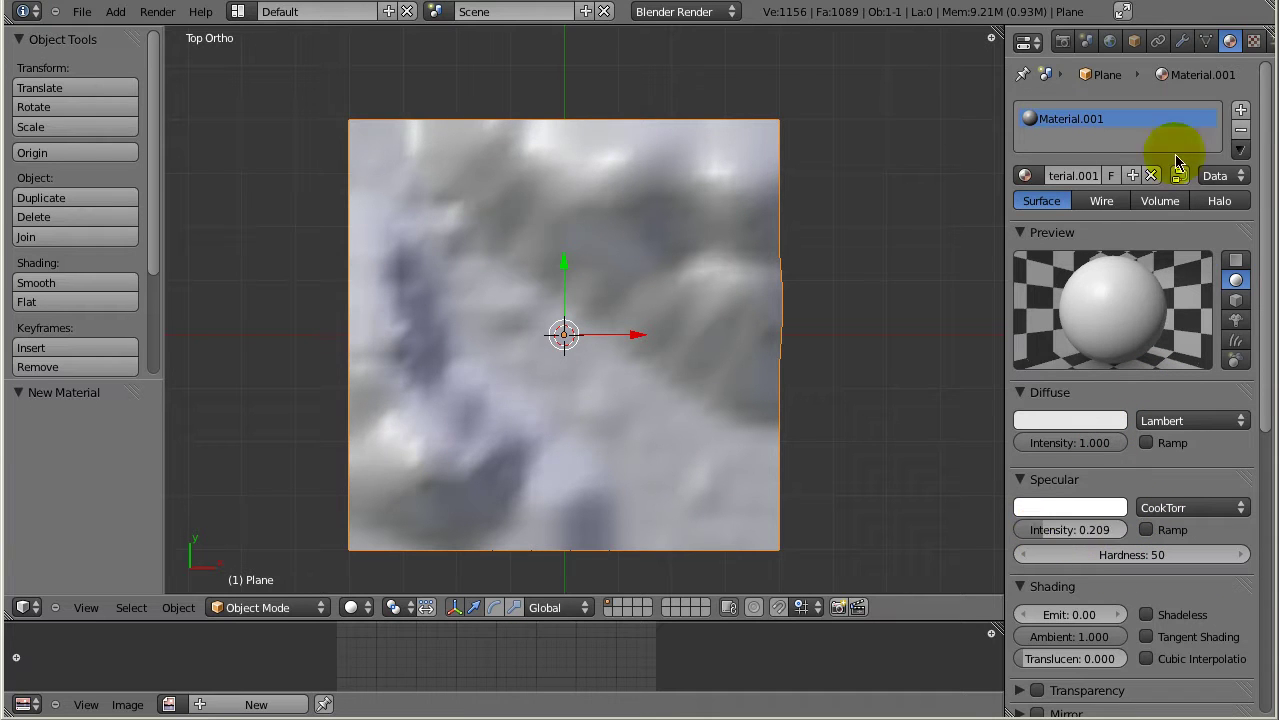
- Add a new texture to the material and rename it cimen1
left_click(1254, 41)
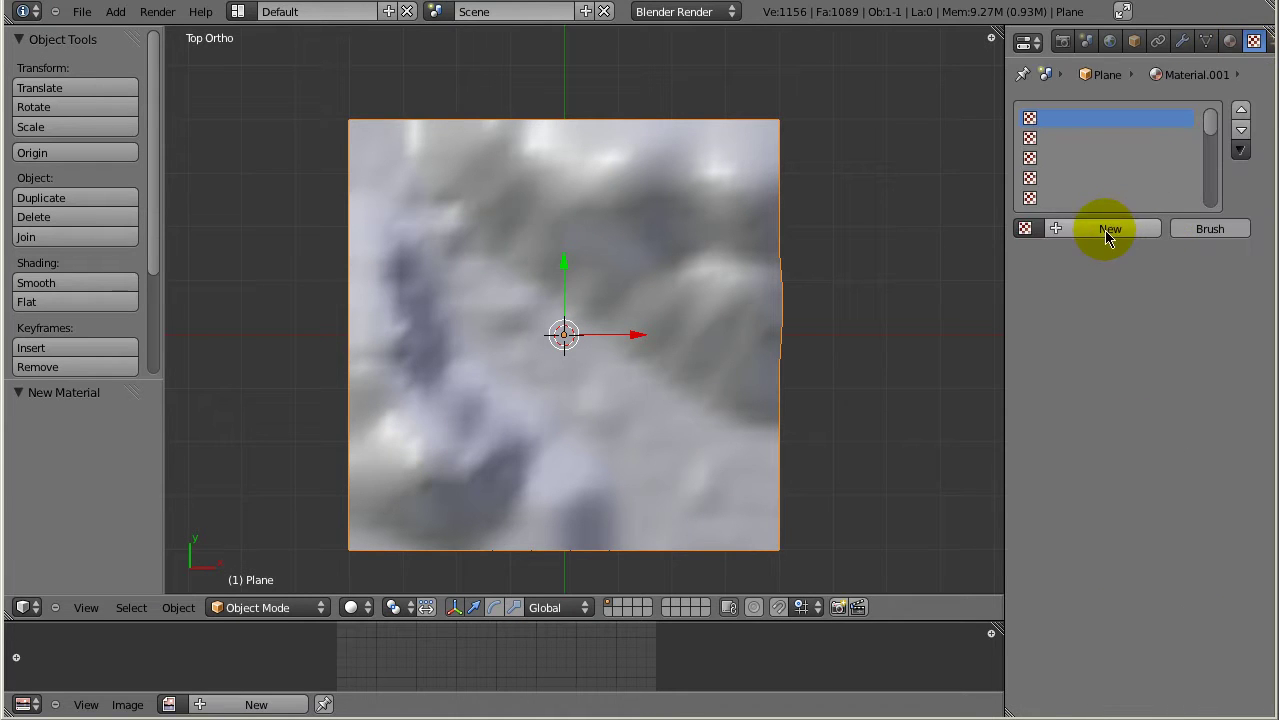
left_click(1107, 232)
double_click(1059, 230)
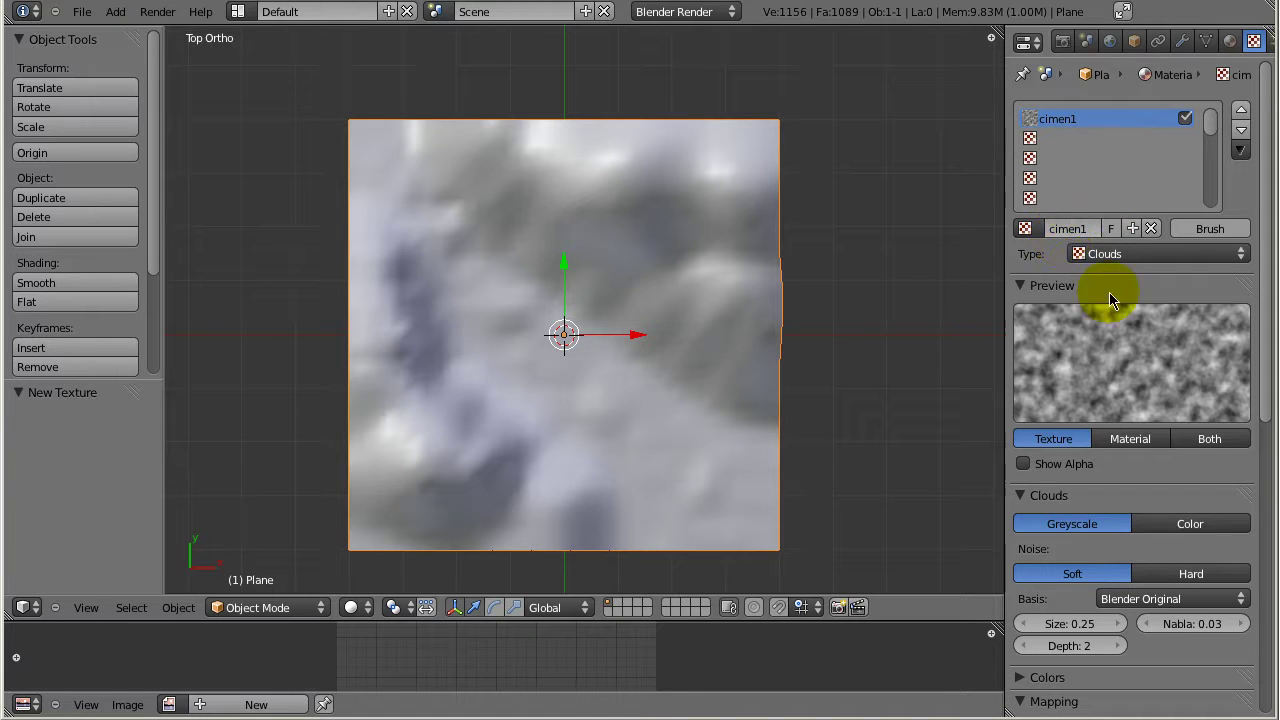
- Make cimen1 an Image or Movie texture mapped by UV coordinates
left_click(1112, 254)
left_click(1138, 385)
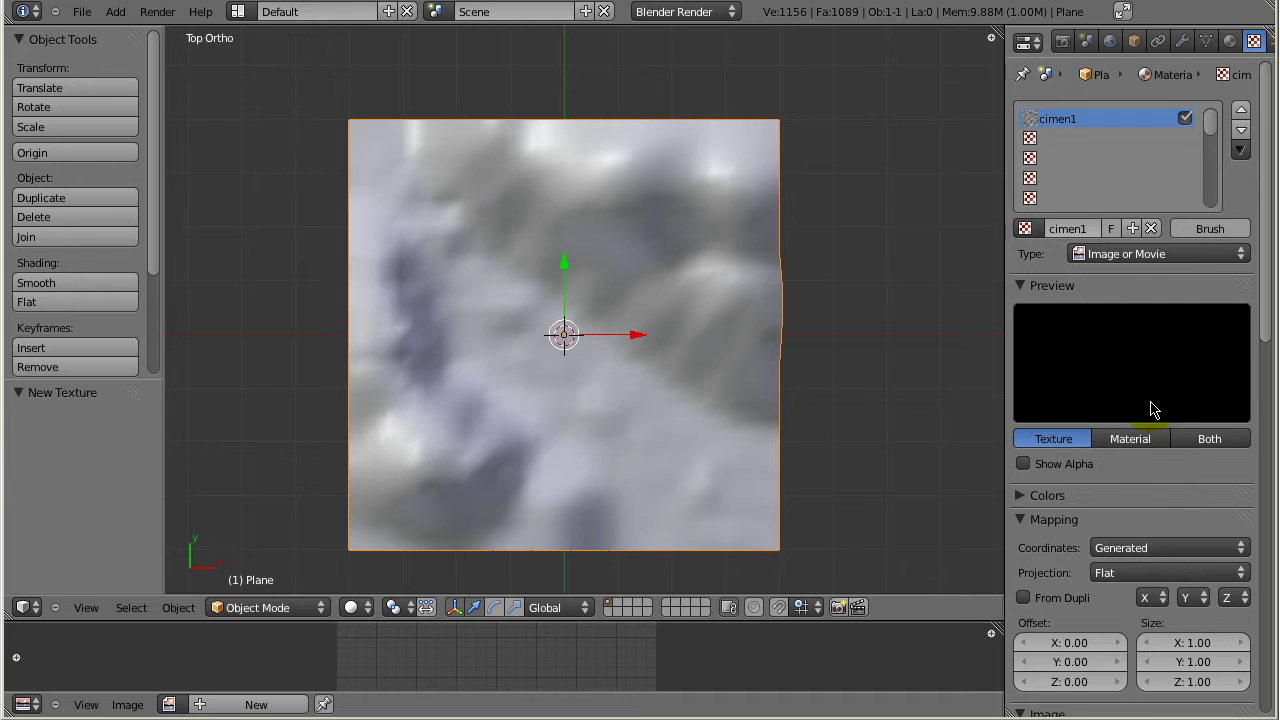
scroll(1137, 509, "down", 1)
left_click(1137, 510)
left_click(1138, 426)
scroll(1143, 537, "down", 6)
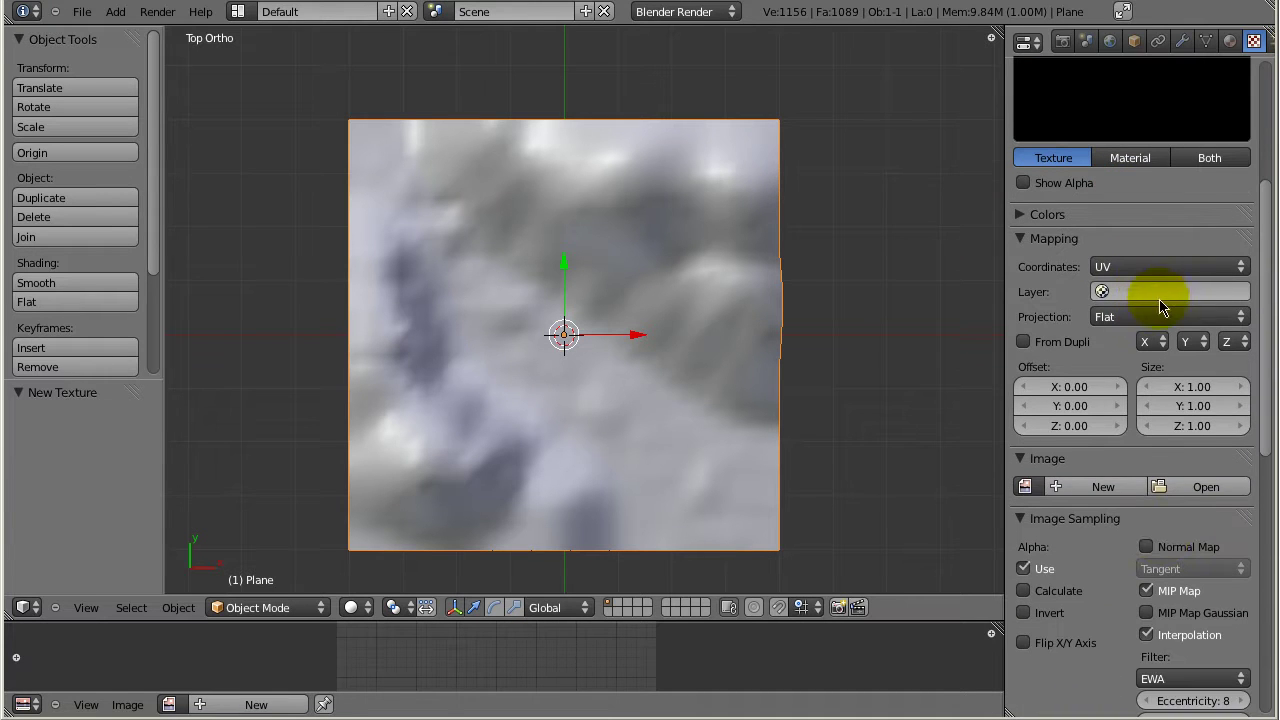
- Load Grass0053_26_S.jpg from the D: drive into the texture
left_click(1171, 486)
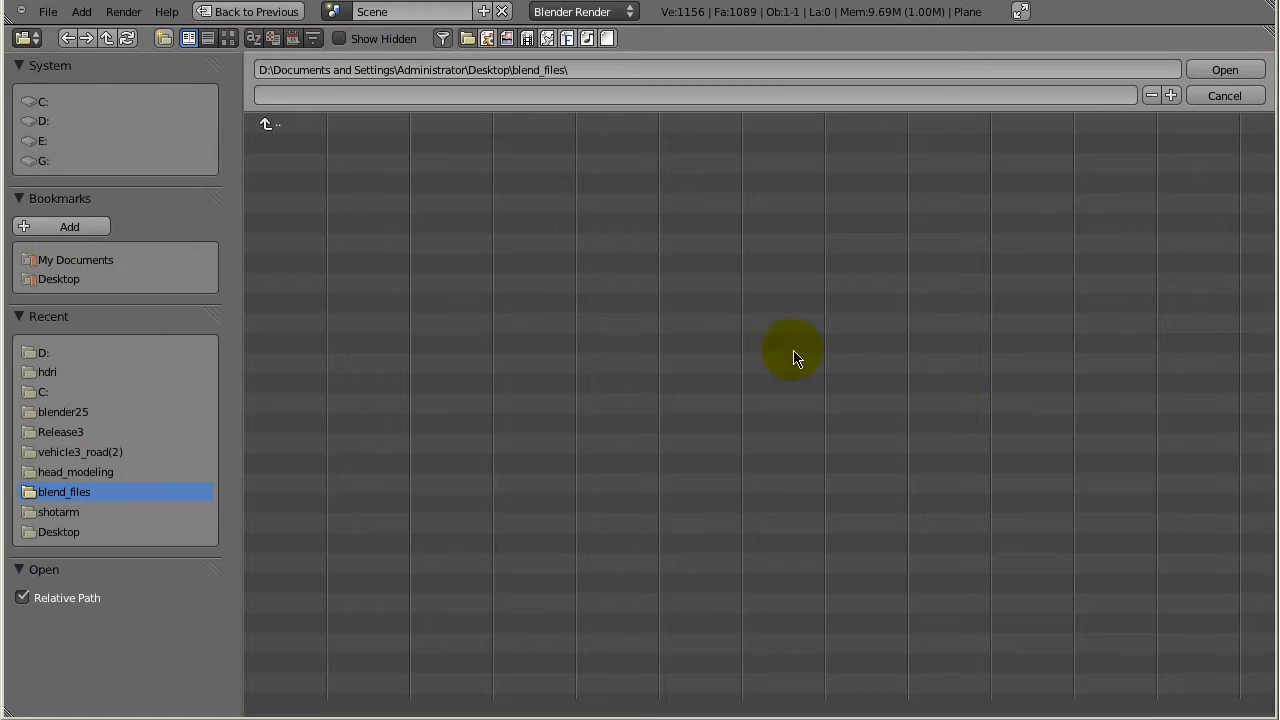
left_click(40, 122)
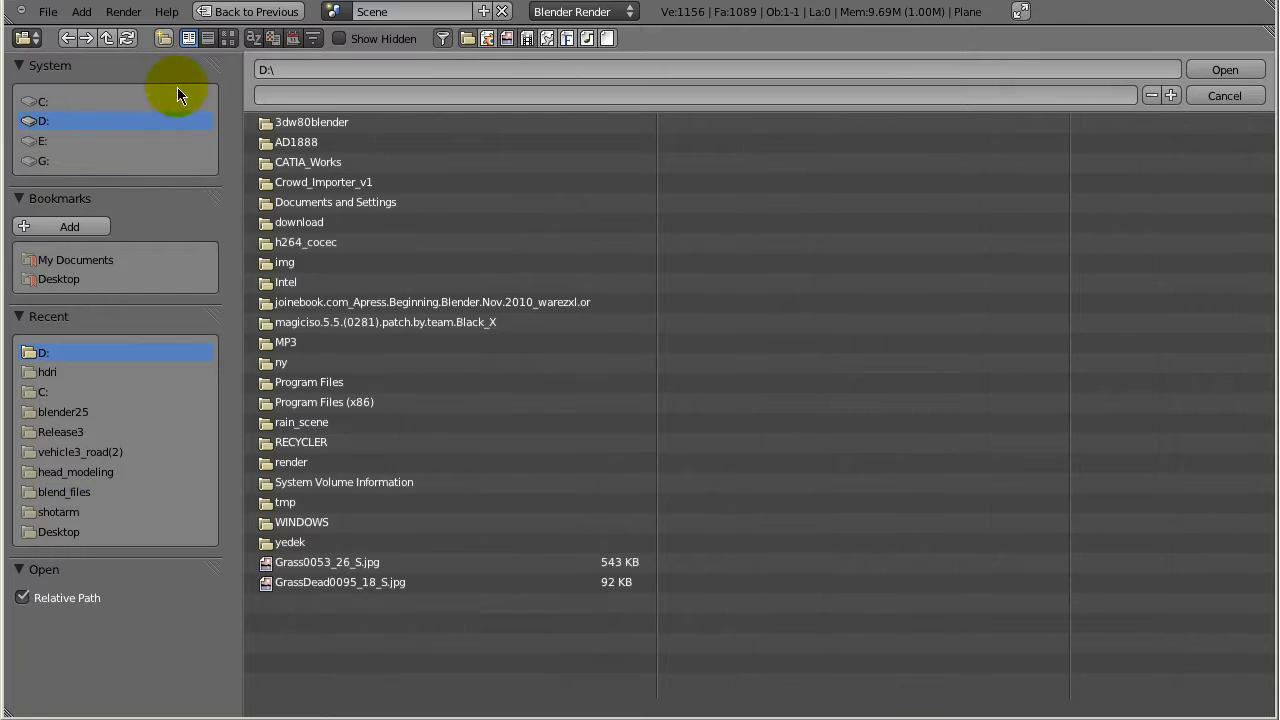
left_click(233, 41)
left_click(995, 440)
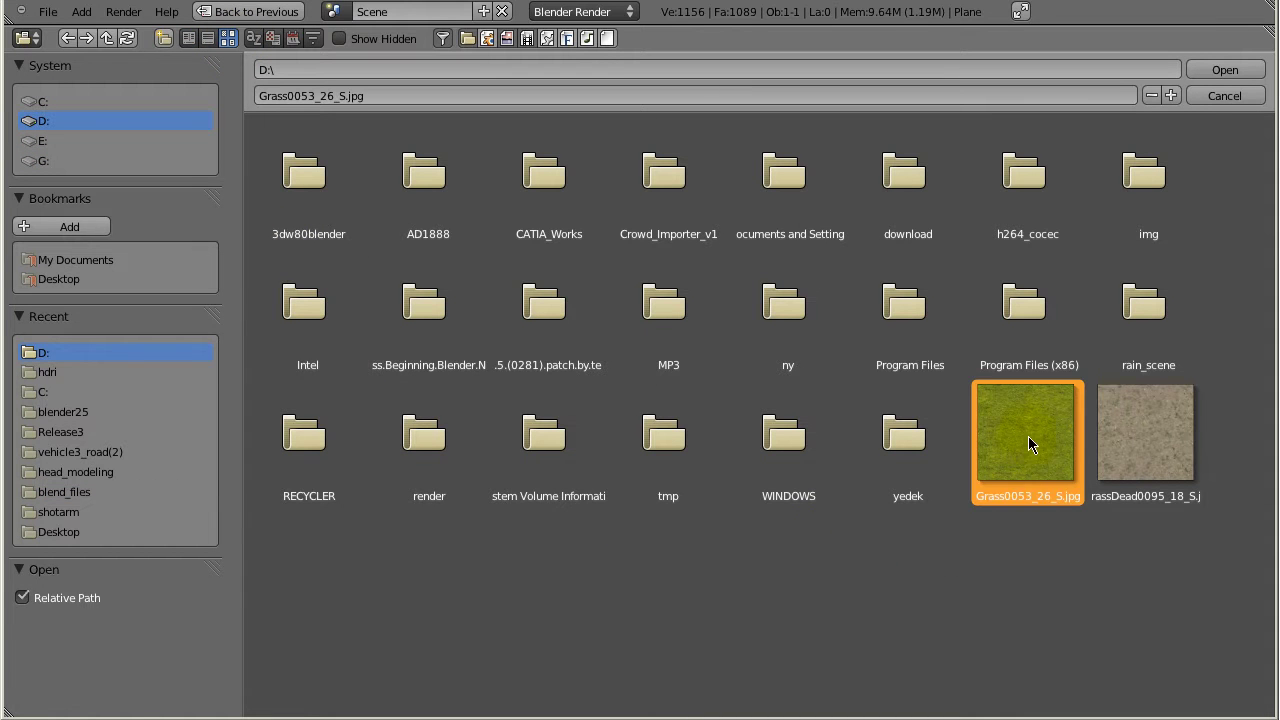
left_click(1224, 70)
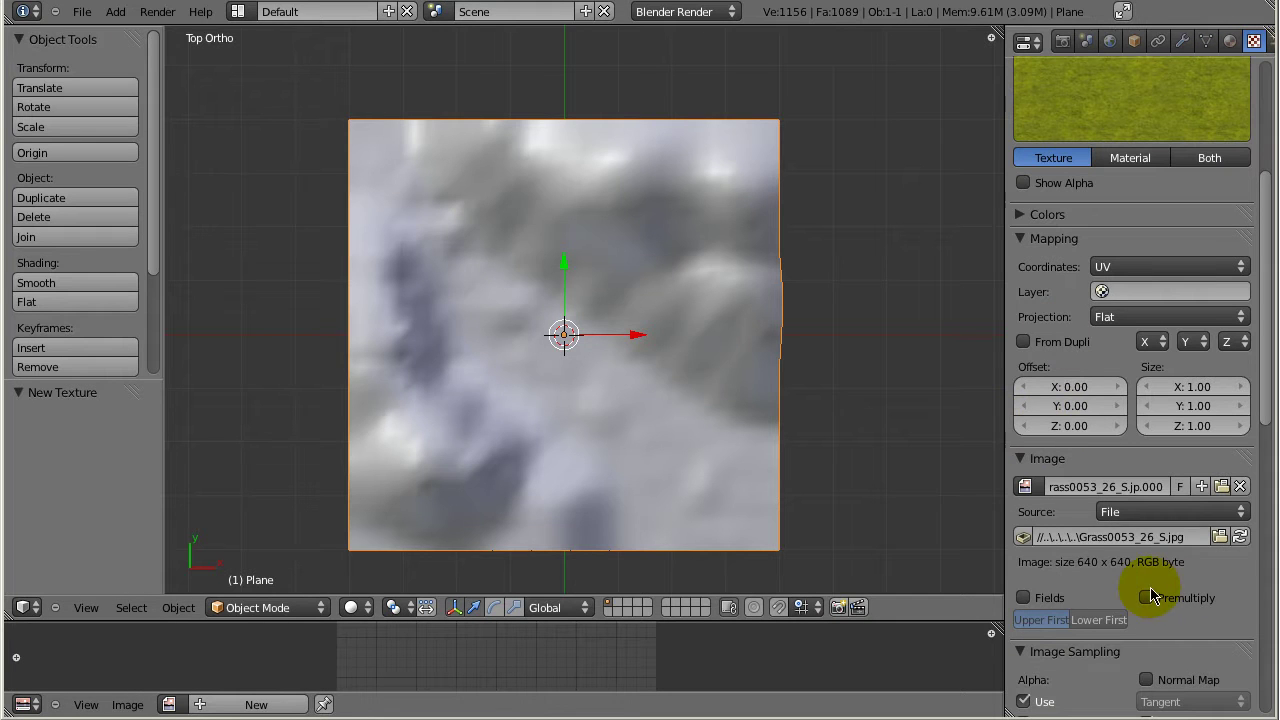
- Set the cimen1 texture size to 4.00 on both X and Y
scroll(1160, 455, "up", 3)
left_click(1184, 508)
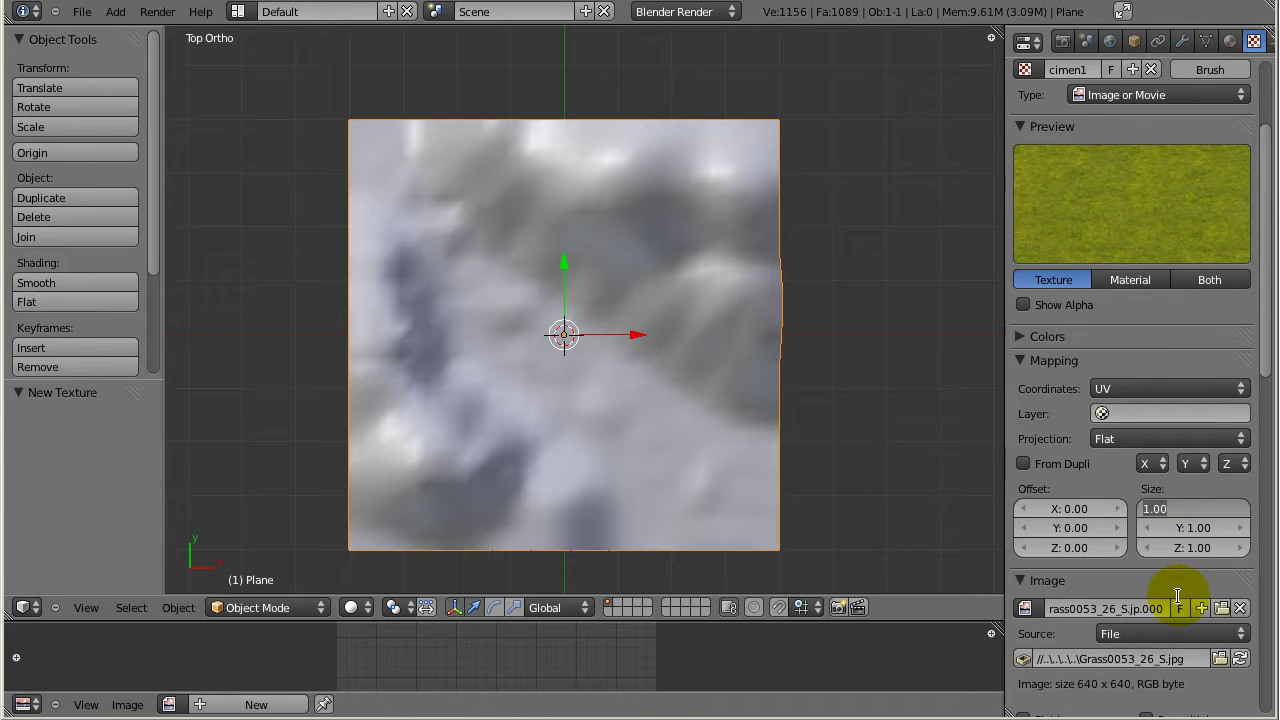
type("4")
key("Tab")
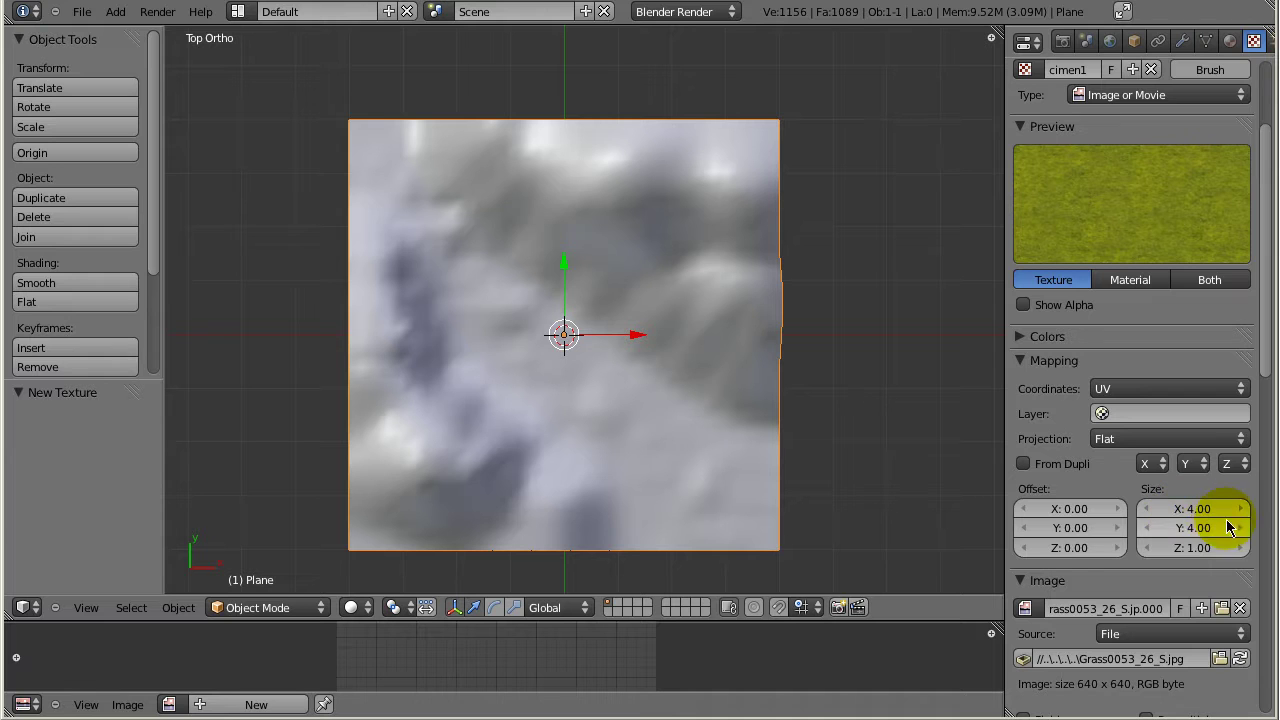
scroll(1176, 574, "down", 4)
scroll(1176, 574, "up", 4)
scroll(1176, 574, "up", 3)
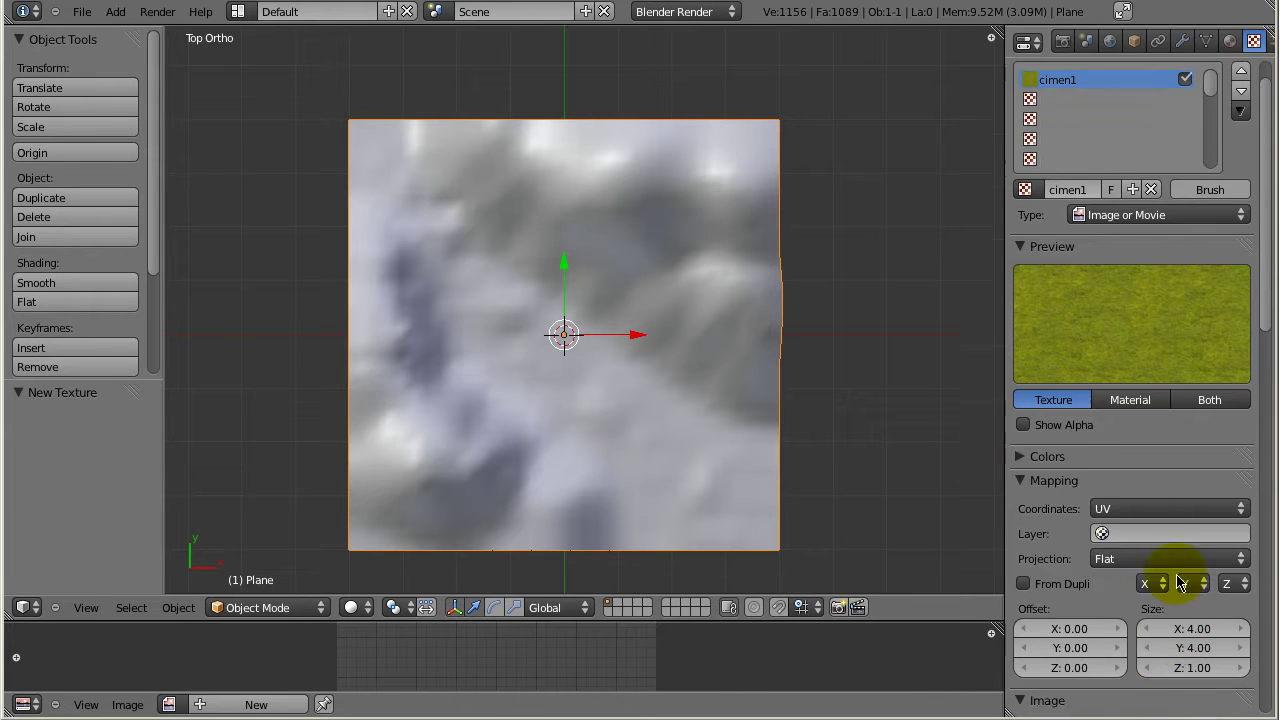
scroll(1176, 574, "up", 2)
left_click(1056, 158)
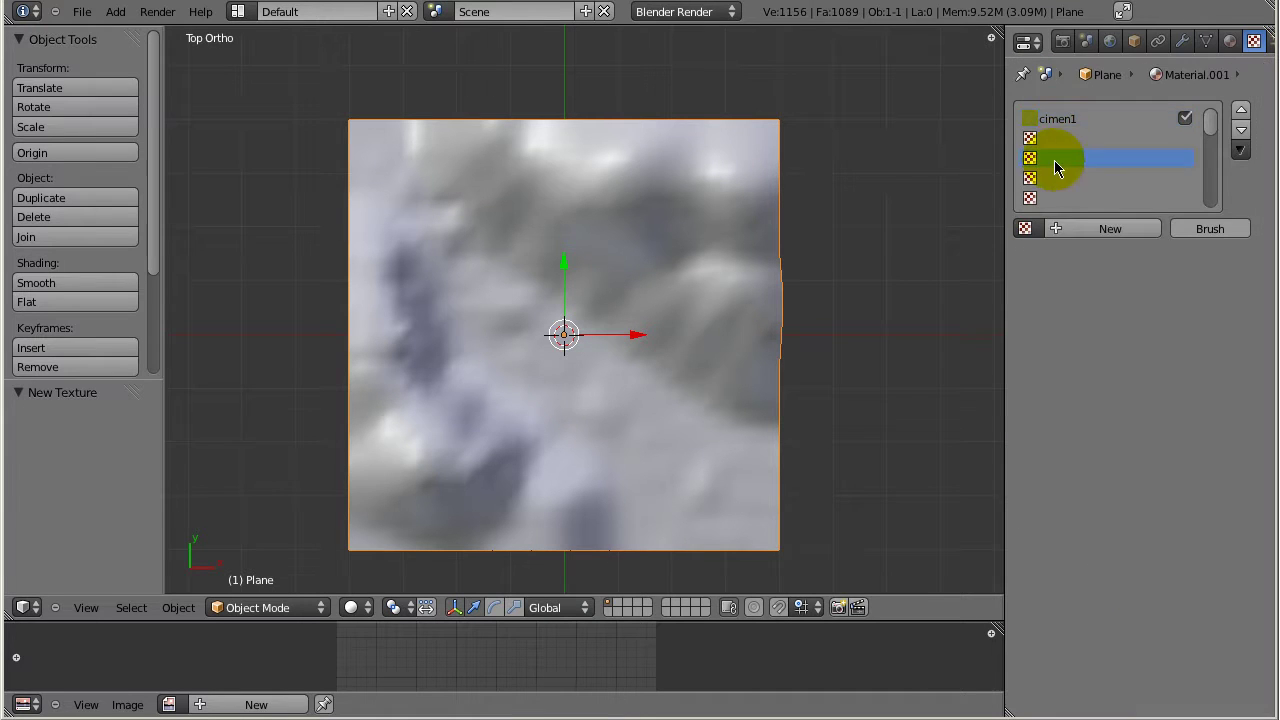
- Add a new texture, cimen2, as an Image or Movie texture mapped by UV coordinates
left_click(1068, 229)
double_click(1068, 229)
type("cimen2")
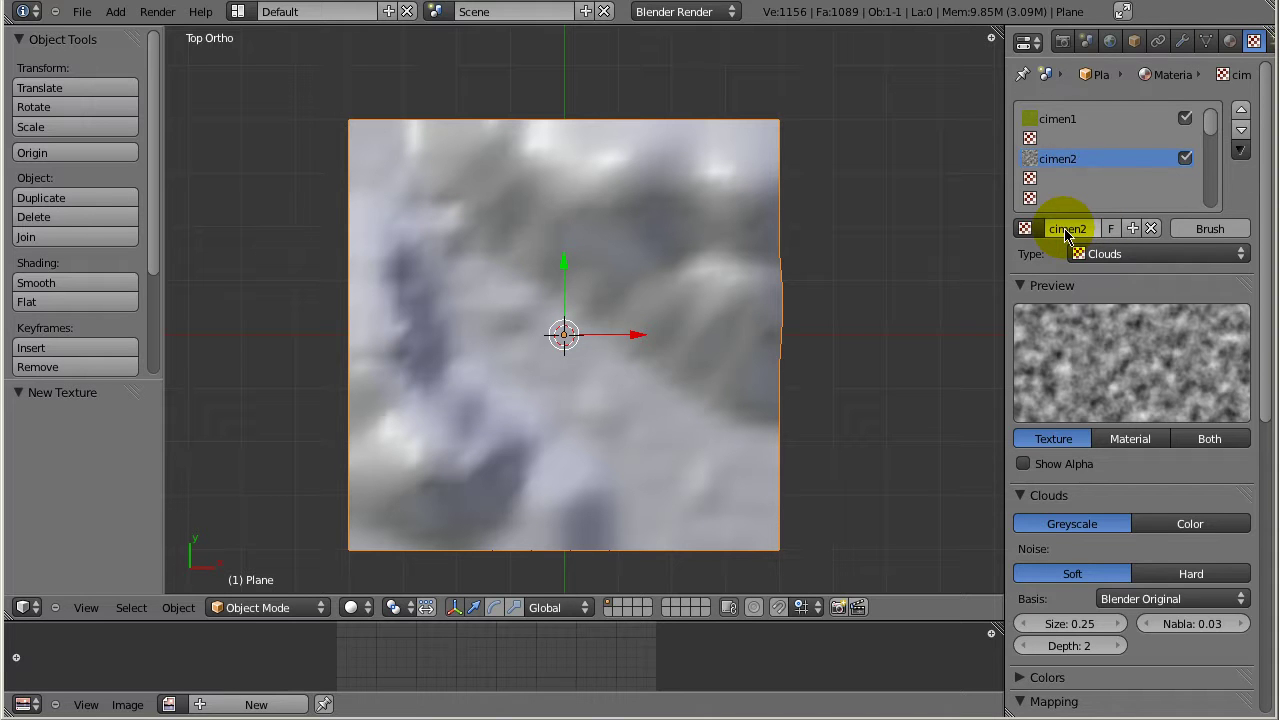
left_click(1150, 254)
left_click(1123, 376)
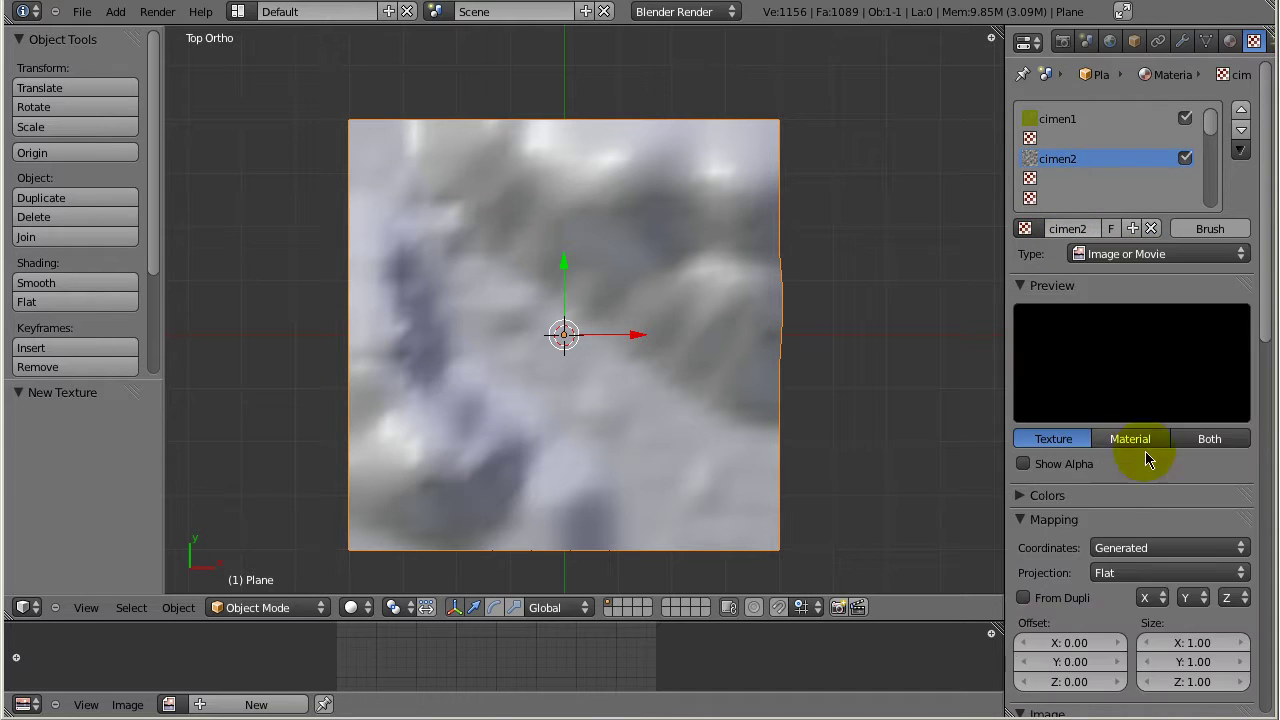
scroll(1147, 462, "down", 3)
left_click(1165, 481)
left_click(1143, 391)
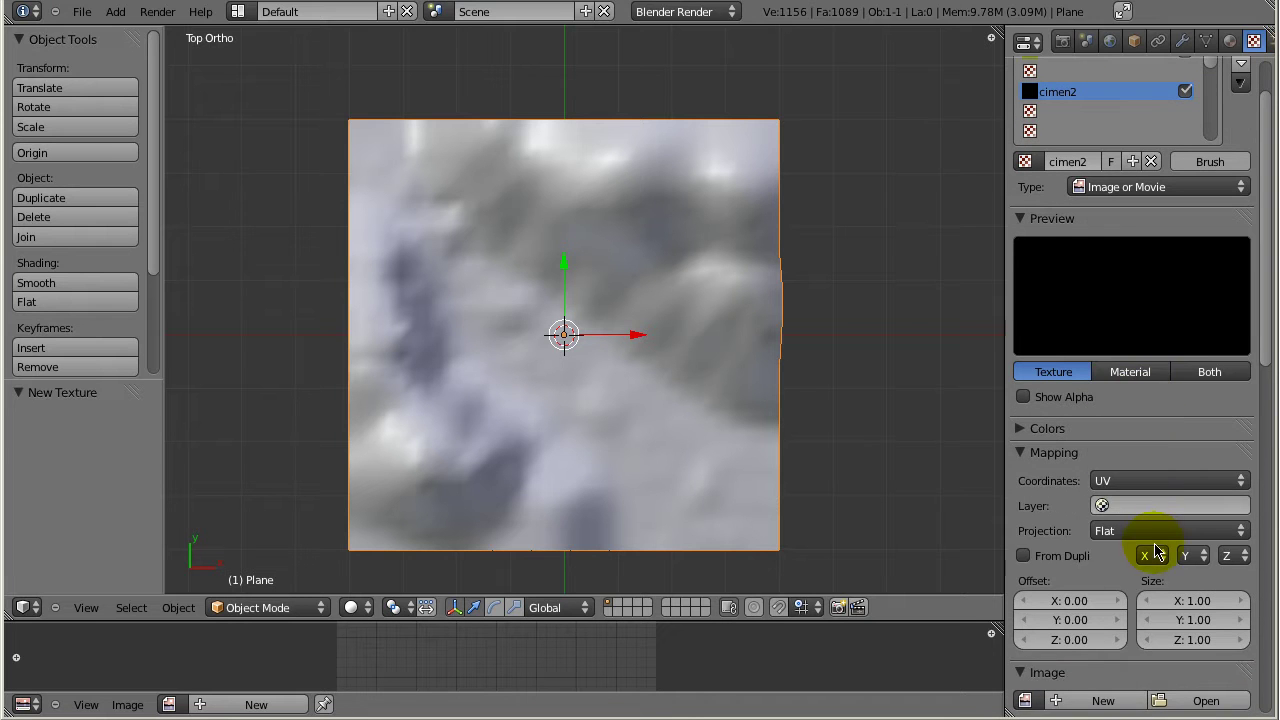
scroll(1155, 553, "down", 3)
- Load GrassDead0095_18_S.jpg from drive D: into cimen2 and finalize its name
left_click(1183, 587)
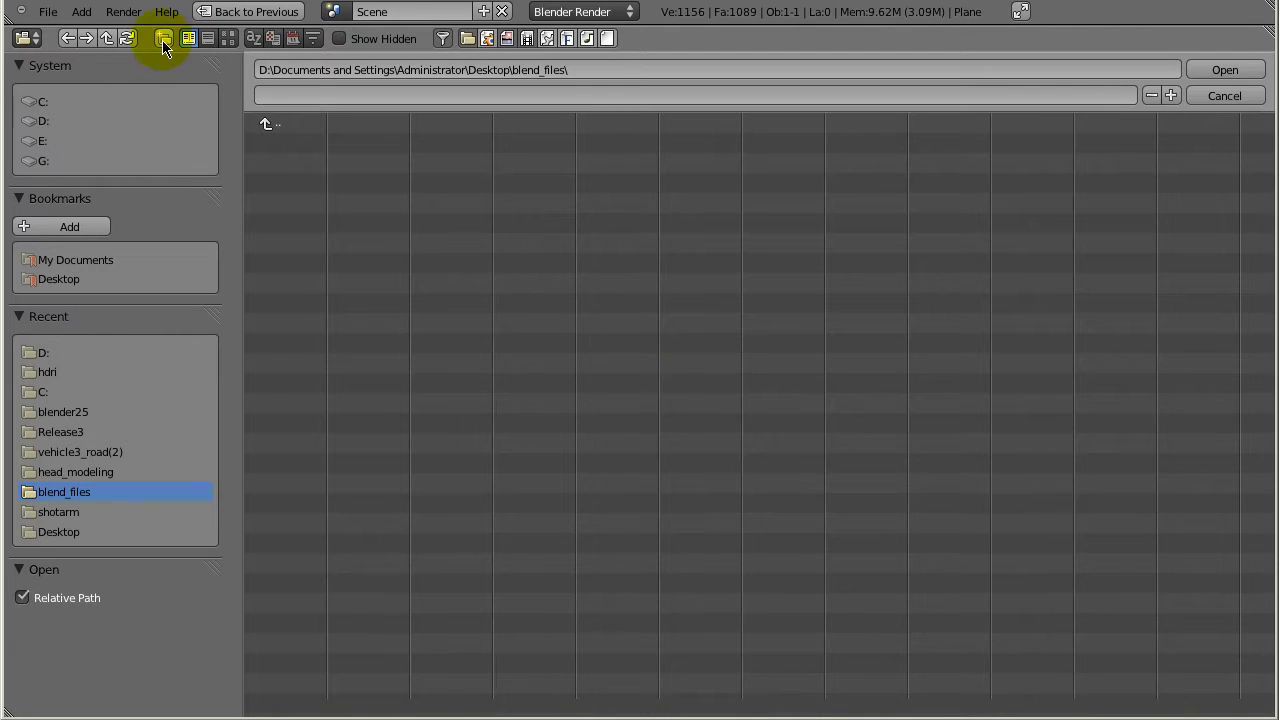
left_click(43, 121)
left_click(229, 38)
left_click(1135, 450)
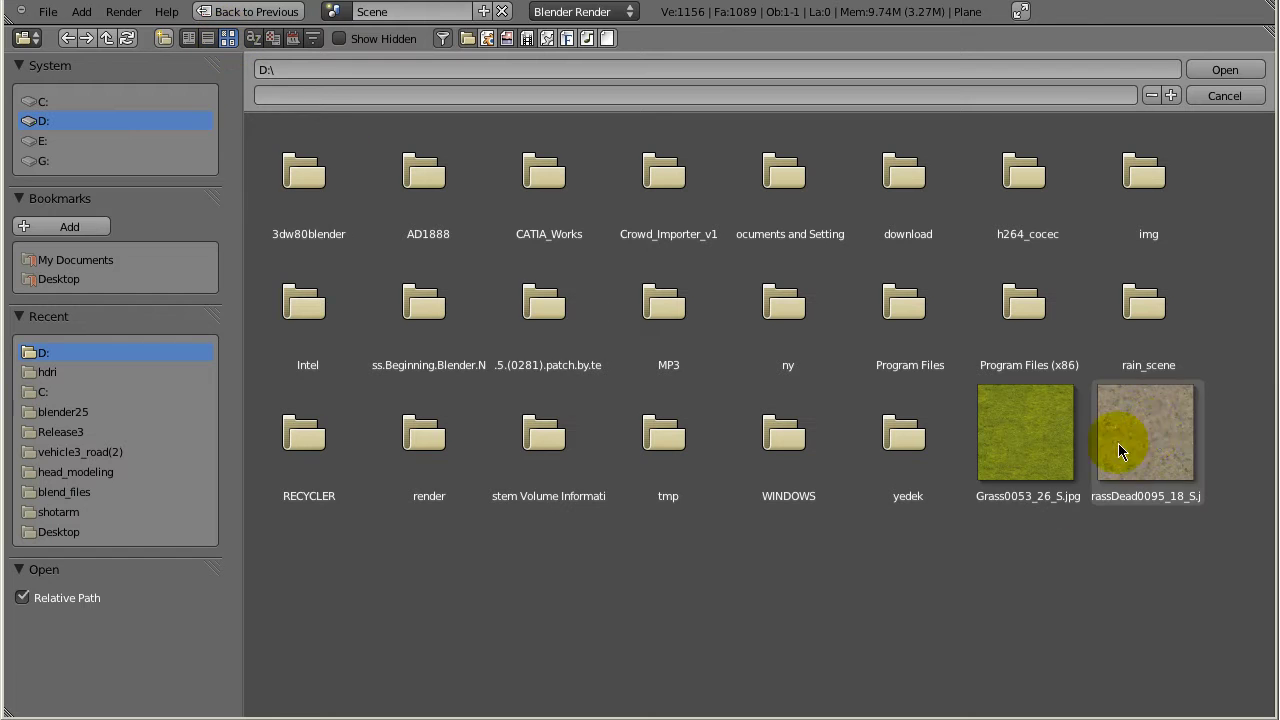
left_click(1235, 70)
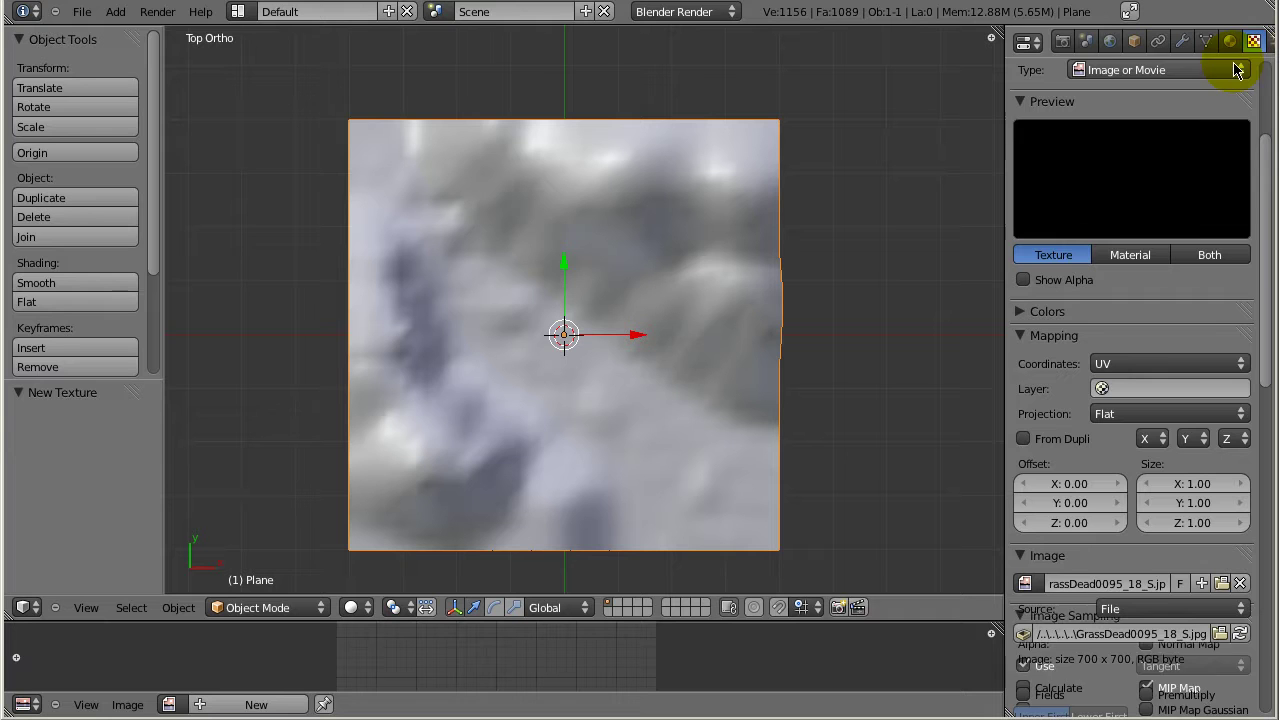
scroll(1163, 478, "up", 1)
scroll(1161, 478, "up", 4)
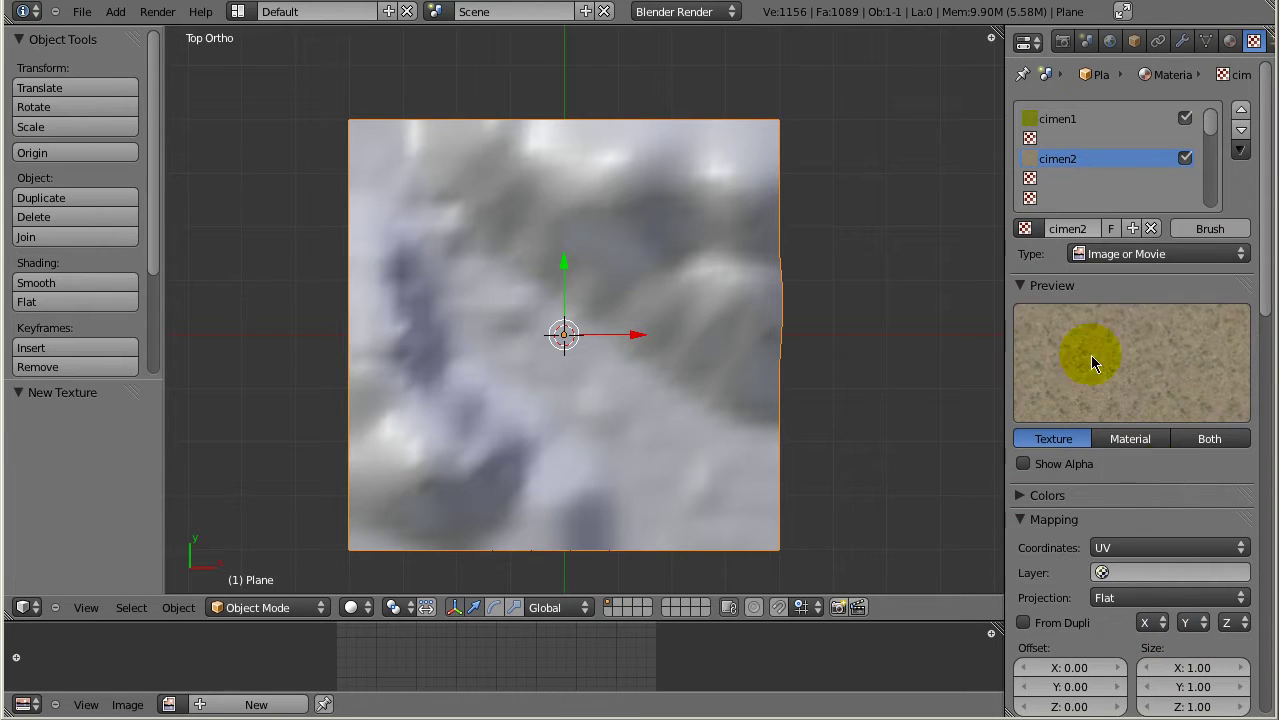
double_click(1065, 228)
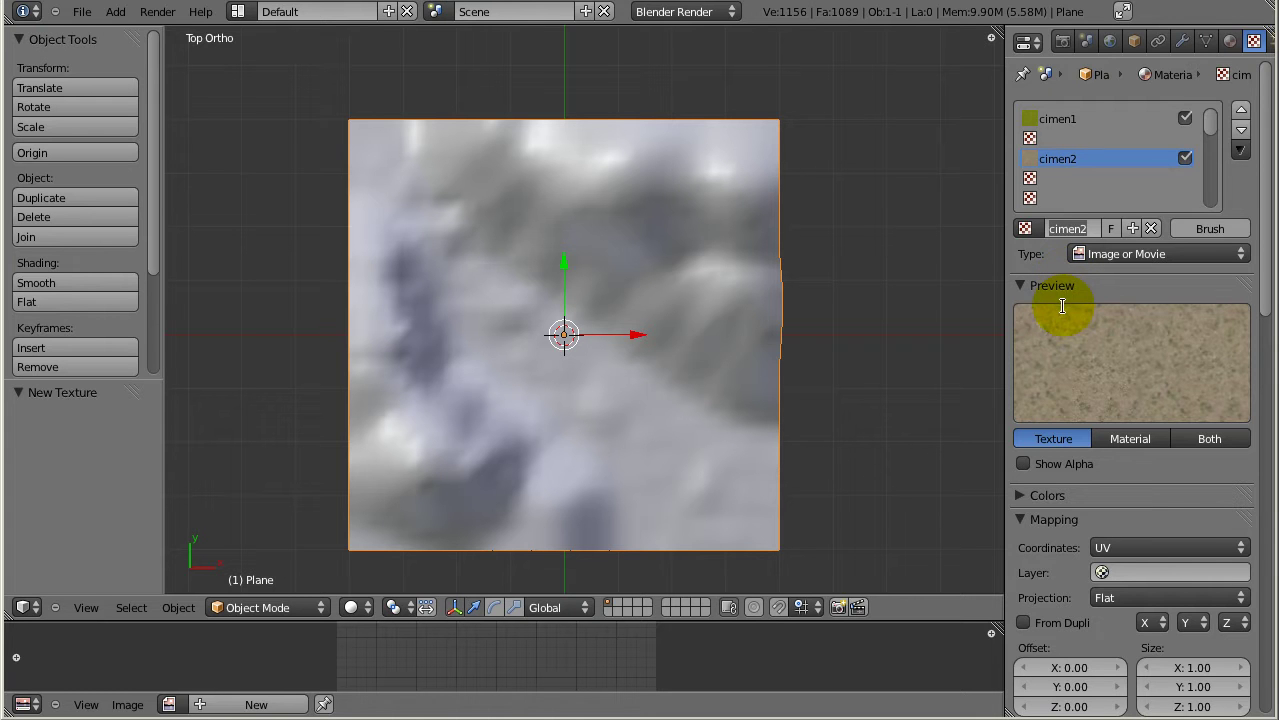
- Set the cimen2 texture size to 3.00 on both X and Y
scroll(1150, 503, "down", 1)
scroll(1149, 503, "down", 2)
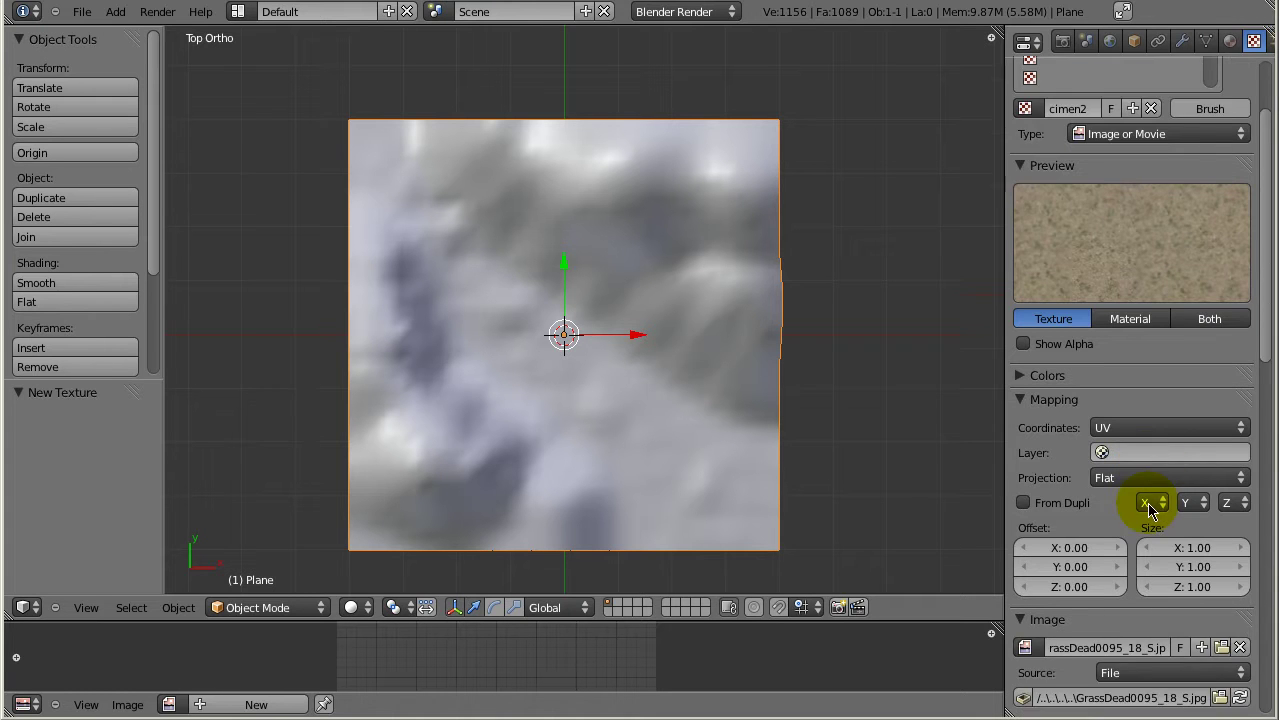
scroll(1148, 503, "down", 3)
left_click(1178, 428)
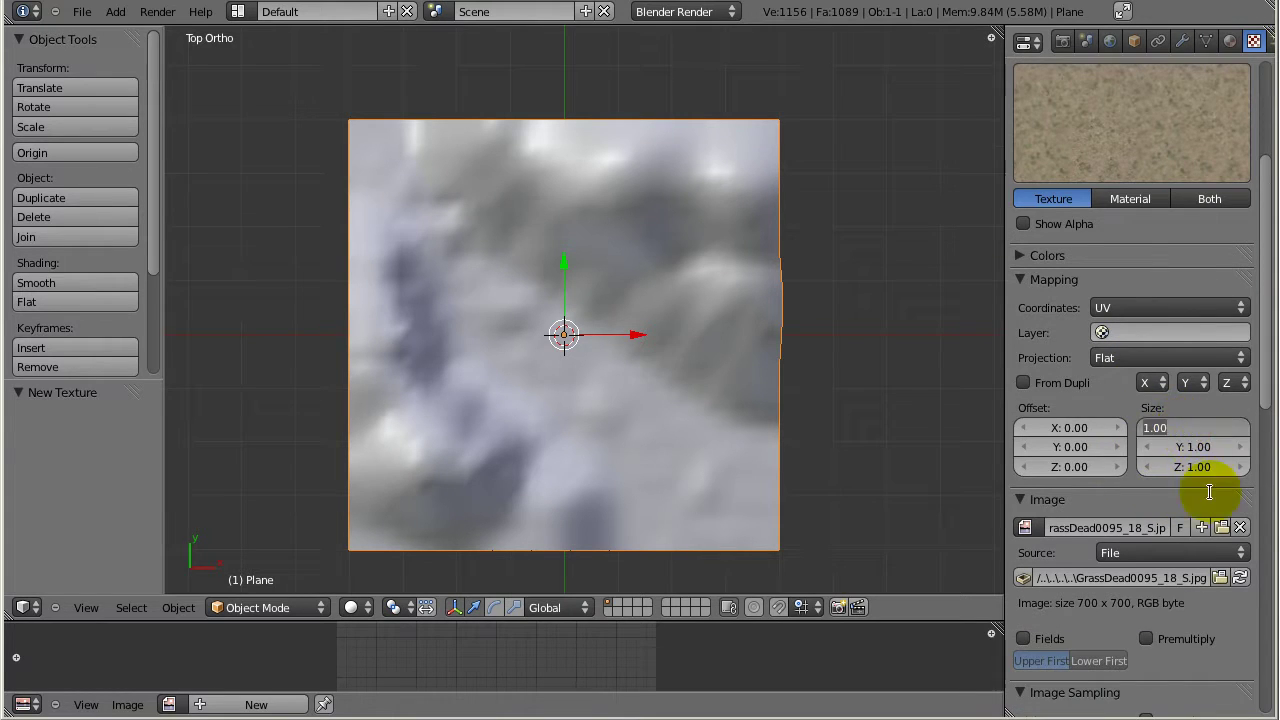
key("Tab")
type("3")
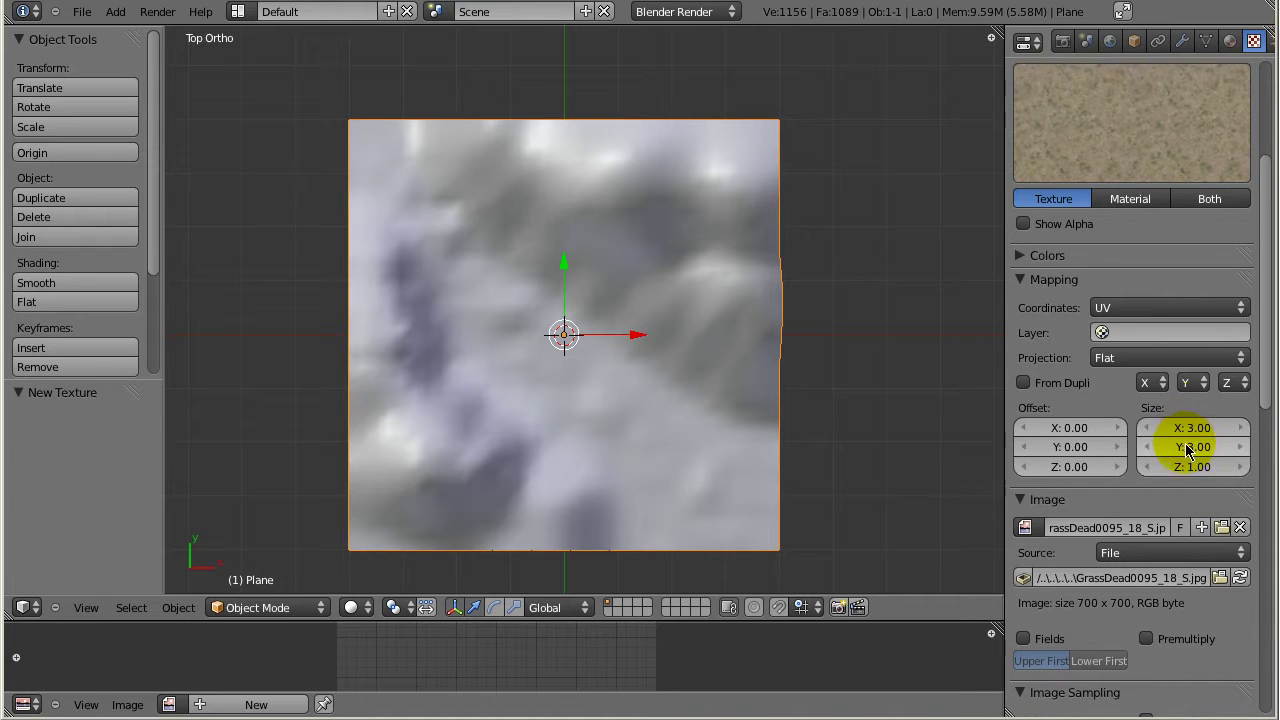
scroll(1177, 577, "down", 4)
scroll(1177, 580, "down", 2)
scroll(1177, 590, "down", 1)
scroll(1175, 592, "up", 7)
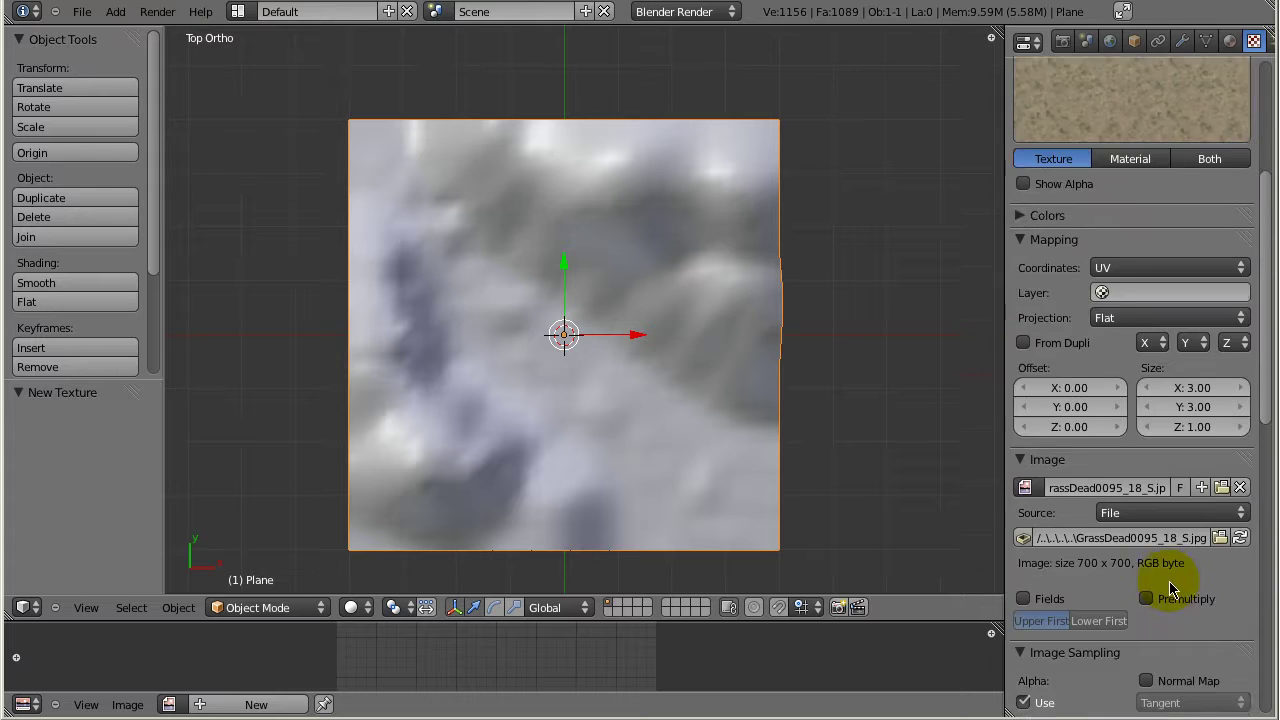
scroll(1165, 575, "up", 7)
left_click_drag(878, 617, 851, 371)
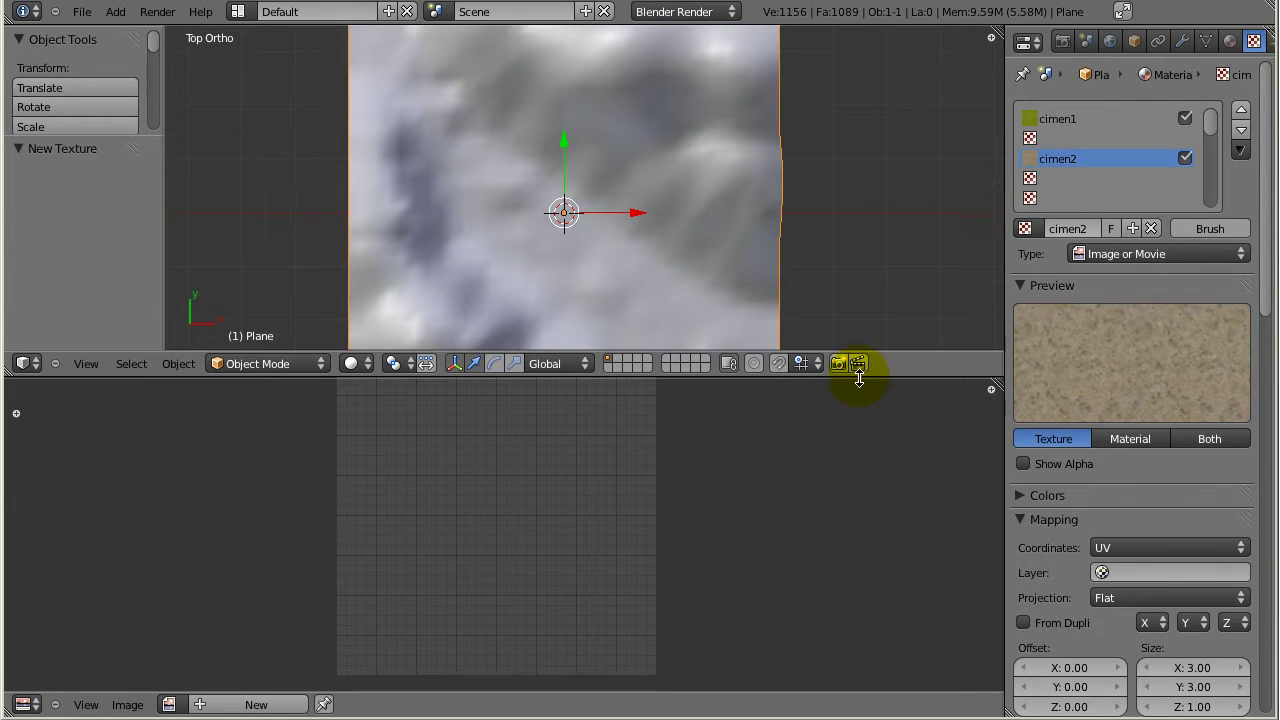
- Create a new black 512 × 512 image named stencil in the image editor
left_click(247, 707)
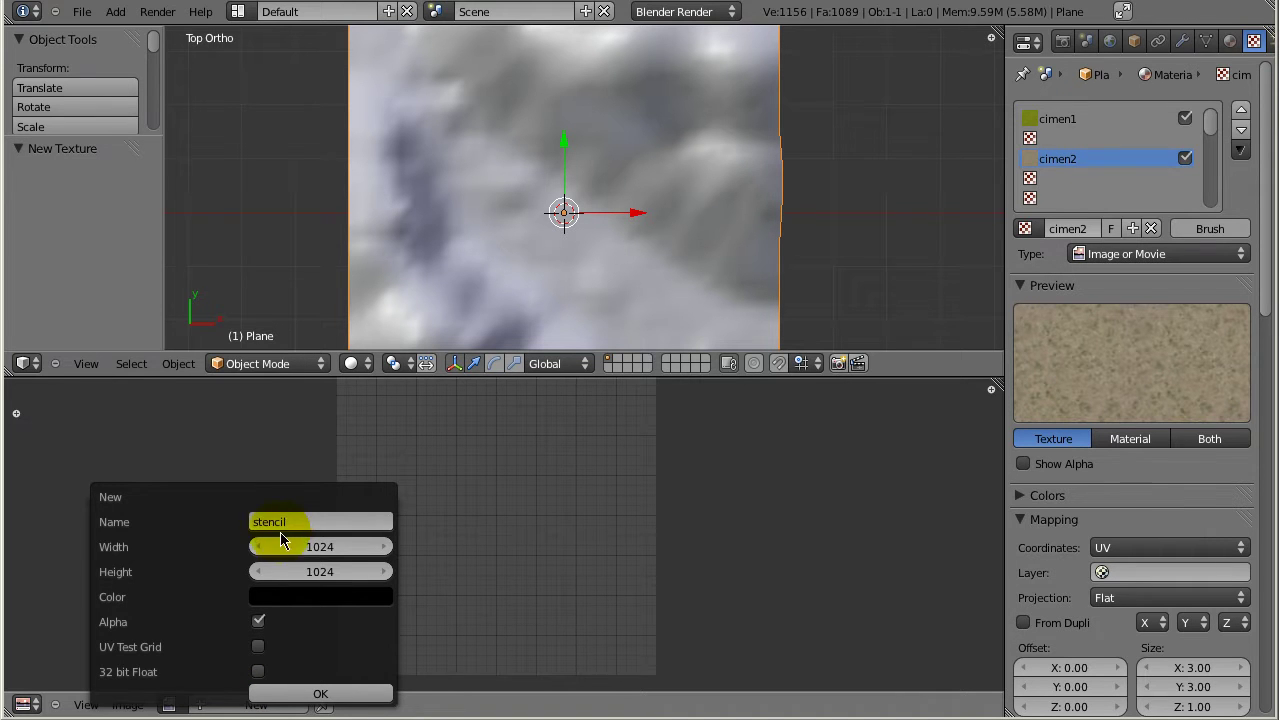
left_click(304, 546)
type("12")
key("Tab")
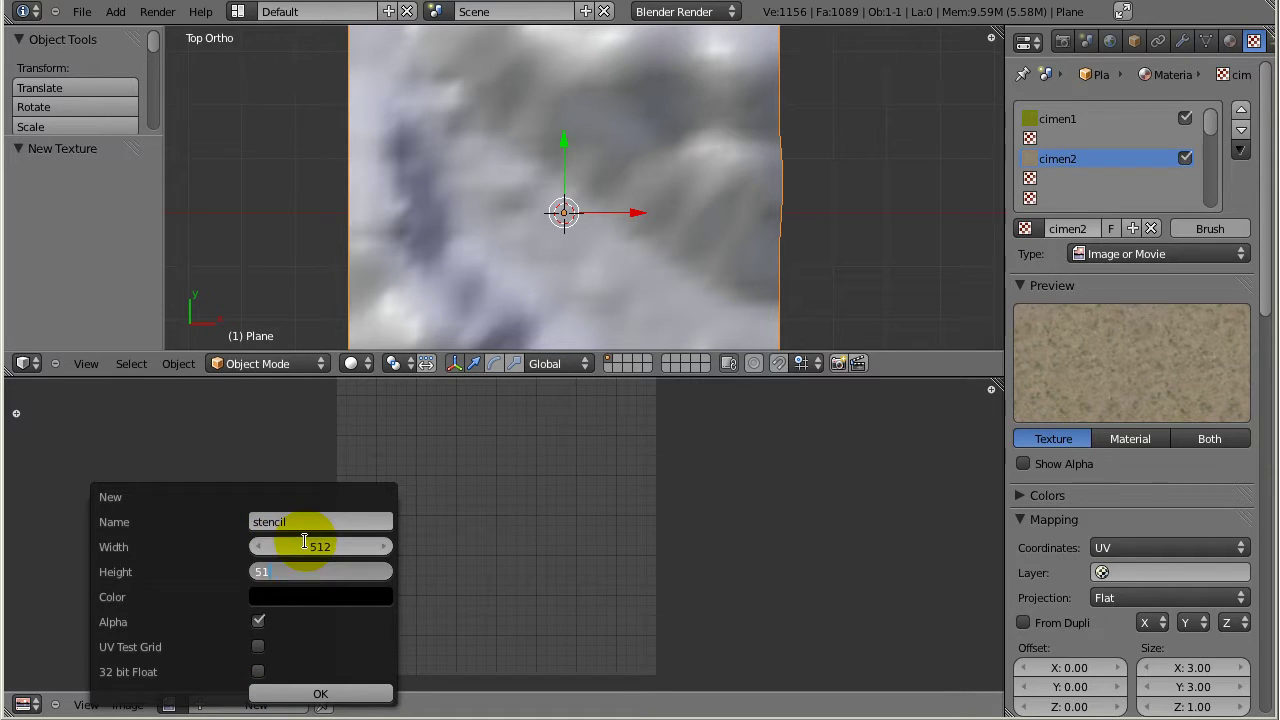
type("2")
key("Return")
left_click(323, 686)
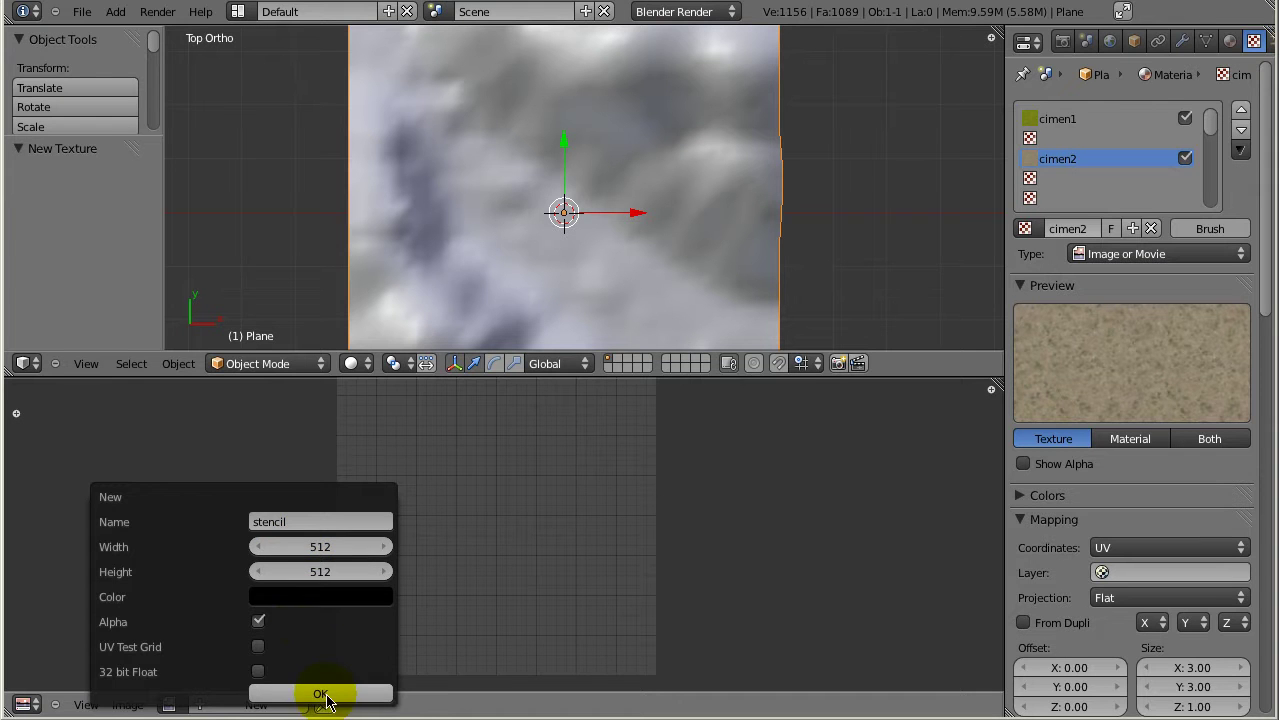
scroll(575, 560, "down", 3)
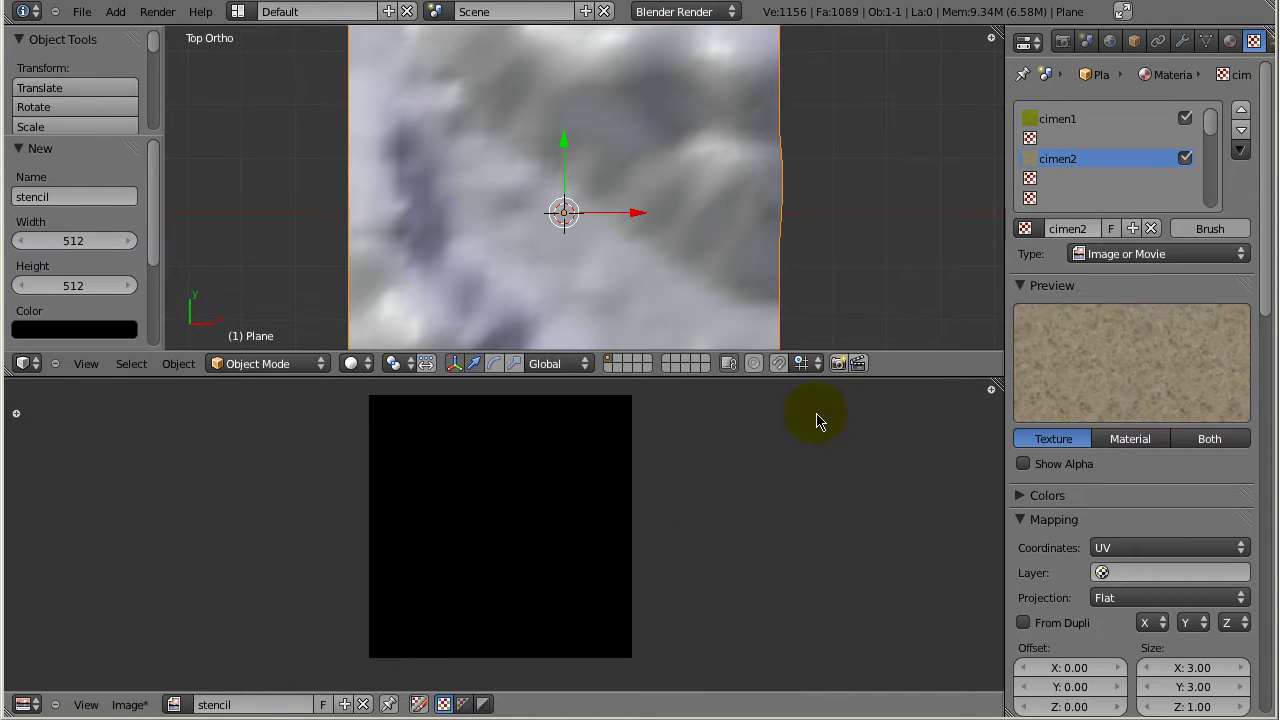
left_click_drag(932, 380, 935, 607)
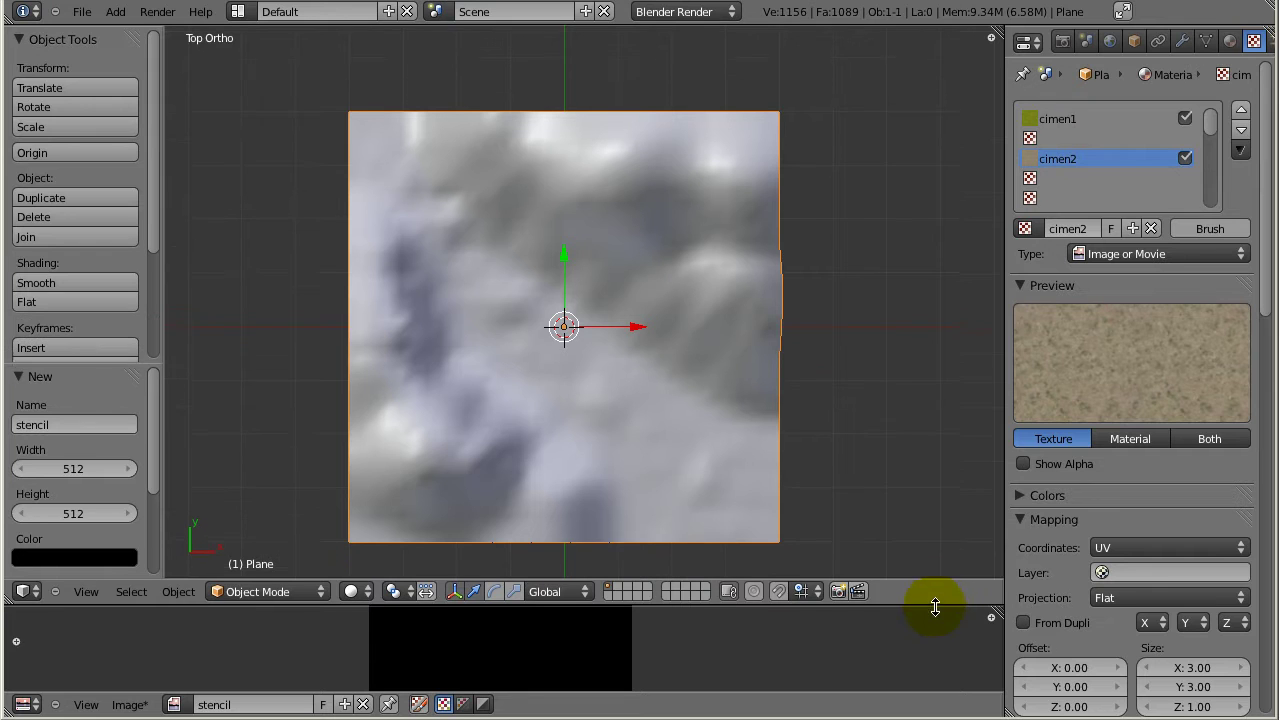
left_click(1058, 138)
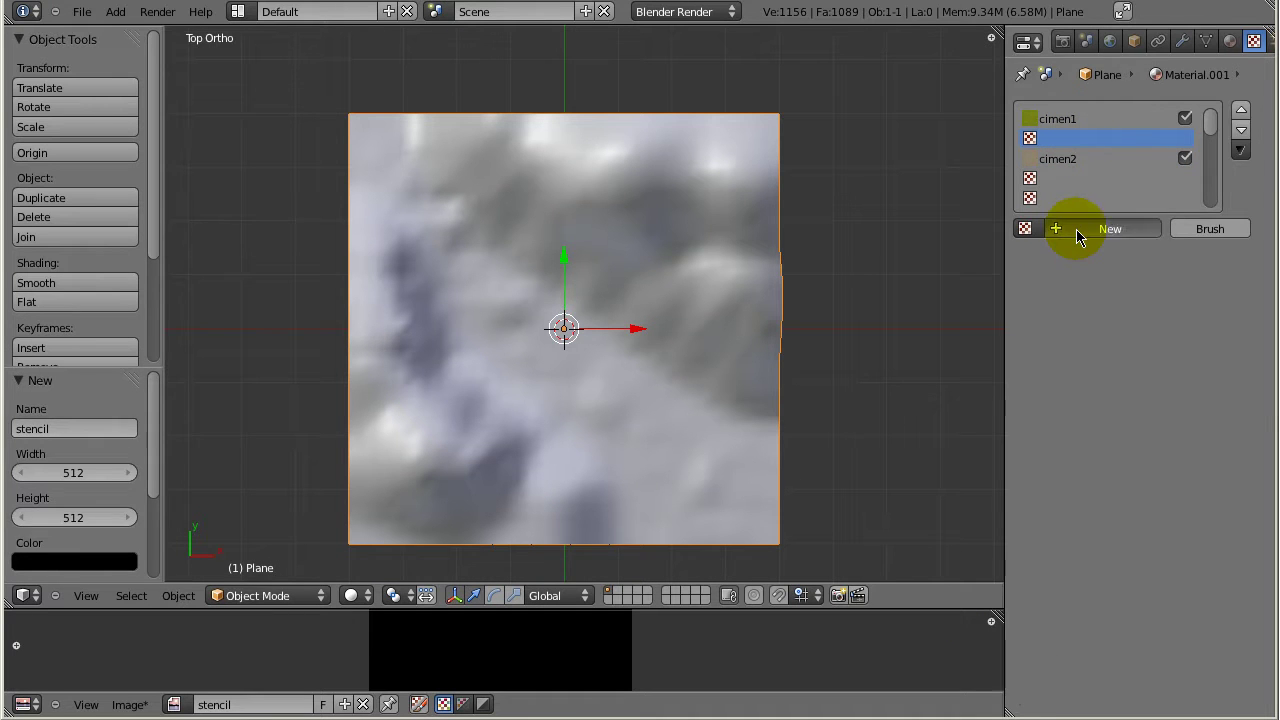
- Add a new stencil texture as an Image or Movie type mapped by UV coordinates
left_click(1077, 232)
left_click(1076, 229)
type("stencil")
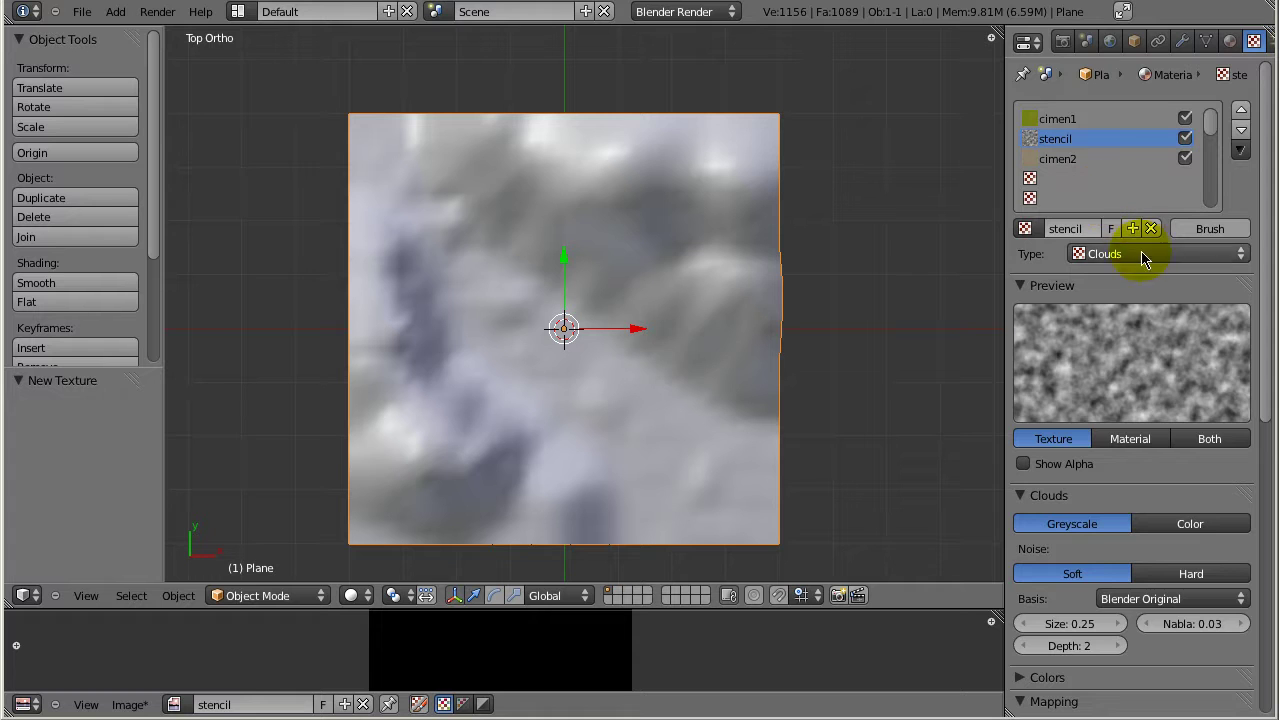
left_click(1143, 255)
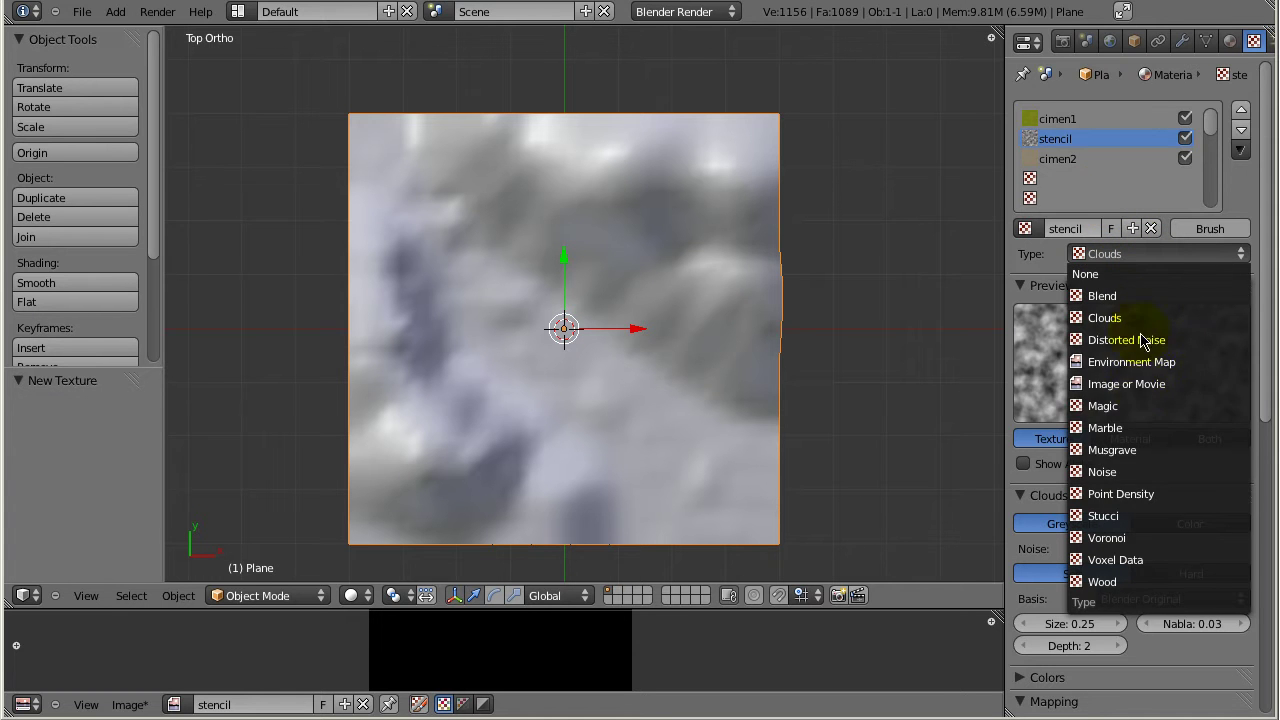
left_click(1140, 386)
scroll(1143, 436, "down", 2)
left_click(1140, 388)
left_click(1130, 302)
scroll(1114, 414, "down", 2)
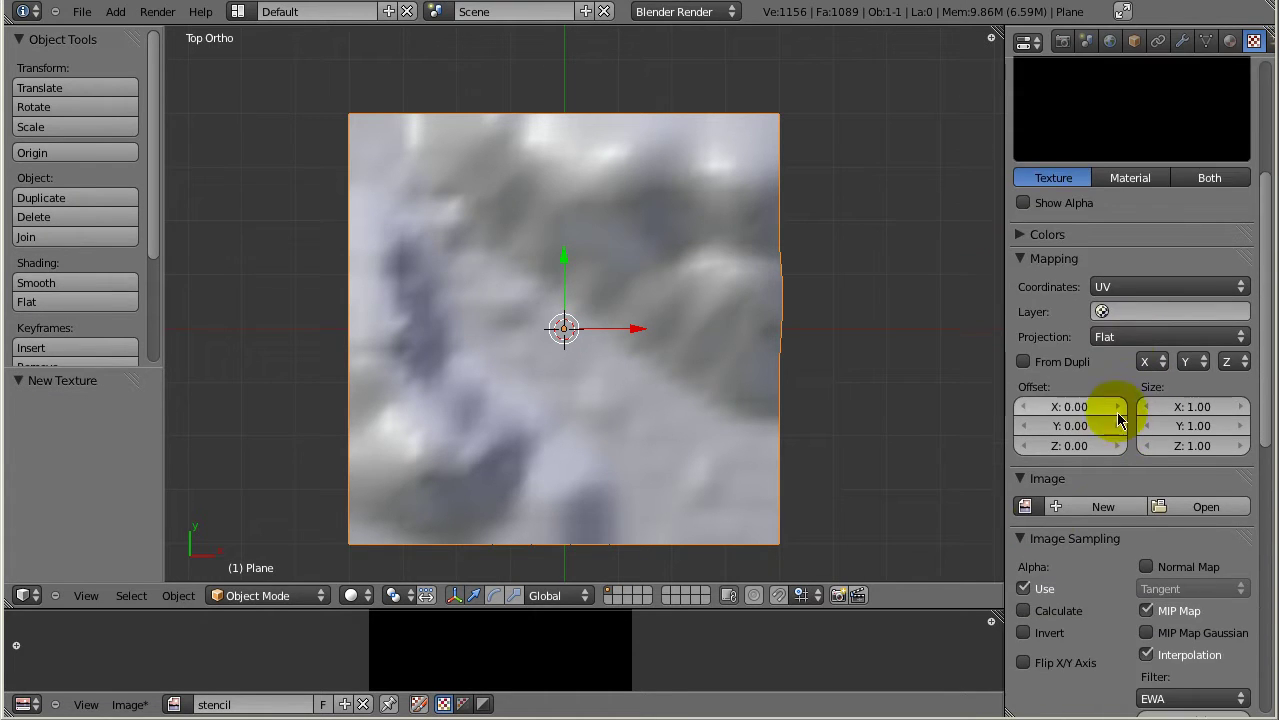
- Assign the existing stencil image to the new texture
left_click(1025, 506)
left_click(1061, 356)
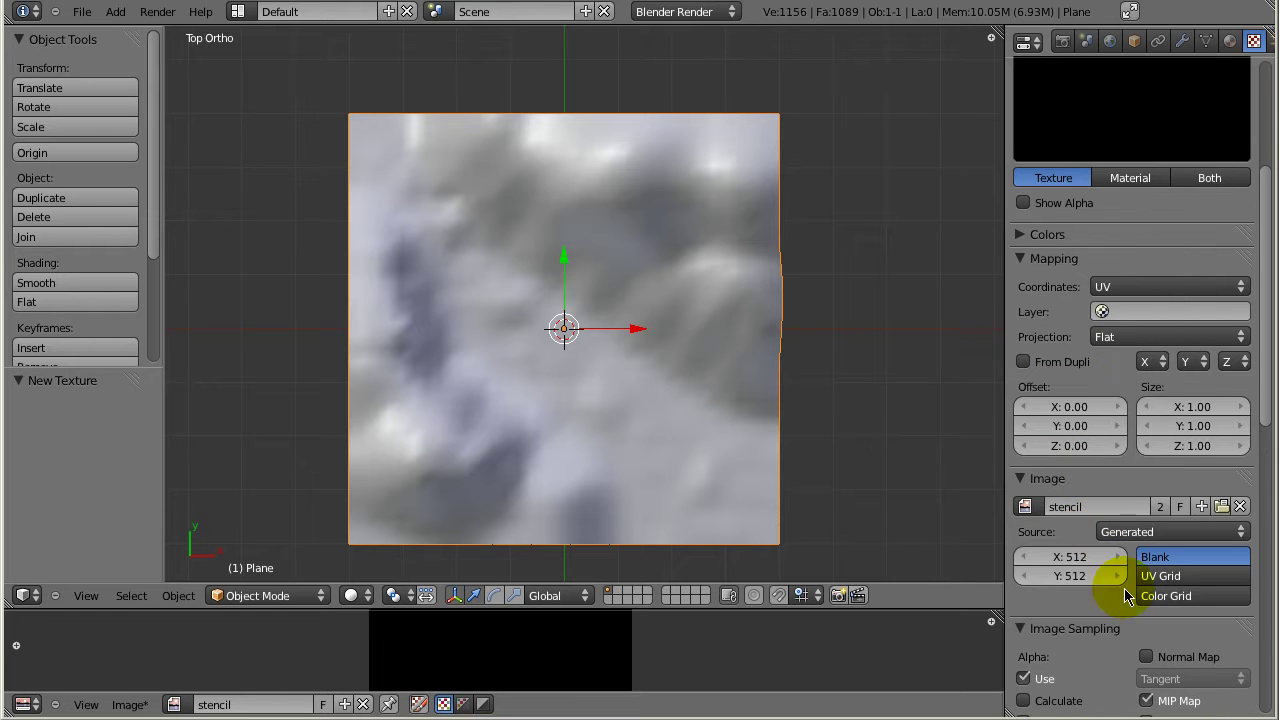
scroll(1131, 533, "down", 2)
scroll(1131, 533, "down", 2)
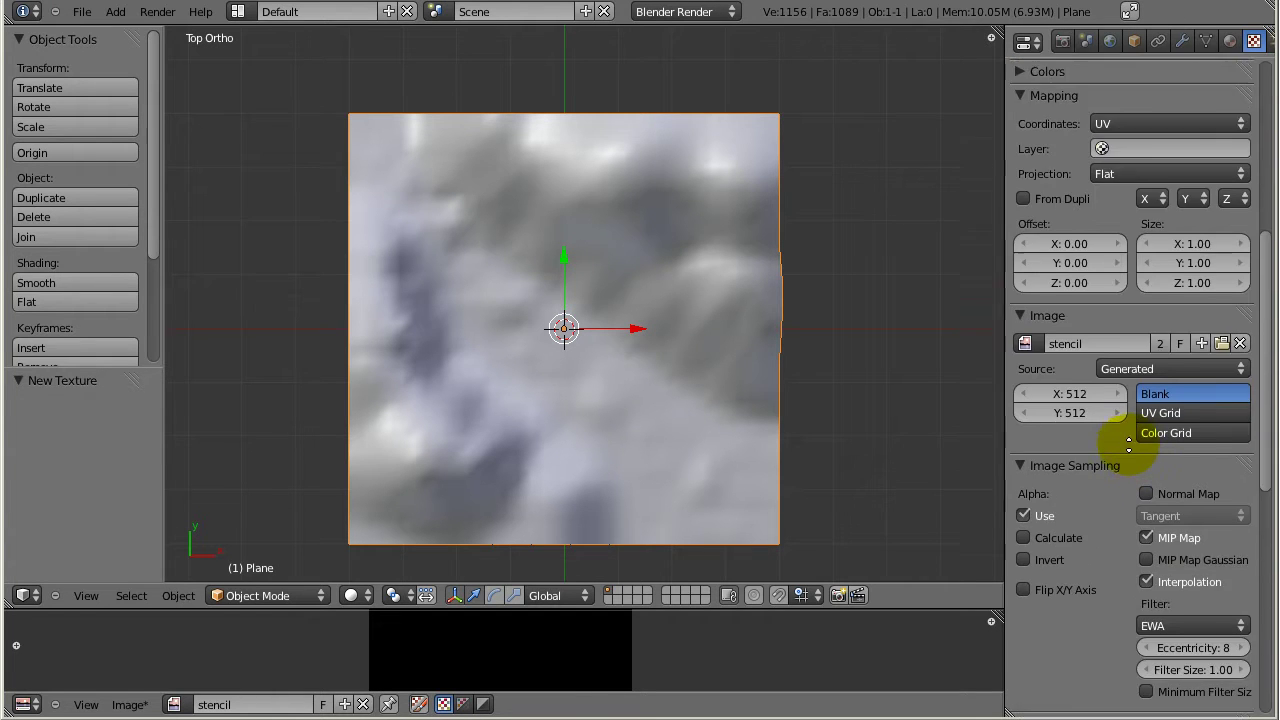
scroll(1100, 414, "down", 5)
scroll(1100, 320, "down", 2)
scroll(1100, 414, "down", 2)
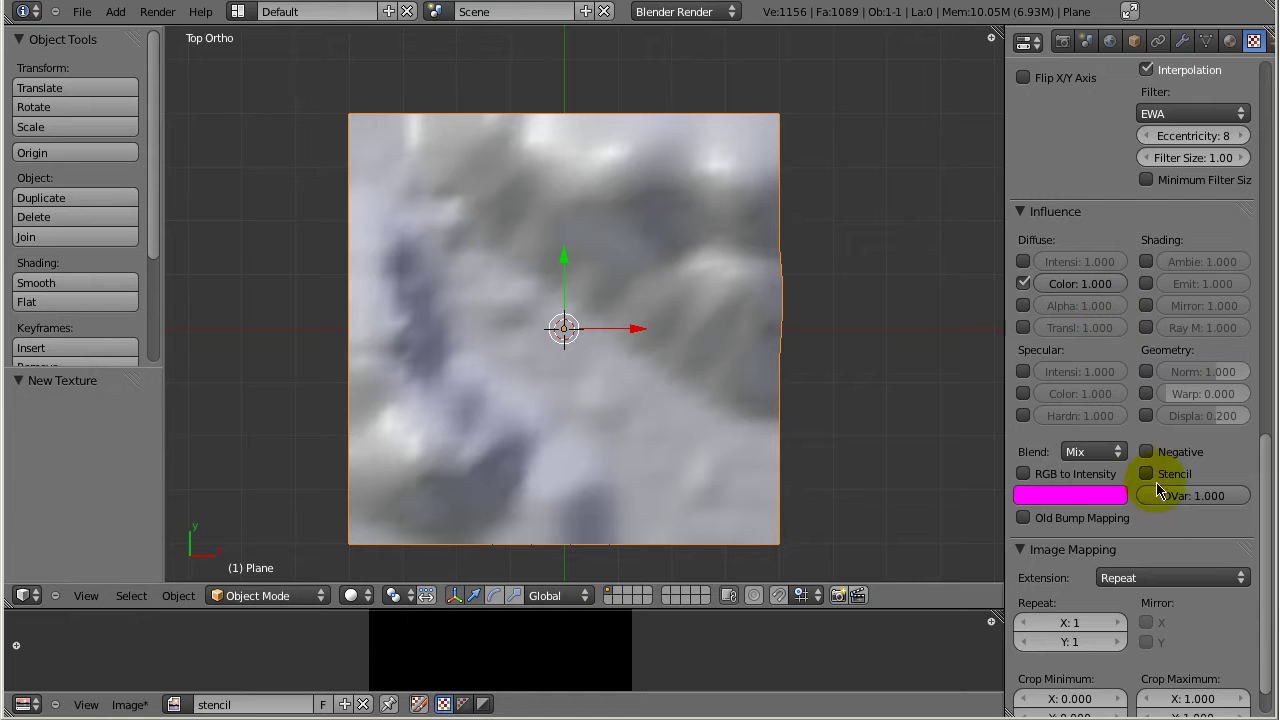
- Change the stencil texture's influence colour from magenta to black
left_click(1083, 497)
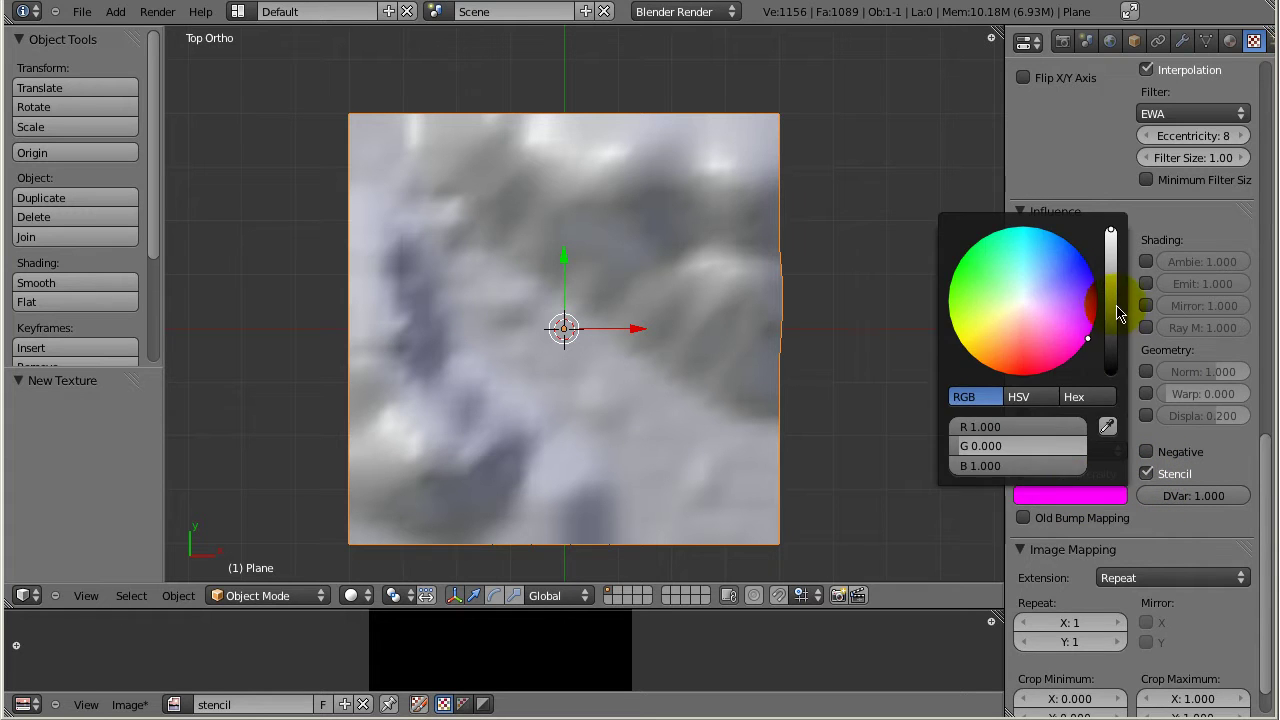
left_click_drag(1109, 297, 1109, 423)
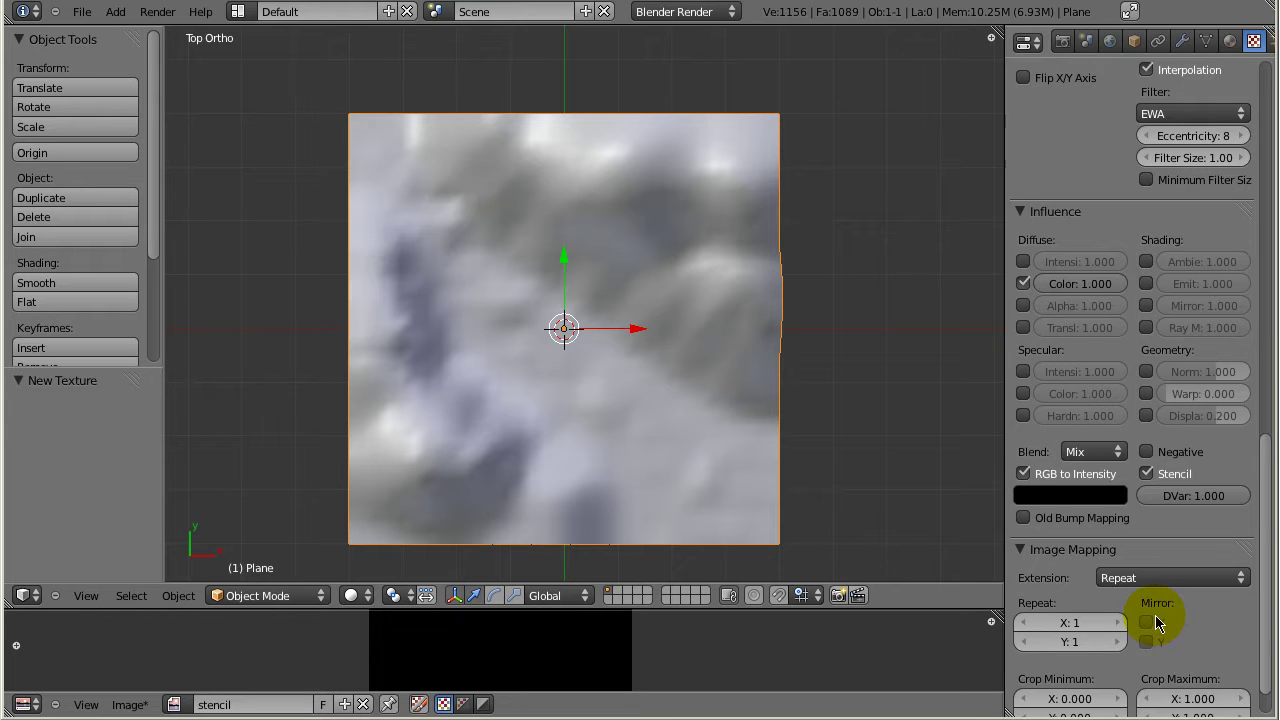
scroll(1149, 613, "up", 6)
scroll(1140, 590, "up", 3)
scroll(1137, 575, "up", 8)
scroll(1137, 543, "up", 3)
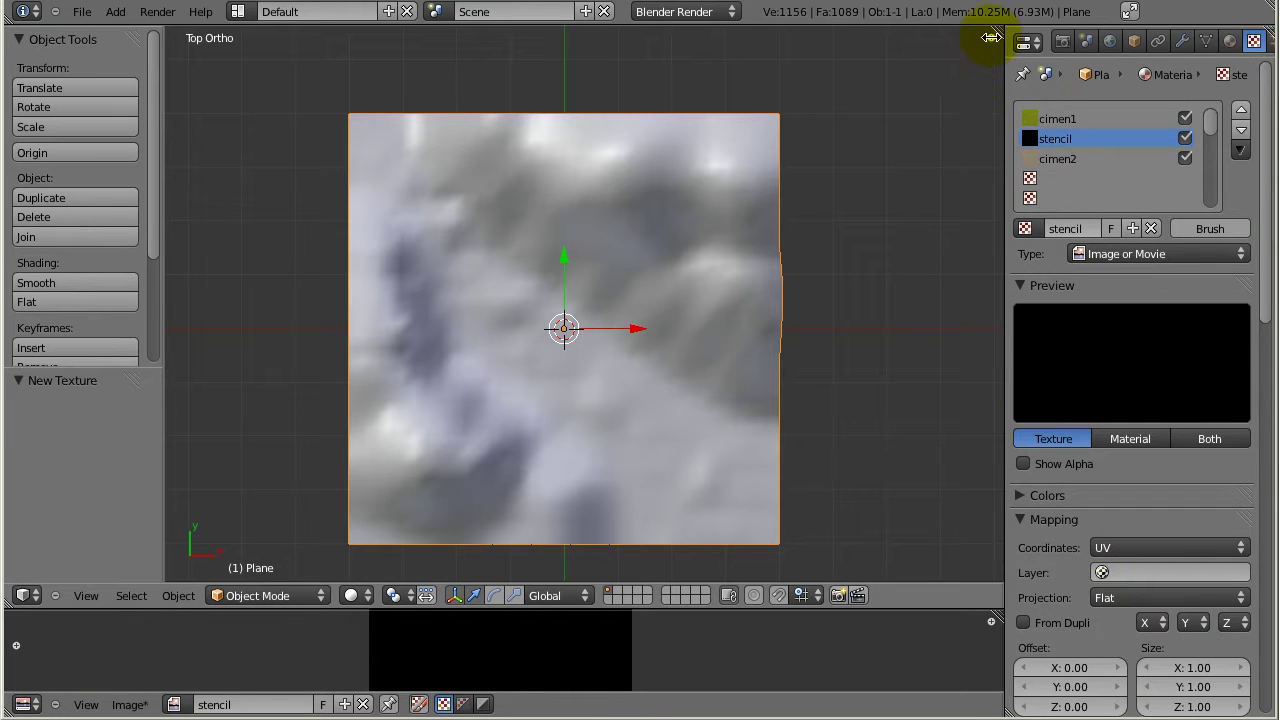
- Set the viewport's material shading to GLSL in the properties sidebar
left_click(990, 37)
scroll(929, 509, "down", 2)
scroll(920, 520, "down", 5)
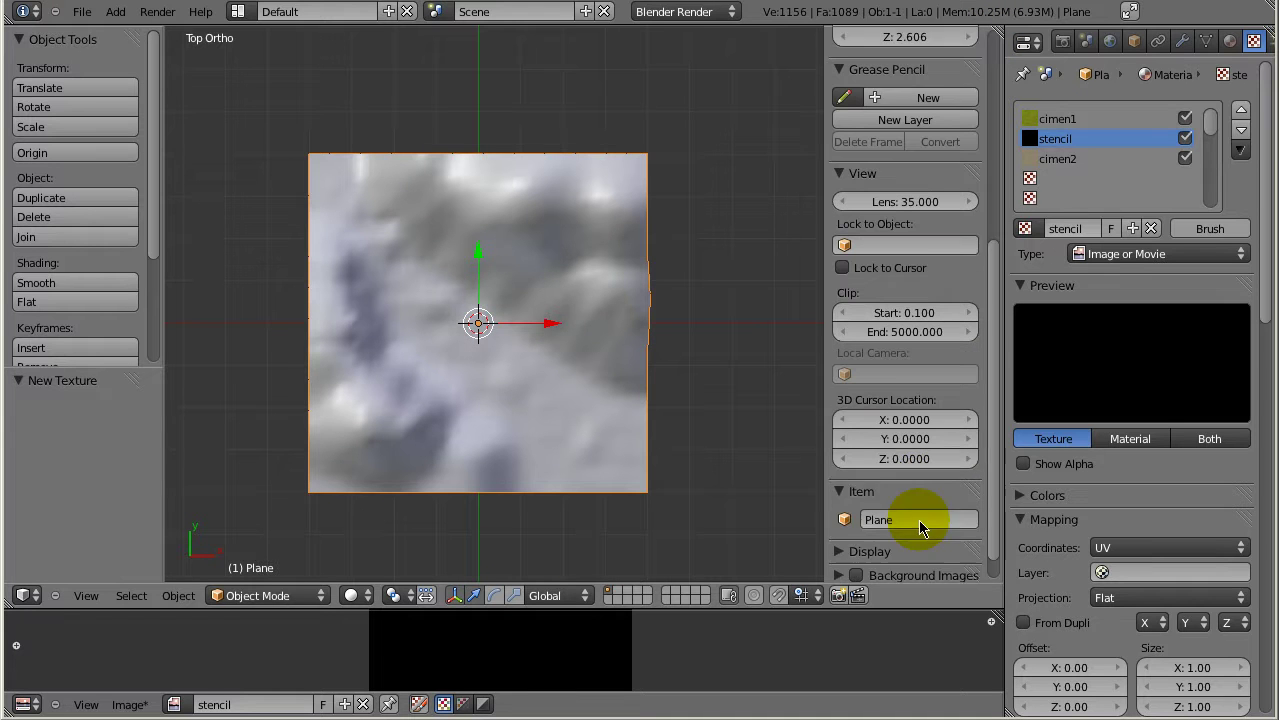
scroll(910, 525, "down", 1)
left_click(888, 522)
scroll(880, 540, "down", 5)
scroll(885, 528, "down", 3)
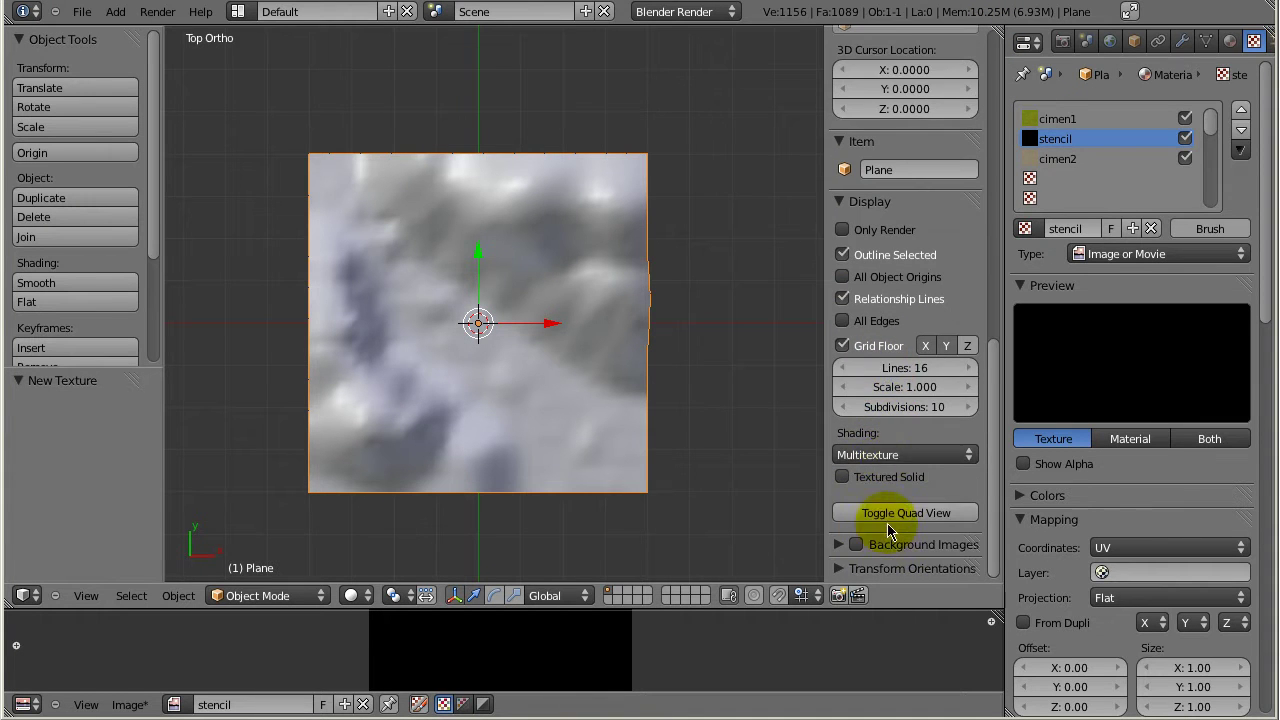
left_click(878, 455)
left_click(866, 398)
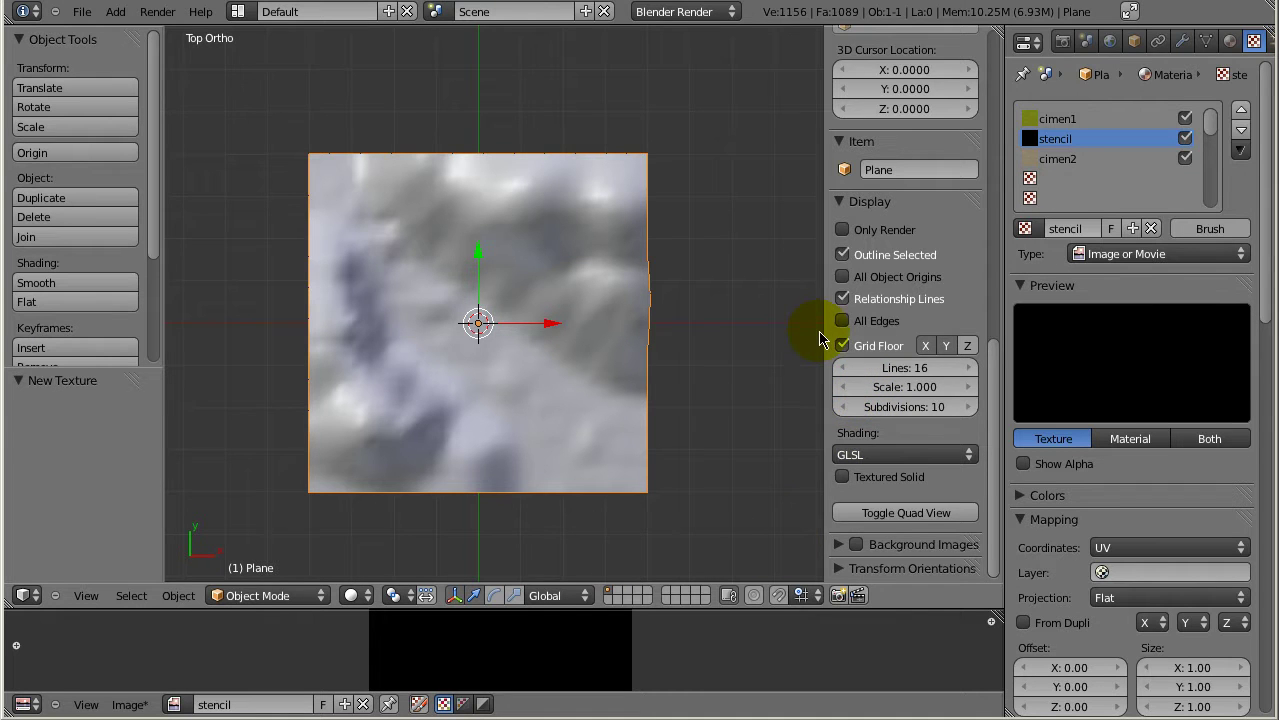
key("n")
- Switch the viewport shading to Textured so the plane displays black
scroll(605, 398, "down", 1)
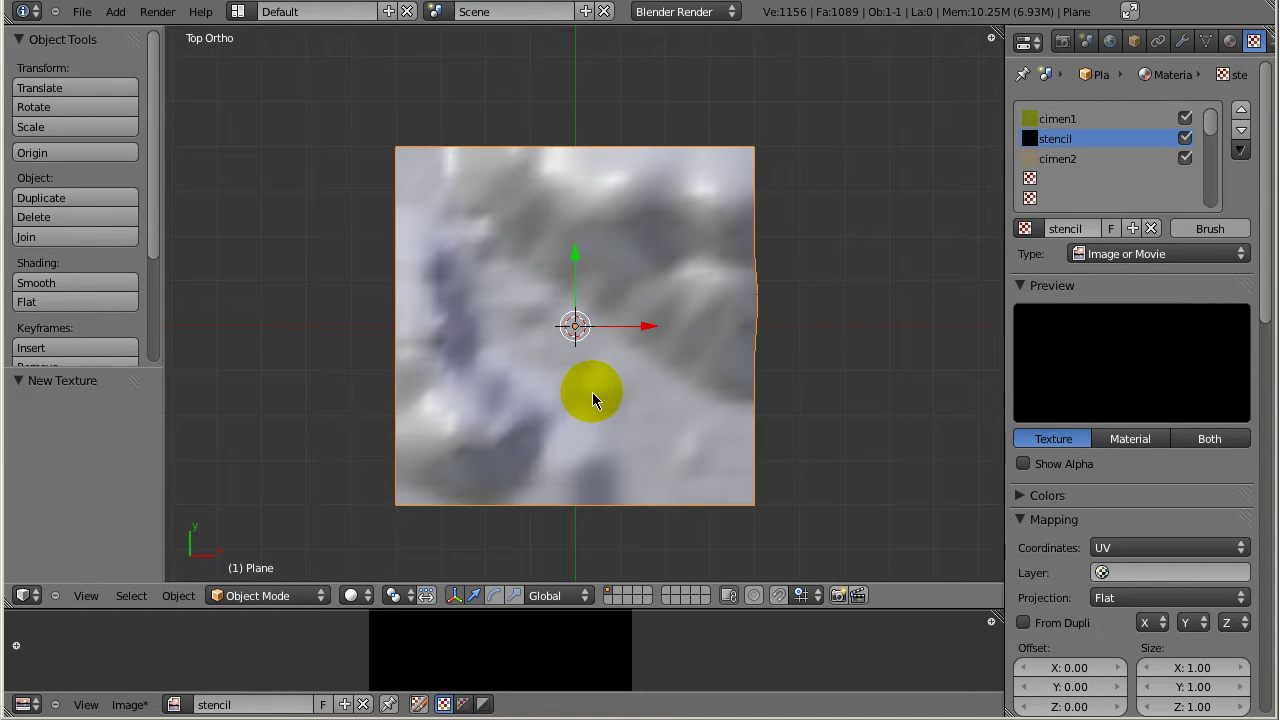
left_click(351, 595)
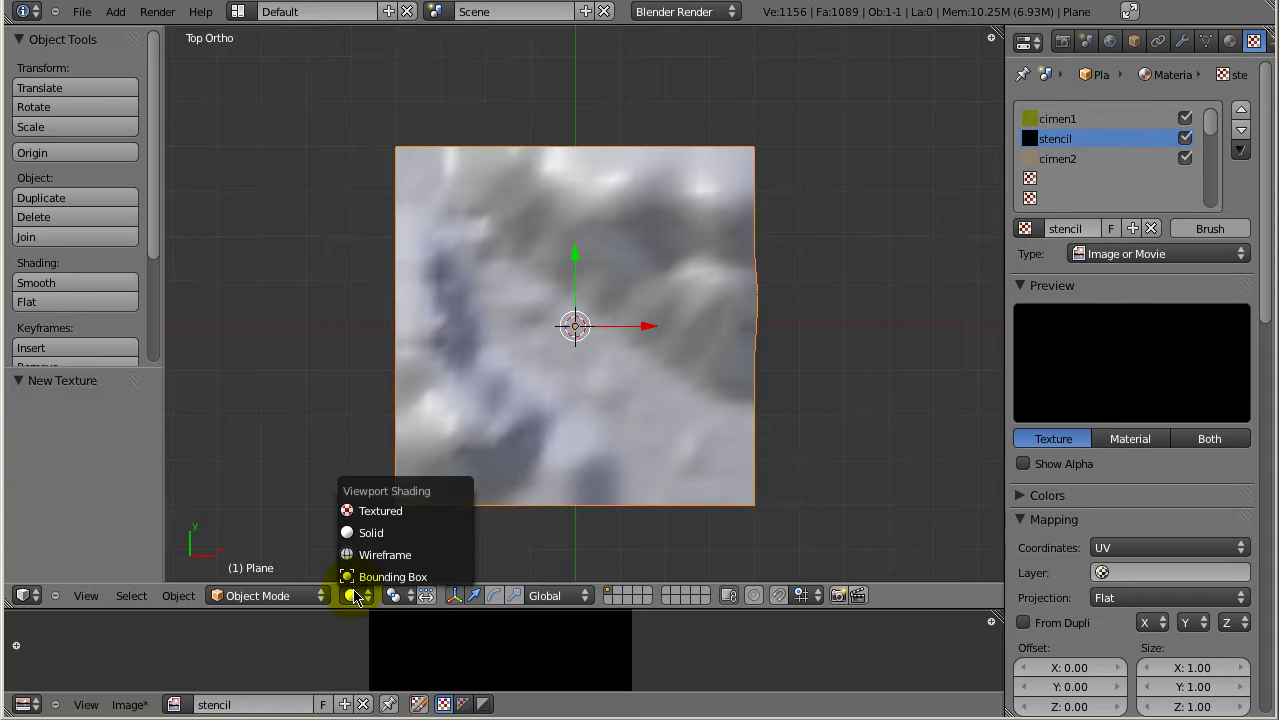
left_click(367, 512)
- Add a Point lamp and raise it along Z above the terrain
middle_click_drag(548, 485, 522, 279)
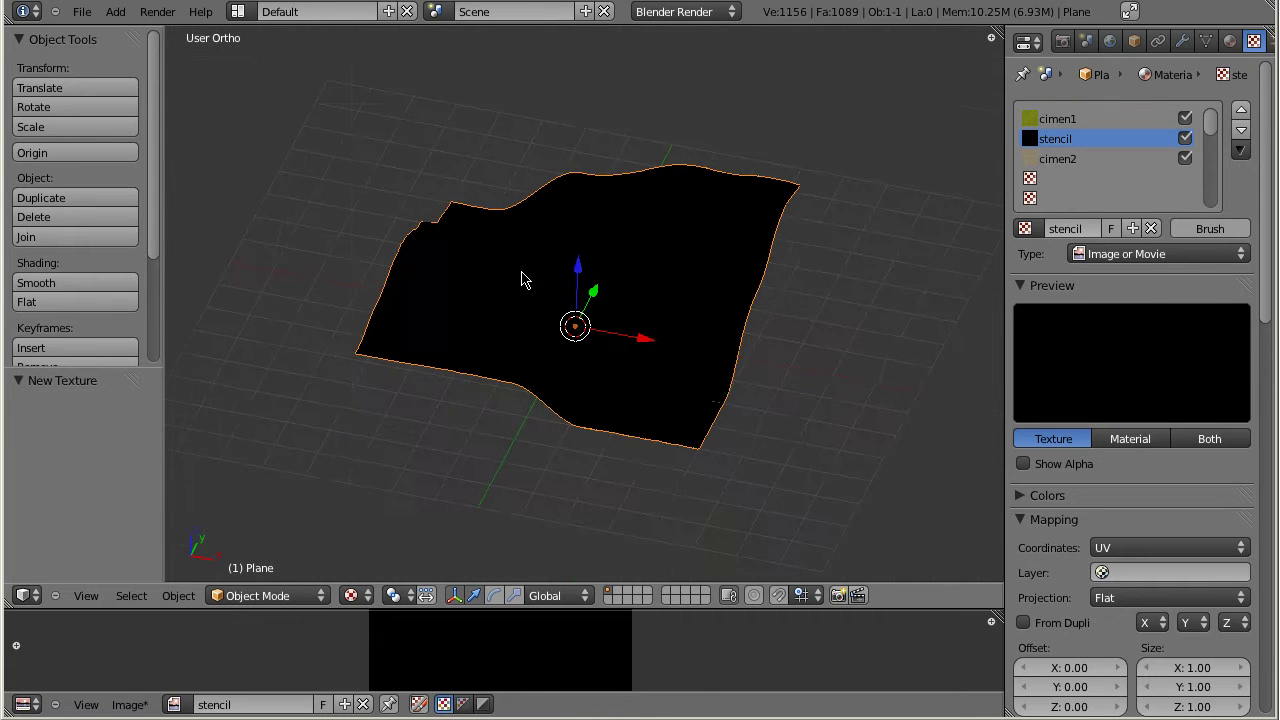
key("shift+a")
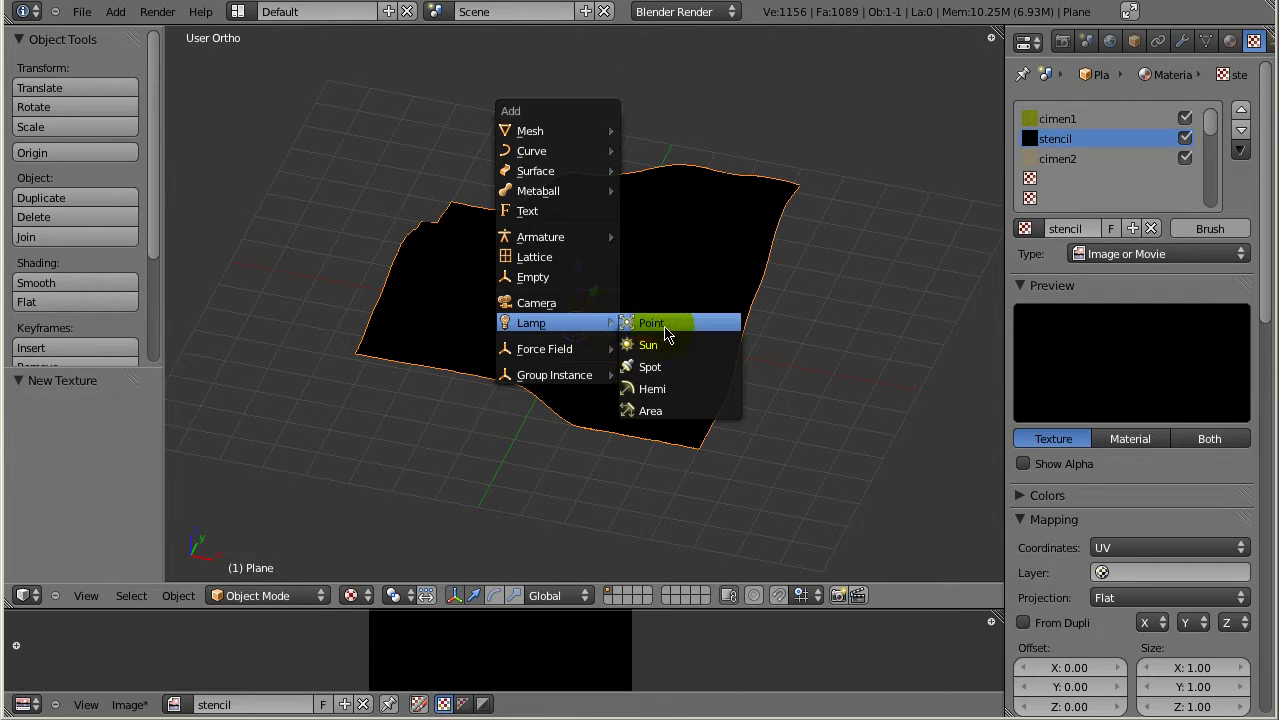
left_click(666, 334)
key("g")
key("z")
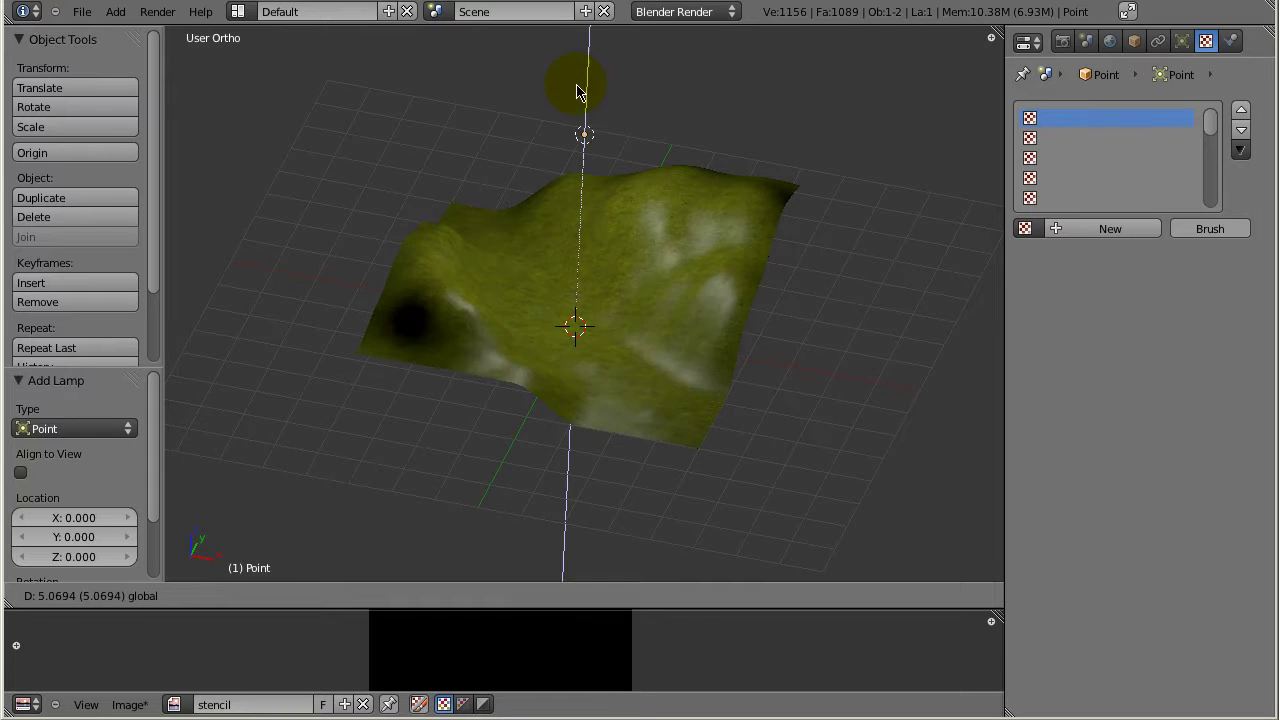
left_click(576, 95)
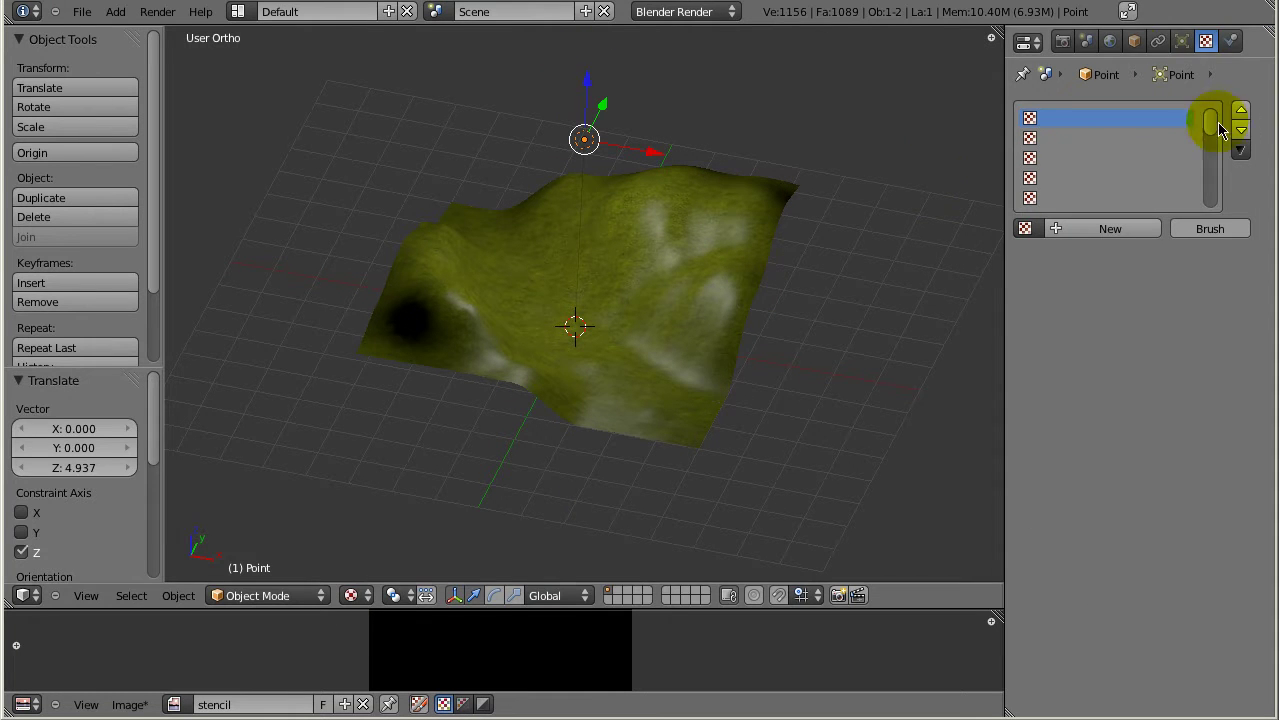
- Set the lamp's energy to 1.700 and turn off its specular highlights
left_click(1182, 41)
left_click(1082, 378)
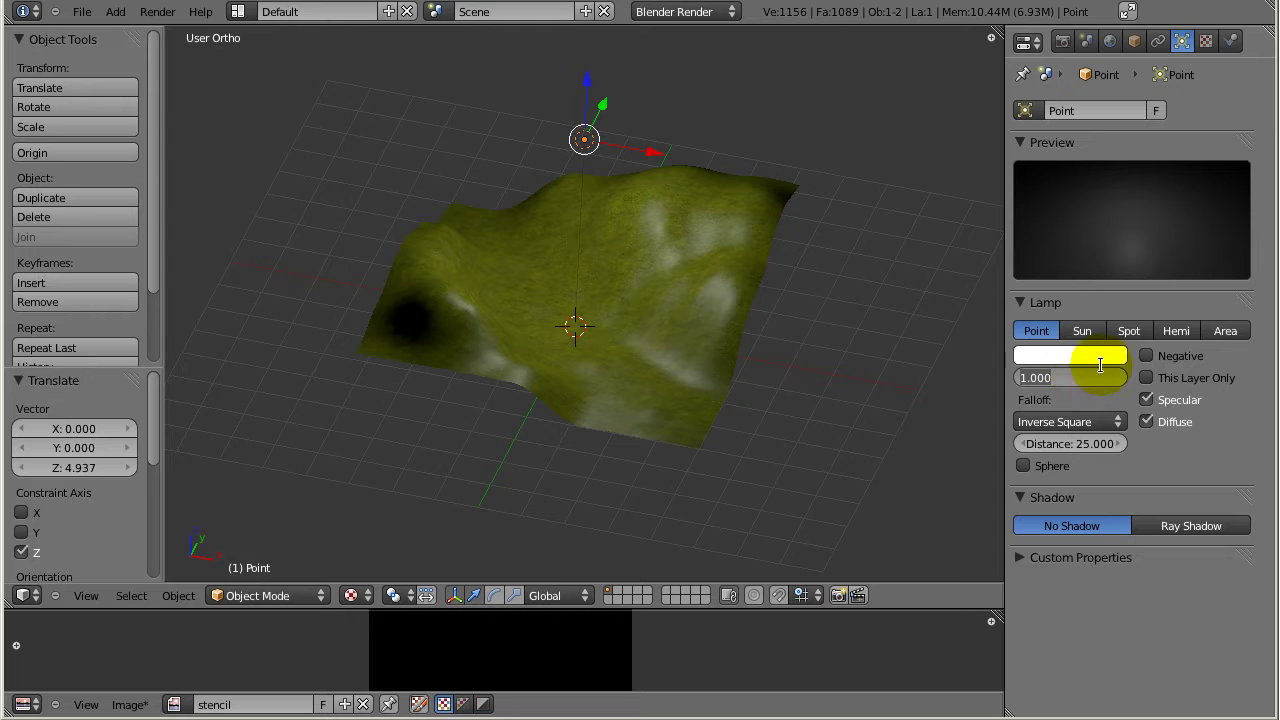
key("Return")
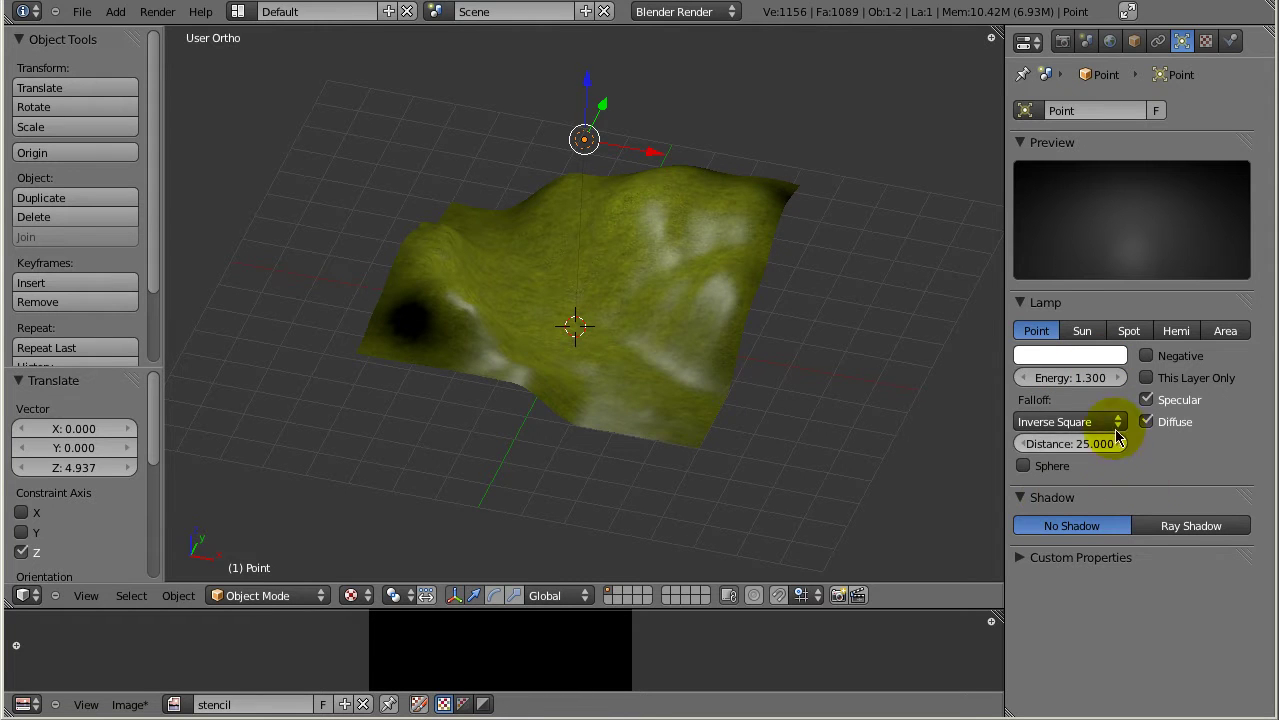
left_click(1175, 405)
scroll(697, 400, "up", 2)
scroll(697, 400, "up", 1)
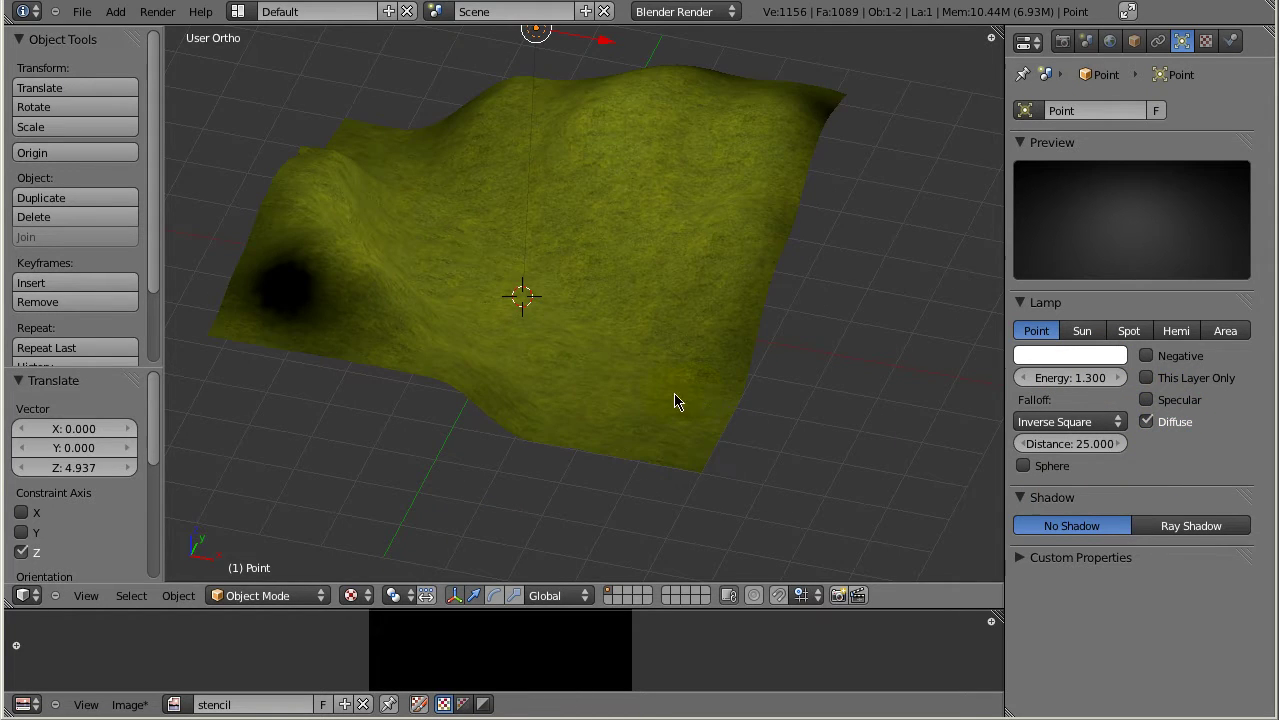
middle_click_drag(648, 329, 694, 417, "shift")
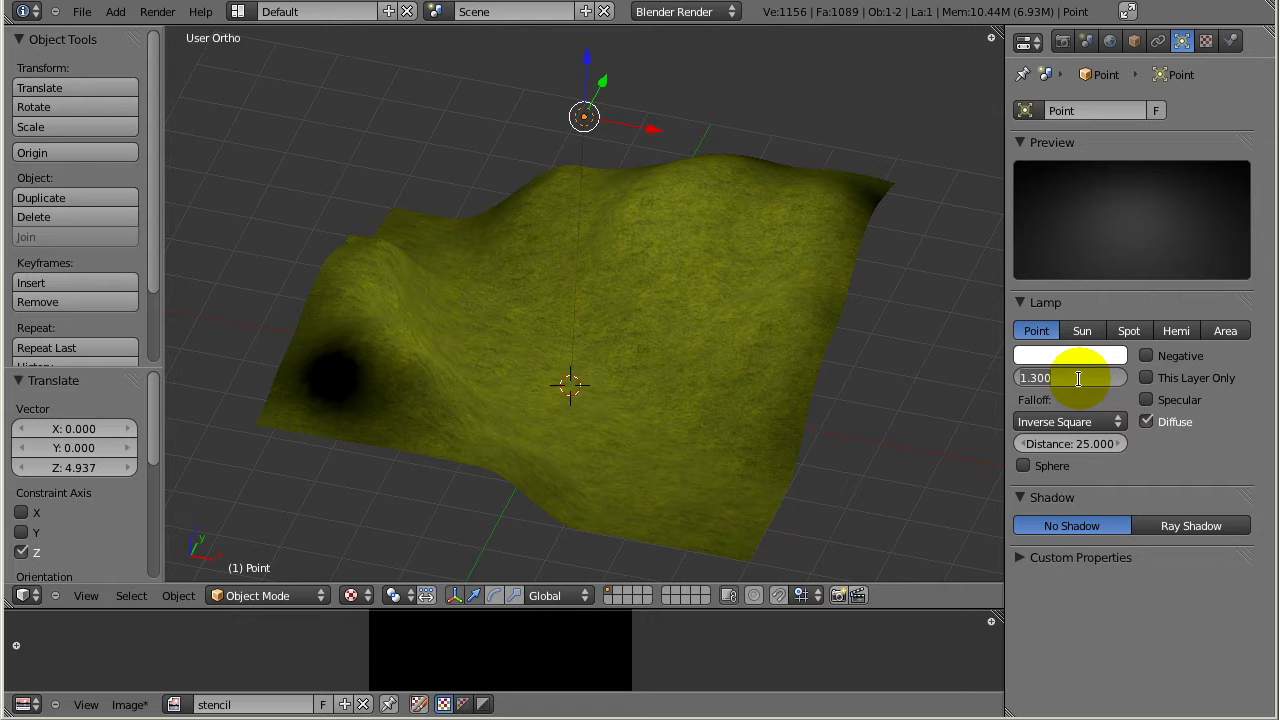
left_click(1073, 374)
type("1.7")
key("Return")
- Lower the lamp slightly along Z to its final height
mouse_move(580, 317)
middle_mouse_down()
mouse_move(583, 359)
mouse_move(587, 205)
middle_mouse_up()
key("g")
key("z")
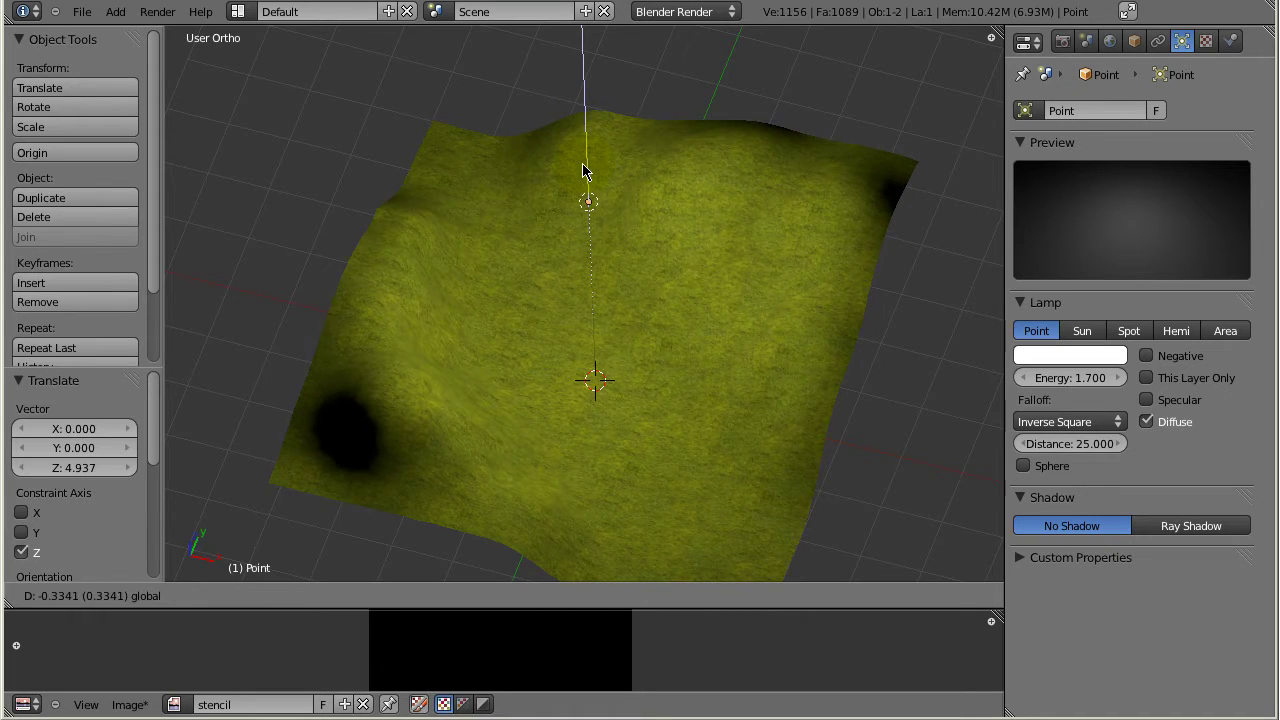
left_click(586, 166)
mouse_move(586, 166)
middle_mouse_down()
mouse_move(631, 414)
mouse_move(643, 380)
mouse_move(560, 334)
middle_mouse_up()
scroll(630, 403, "up", 4)
- Switch the plane into Edit Mode with the whole mesh selected
scroll(630, 403, "down", 3)
scroll(630, 403, "down", 3)
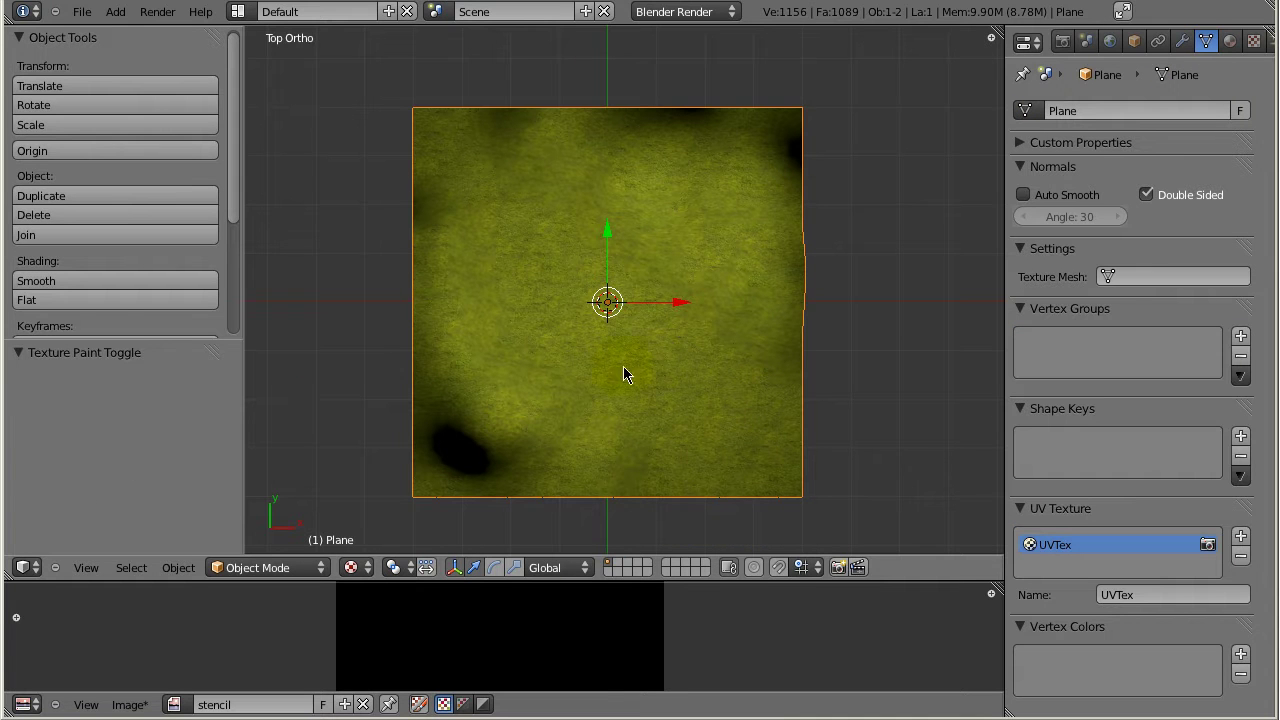
left_click(277, 555)
left_click(253, 530)
scroll(620, 403, "down", 1)
mouse_move(660, 400)
middle_mouse_down("shift")
mouse_move(669, 328)
mouse_move(651, 302)
middle_mouse_up("shift")
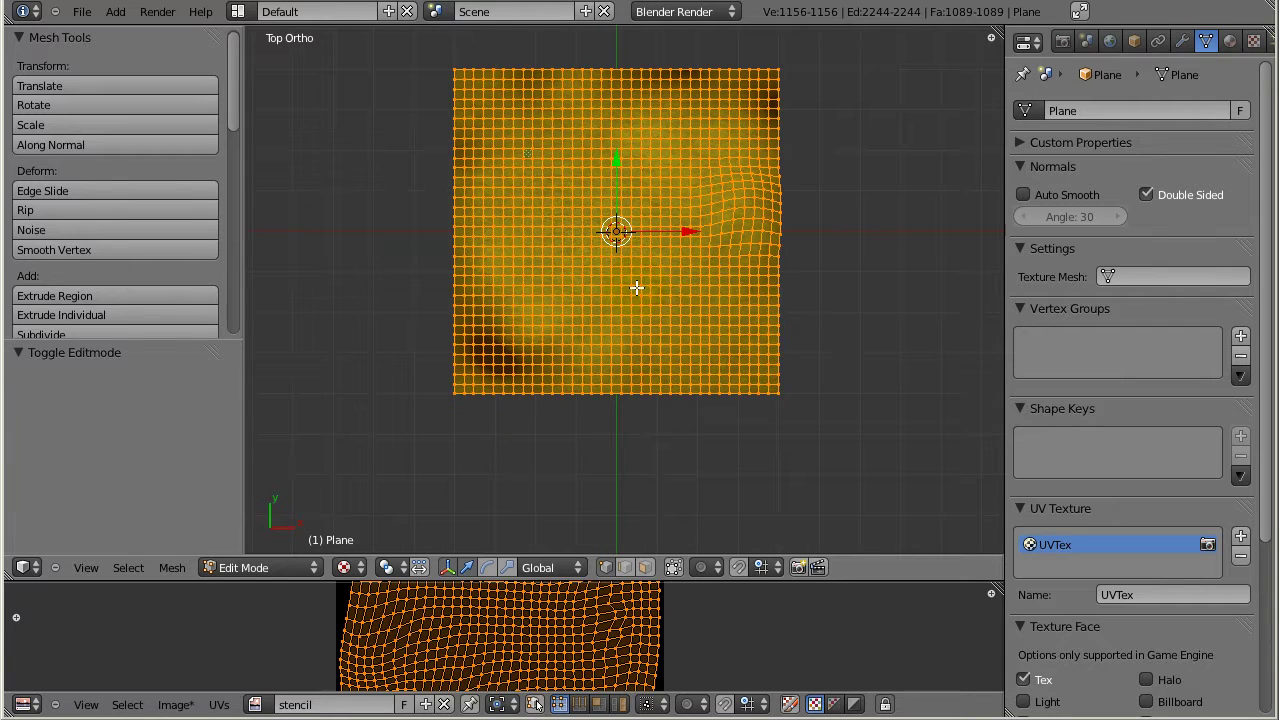
key("a")
key("a")
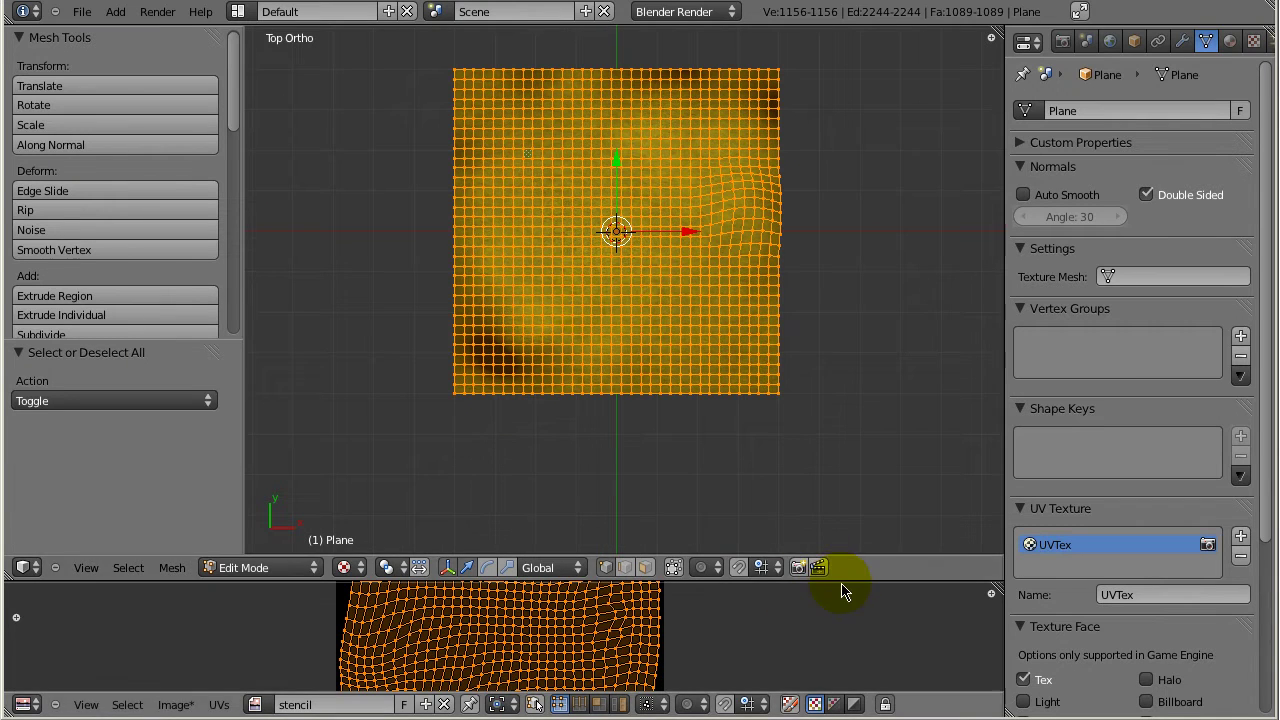
- Assign the stencil image to the plane's UVs in the UV editor, then return to Object Mode
left_click_drag(838, 580, 830, 292)
scroll(597, 430, "up", 1)
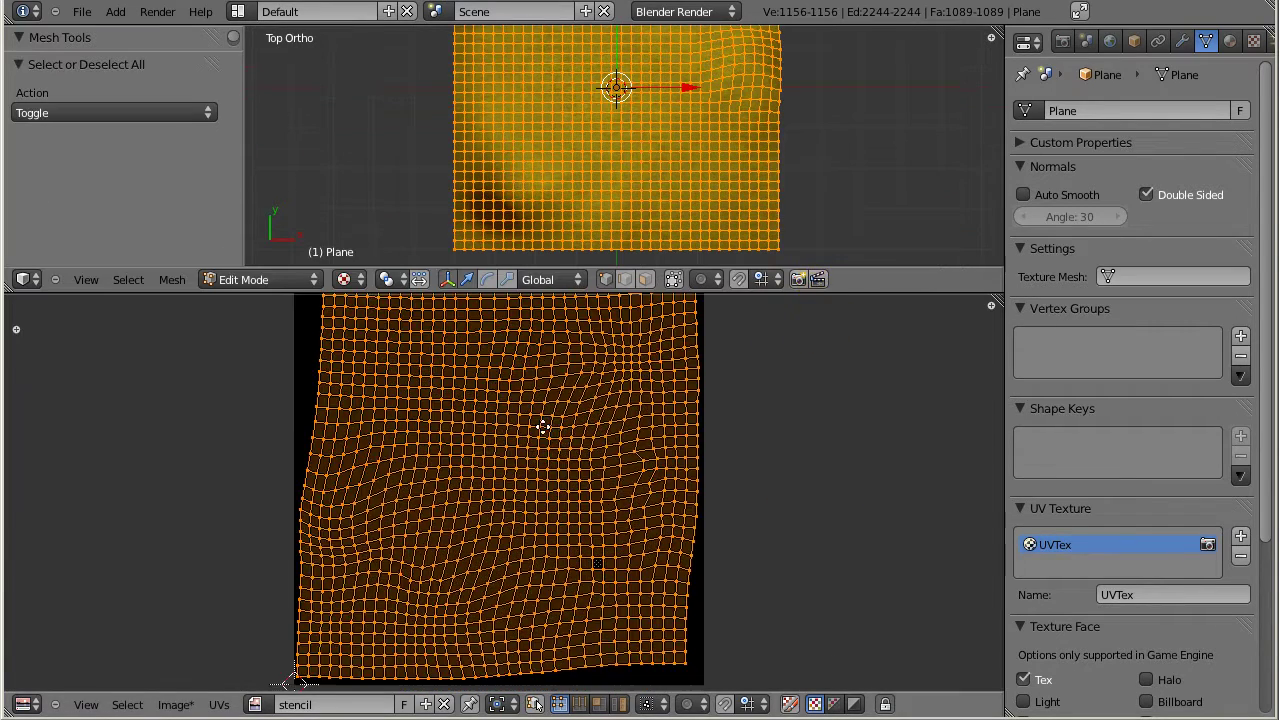
key("a")
key("a")
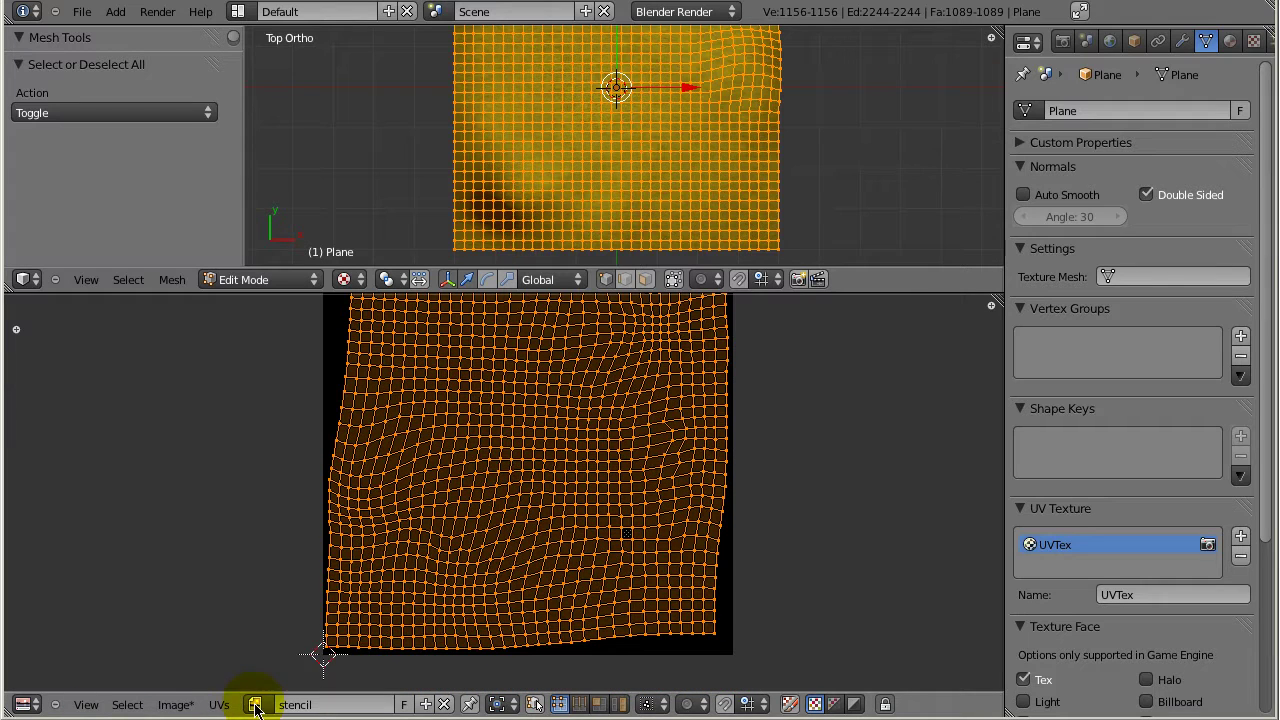
left_click(256, 706)
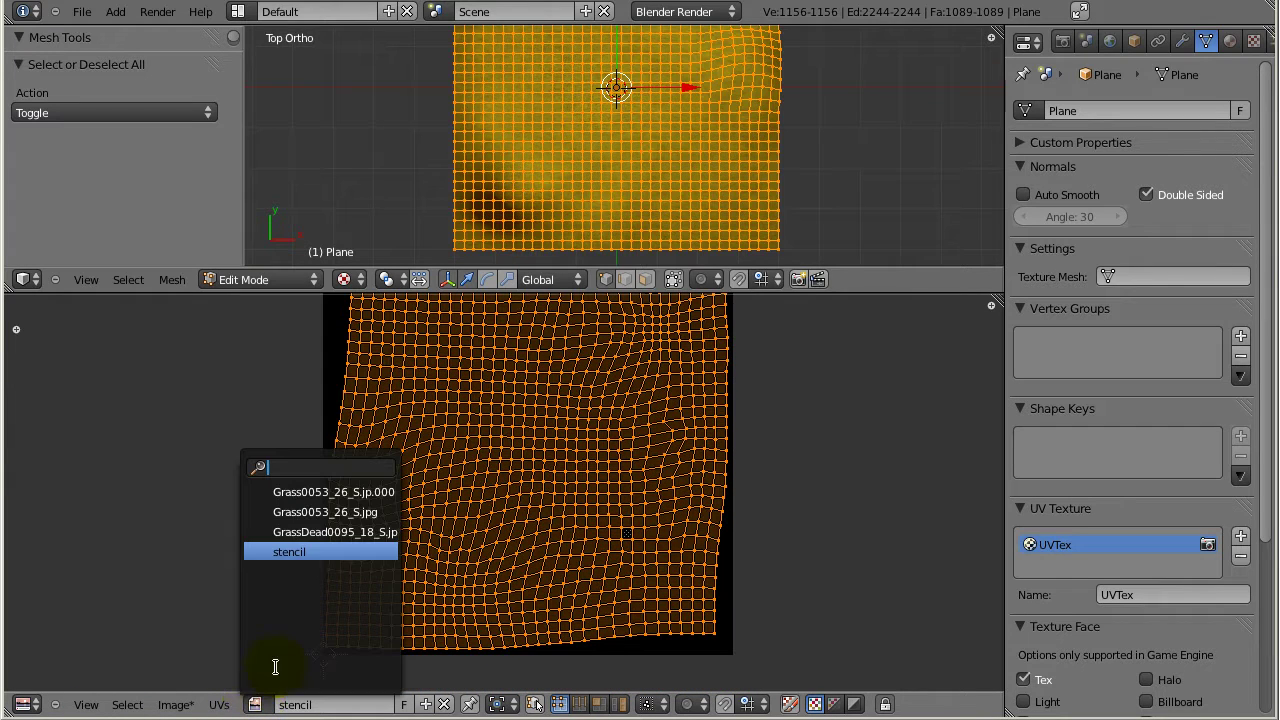
left_click(296, 552)
scroll(543, 534, "down", 1)
middle_click_drag(543, 520, 543, 574)
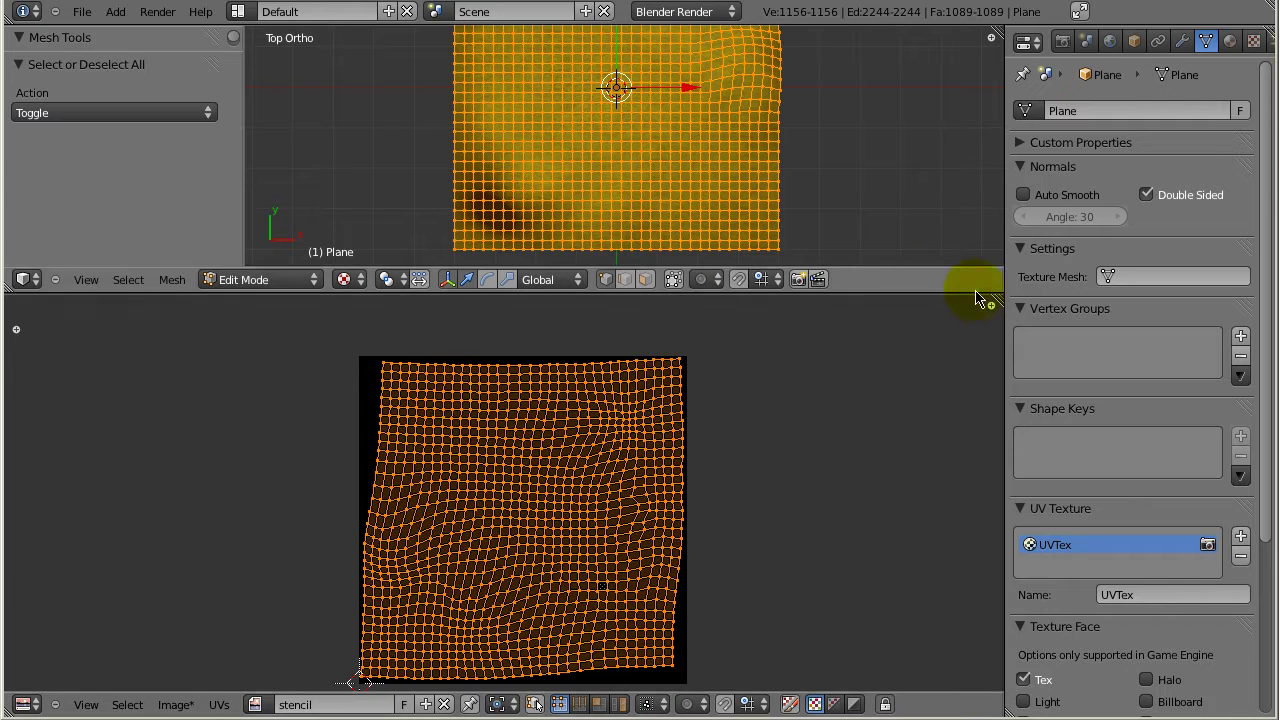
left_click_drag(926, 290, 905, 610)
left_click(258, 599)
left_click(250, 582)
- Enter Texture Paint mode and enable Stencil using the UVTex layer, then paint a test dab
middle_click_drag(613, 343, 599, 454, "shift")
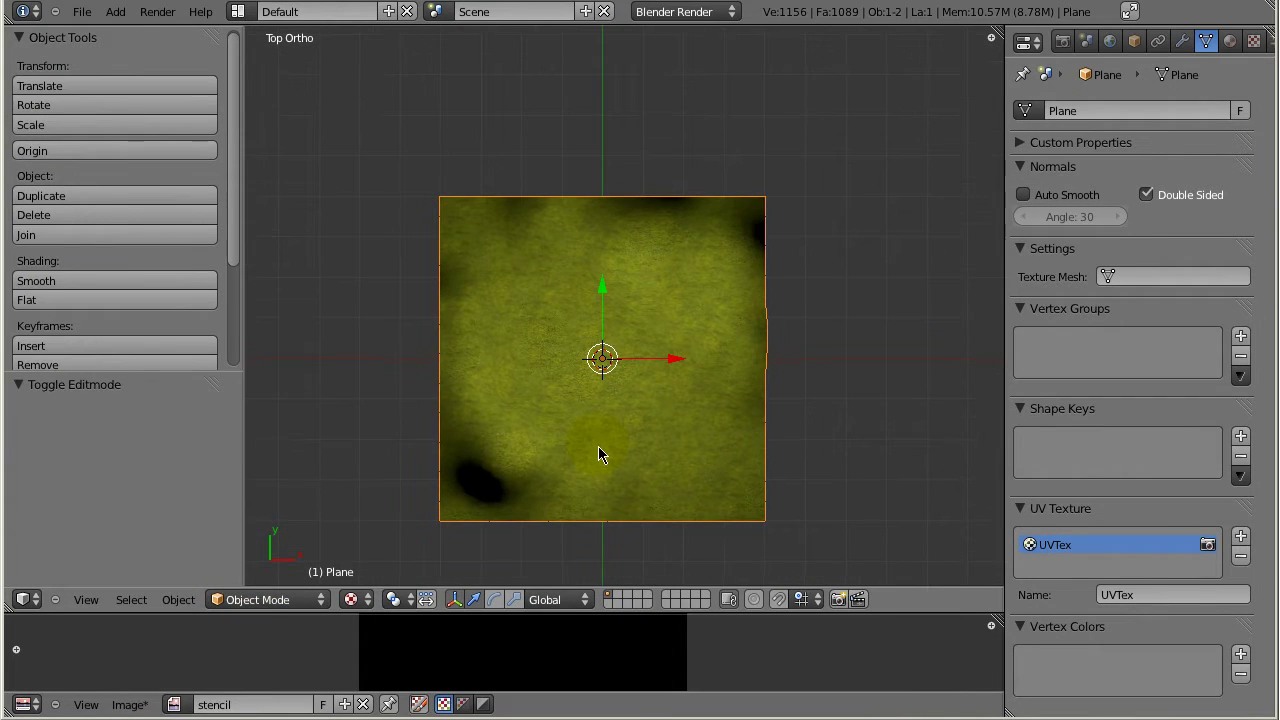
left_click(276, 599)
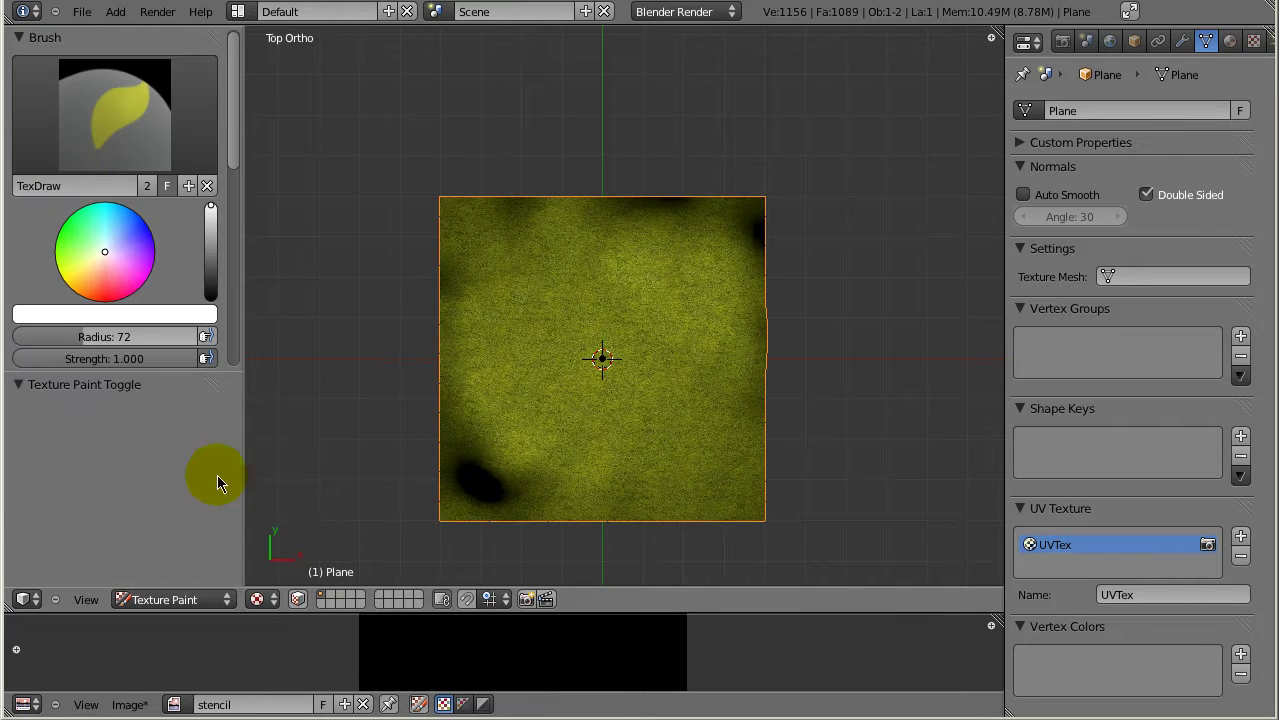
scroll(164, 447, "down", 1)
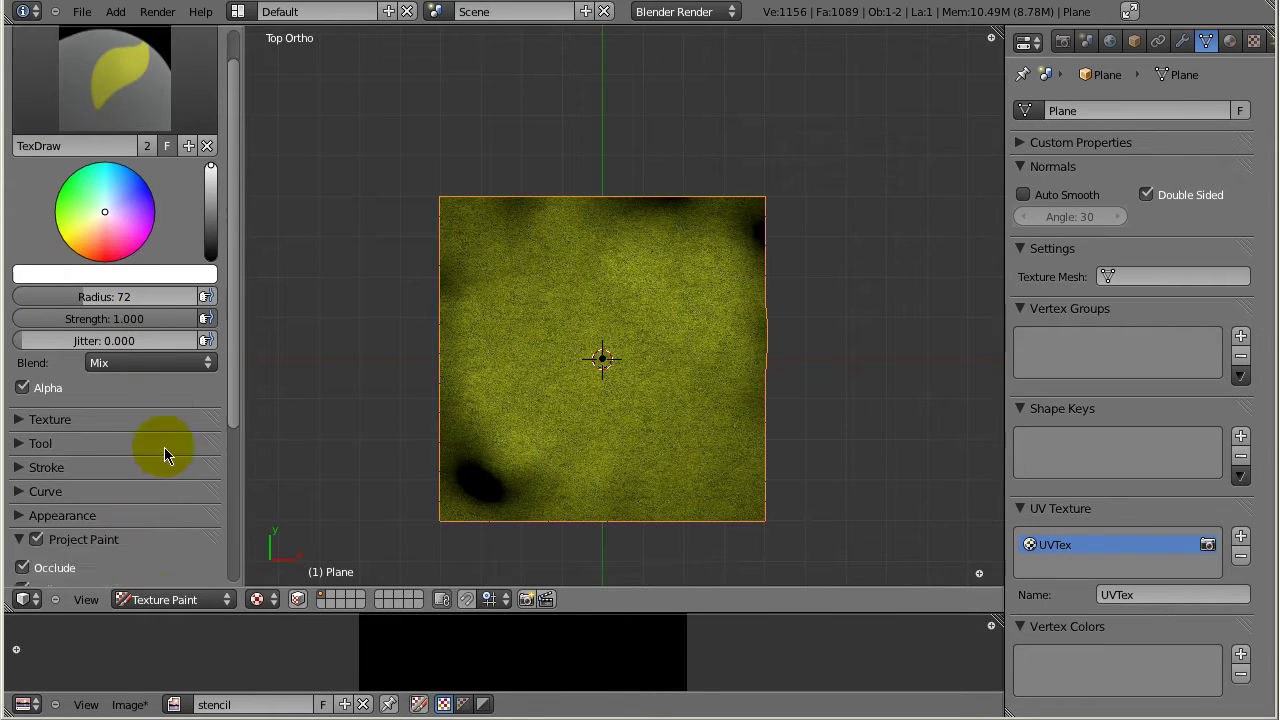
scroll(166, 455, "down", 6)
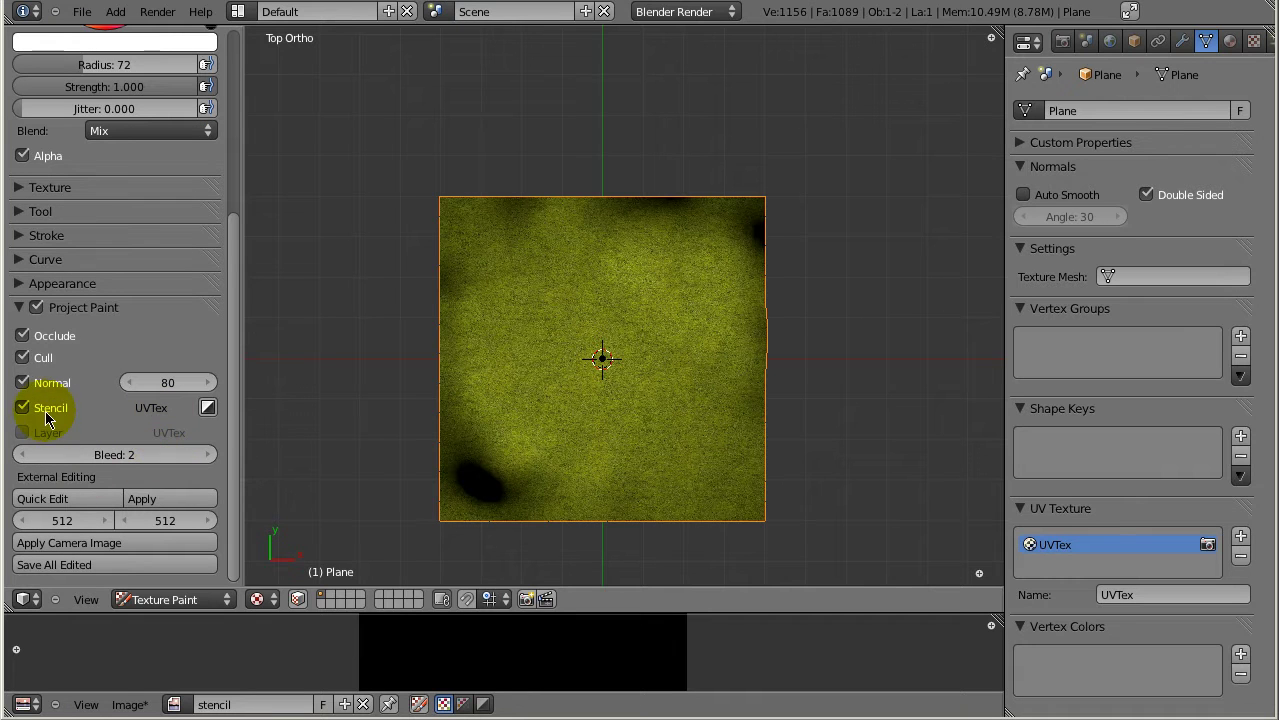
left_click(174, 412)
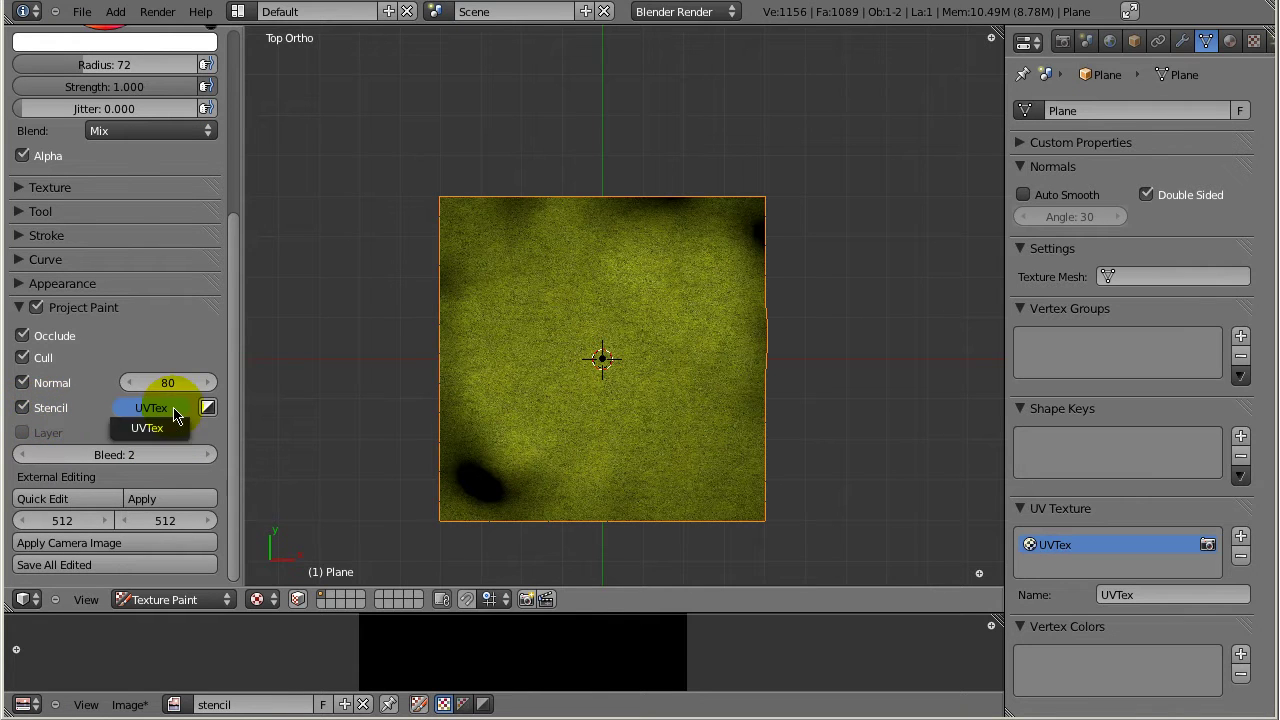
scroll(152, 481, "up", 3)
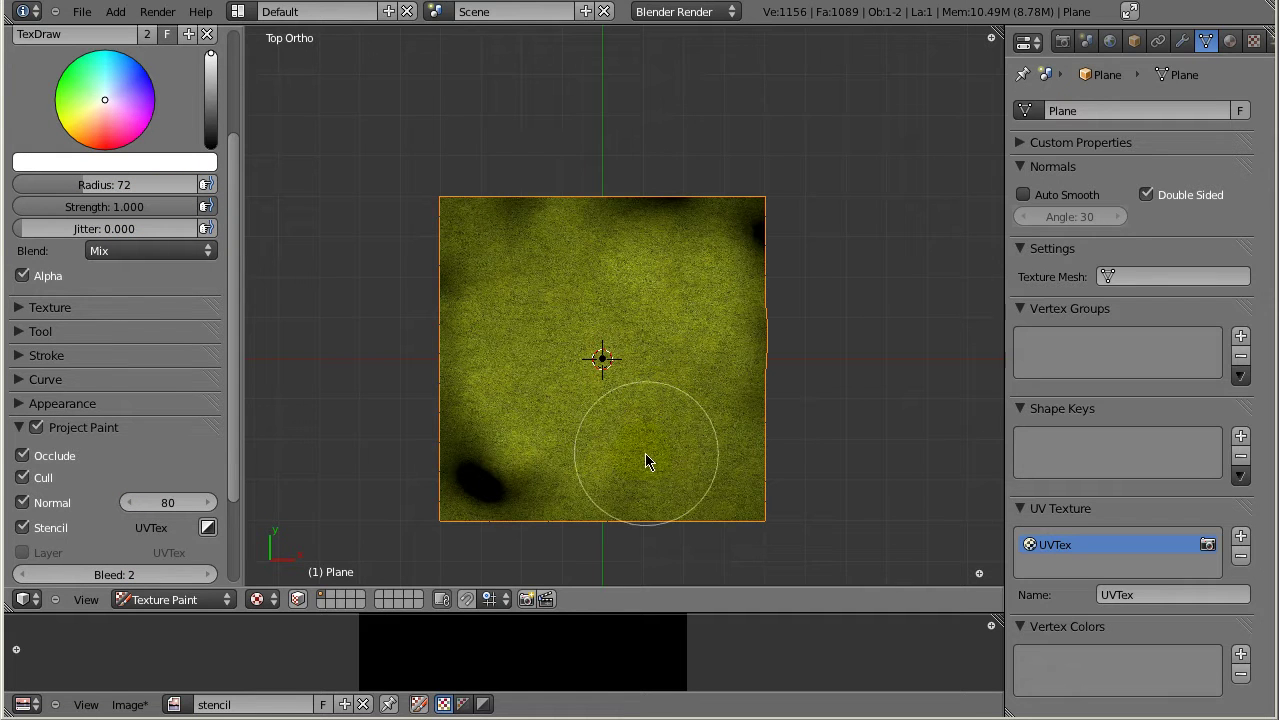
scroll(652, 430, "up", 1)
left_click(578, 412)
- Undo the stray dab and paint dirt from the lower-right patch to the top-left corner
key("ctrl+z")
mouse_move(660, 443)
middle_mouse_down()
mouse_move(623, 443)
mouse_move(629, 317)
mouse_move(668, 458)
mouse_move(663, 437)
mouse_move(789, 487)
middle_mouse_up()
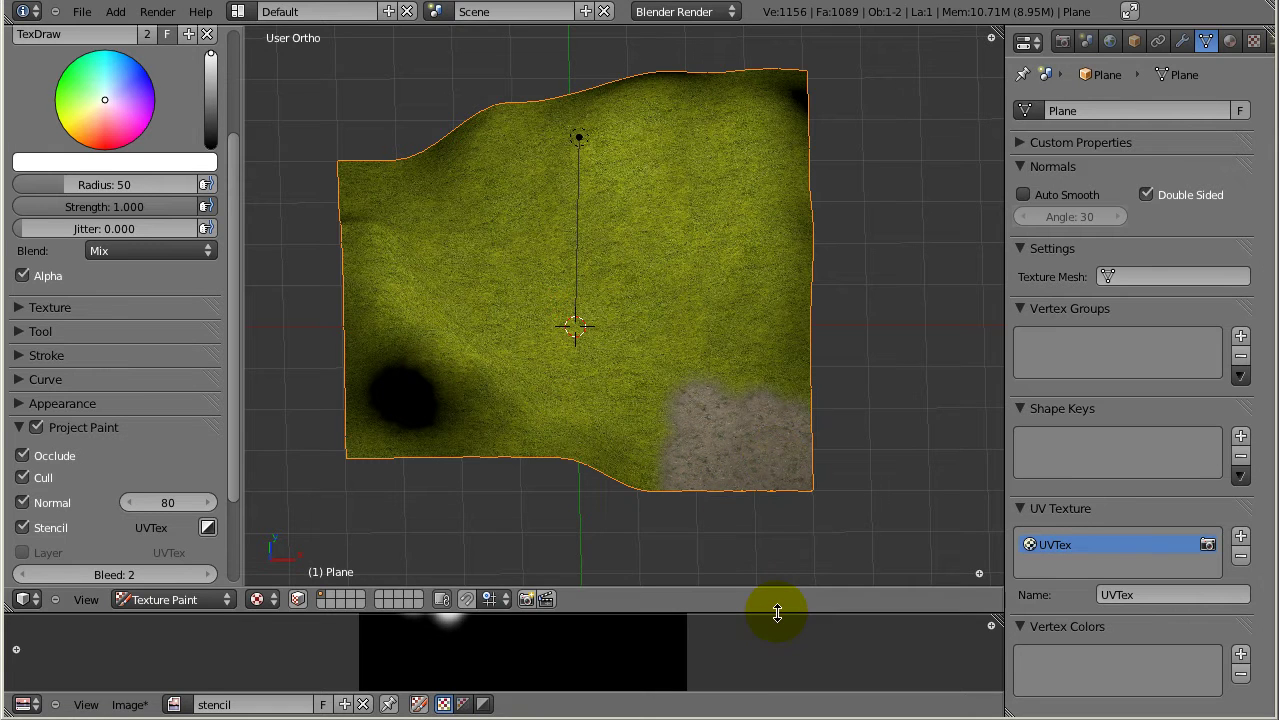
left_click_drag(777, 607, 777, 350)
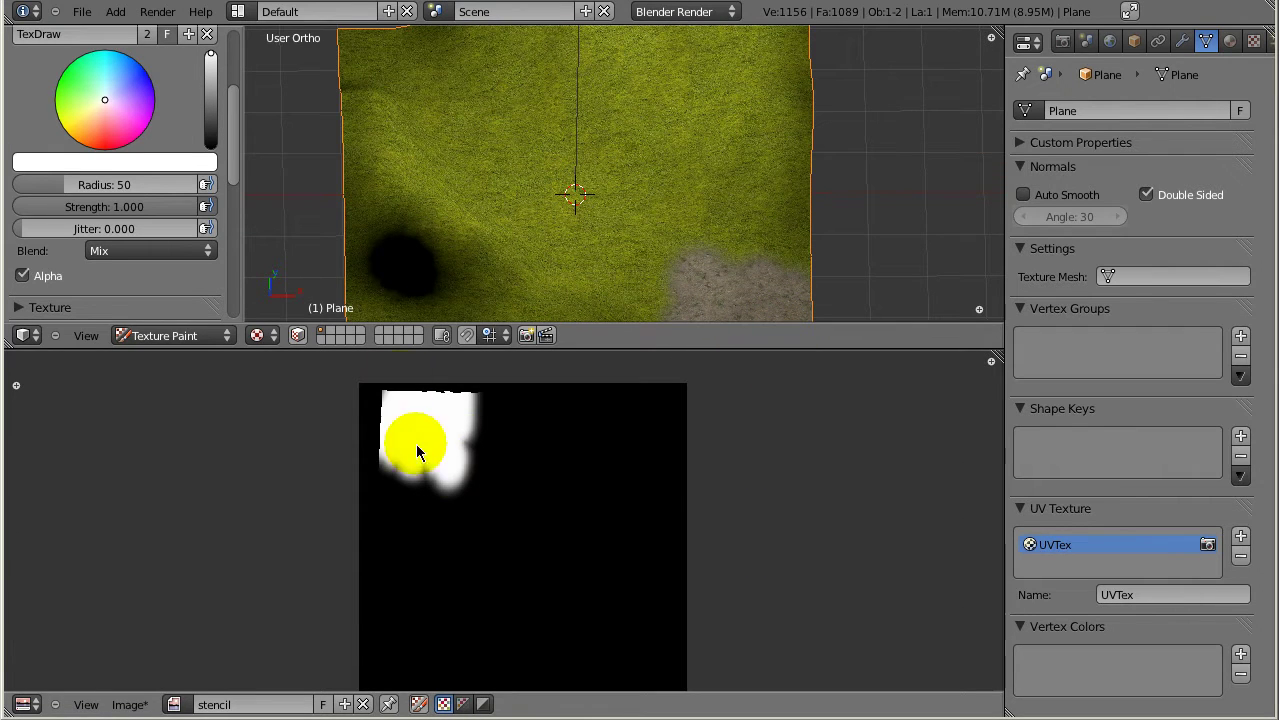
left_click_drag(795, 349, 789, 597)
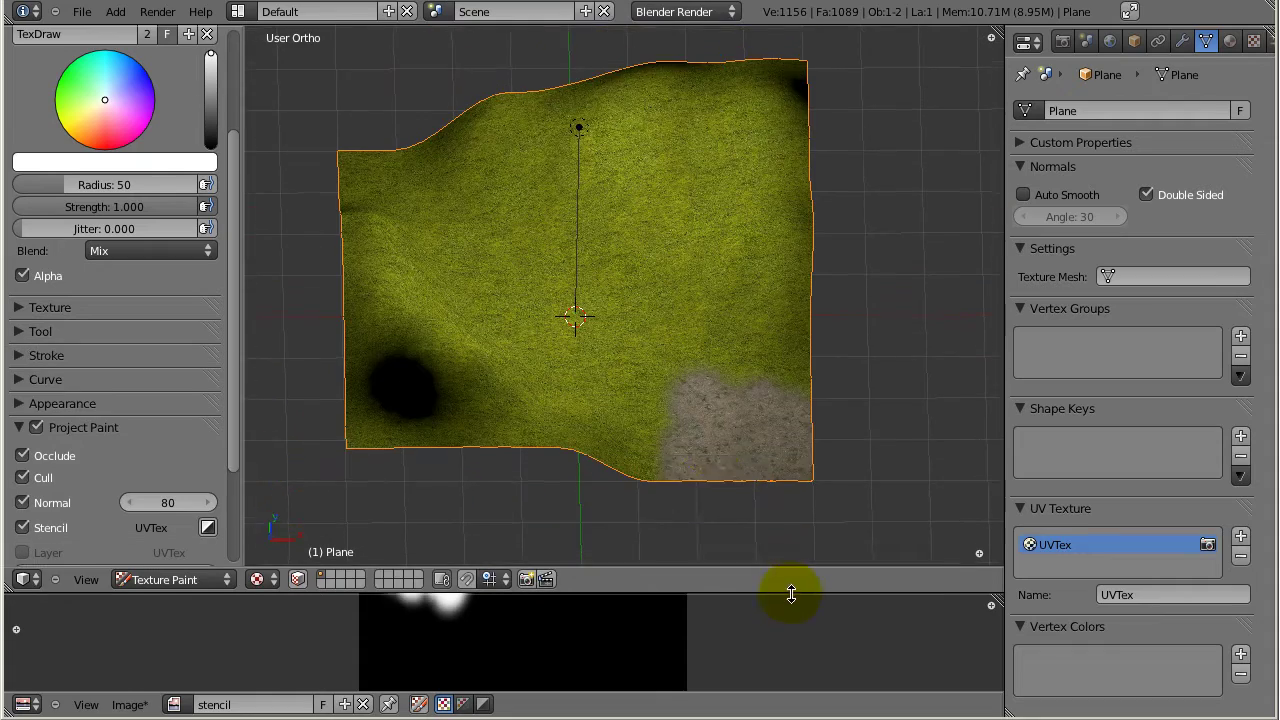
scroll(673, 369, "up", 2)
scroll(698, 400, "down", 1)
scroll(690, 405, "down", 1)
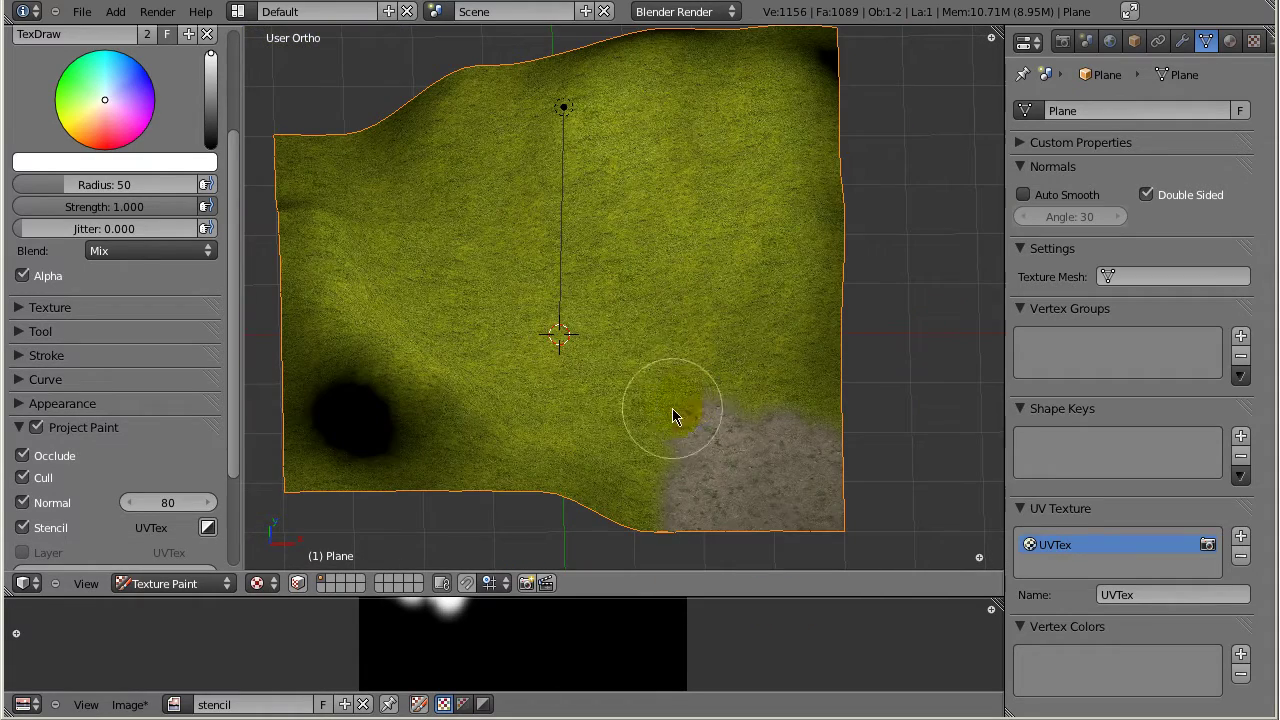
mouse_move(595, 360)
left_mouse_down()
mouse_move(514, 323)
mouse_move(408, 240)
left_mouse_up()
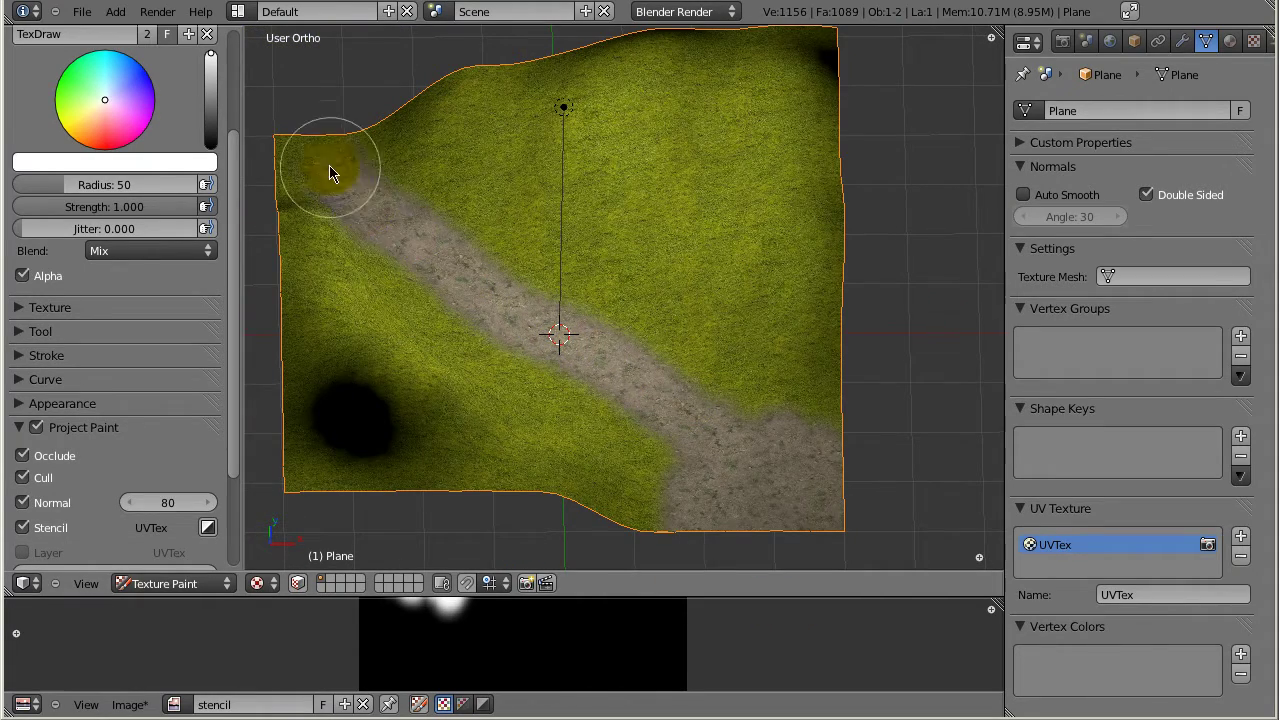
left_click_drag(333, 174, 329, 157)
mouse_move(329, 157)
middle_mouse_down()
mouse_move(594, 272)
mouse_move(578, 381)
mouse_move(480, 272)
middle_mouse_up()
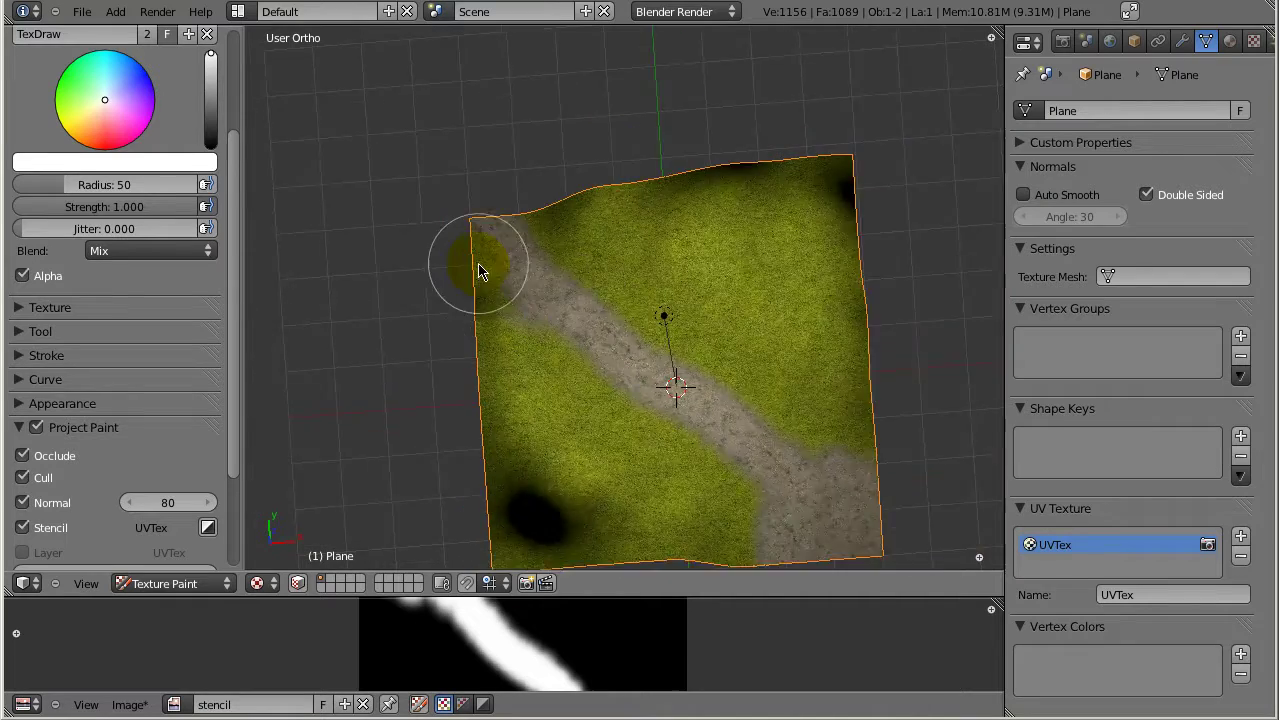
- Set the paint colour to black
scroll(478, 270, "up", 4)
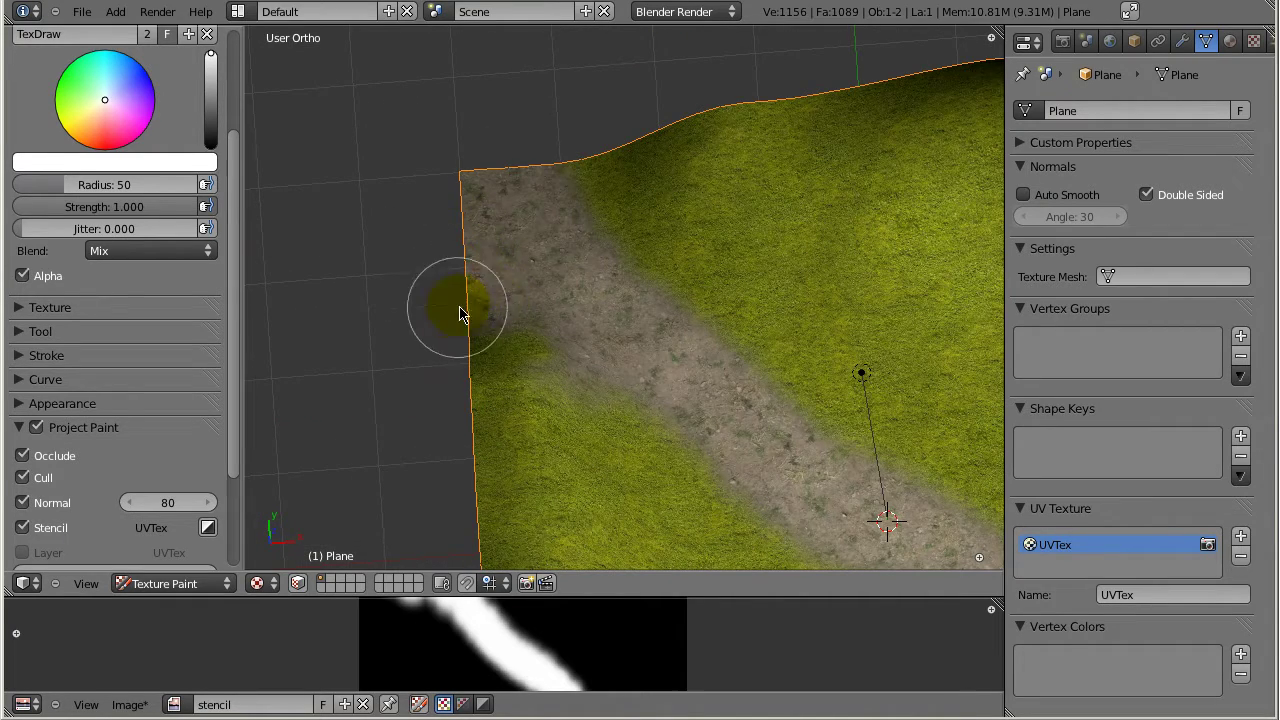
scroll(689, 443, "down", 4)
mouse_move(689, 443)
middle_mouse_down()
mouse_move(480, 394)
mouse_move(489, 337)
middle_mouse_up()
scroll(558, 262, "up", 3)
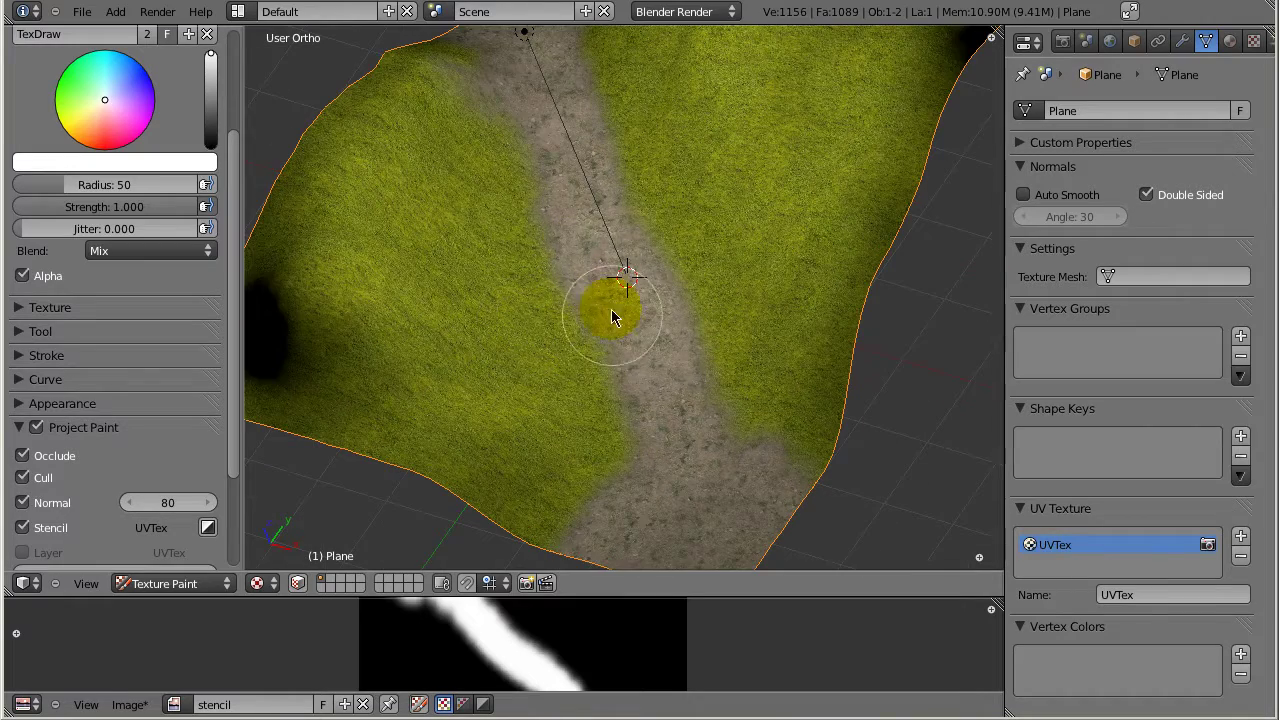
mouse_move(723, 474)
middle_mouse_down()
mouse_move(494, 363)
mouse_move(589, 389)
mouse_move(629, 446)
mouse_move(531, 463)
mouse_move(571, 449)
mouse_move(597, 336)
mouse_move(696, 405)
mouse_move(807, 369)
mouse_move(539, 415)
middle_mouse_up()
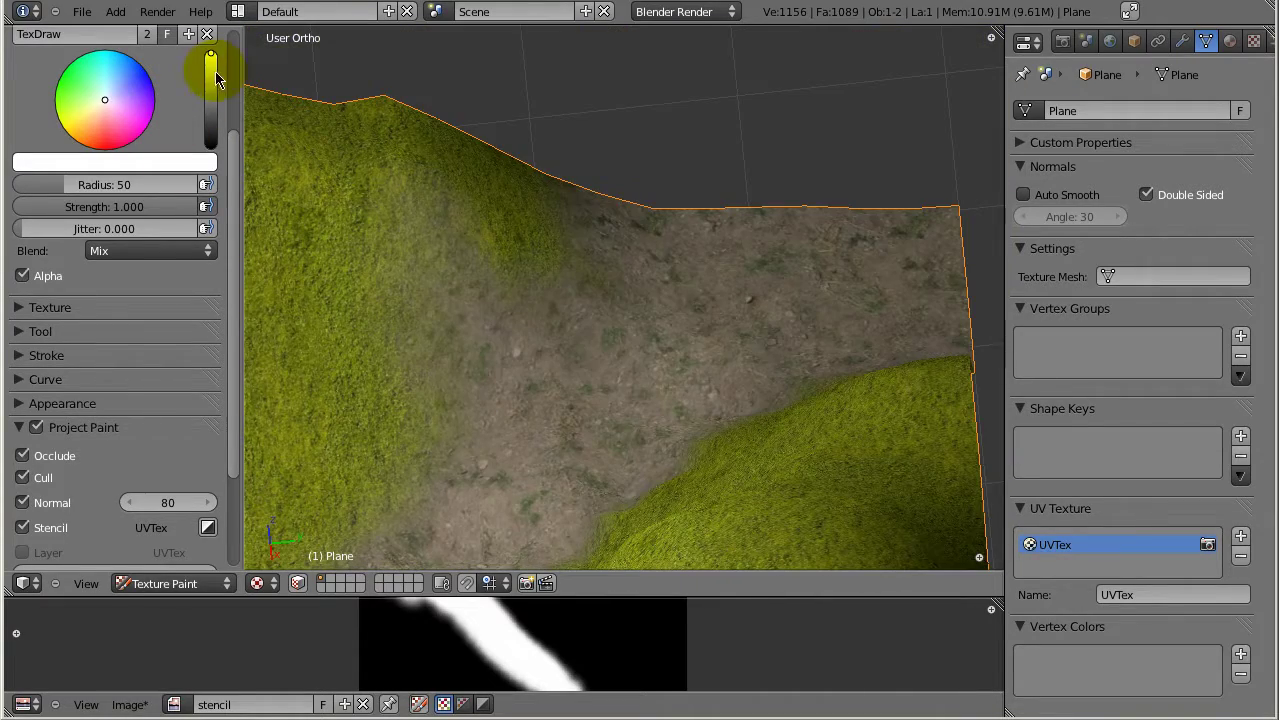
left_click_drag(215, 71, 217, 160)
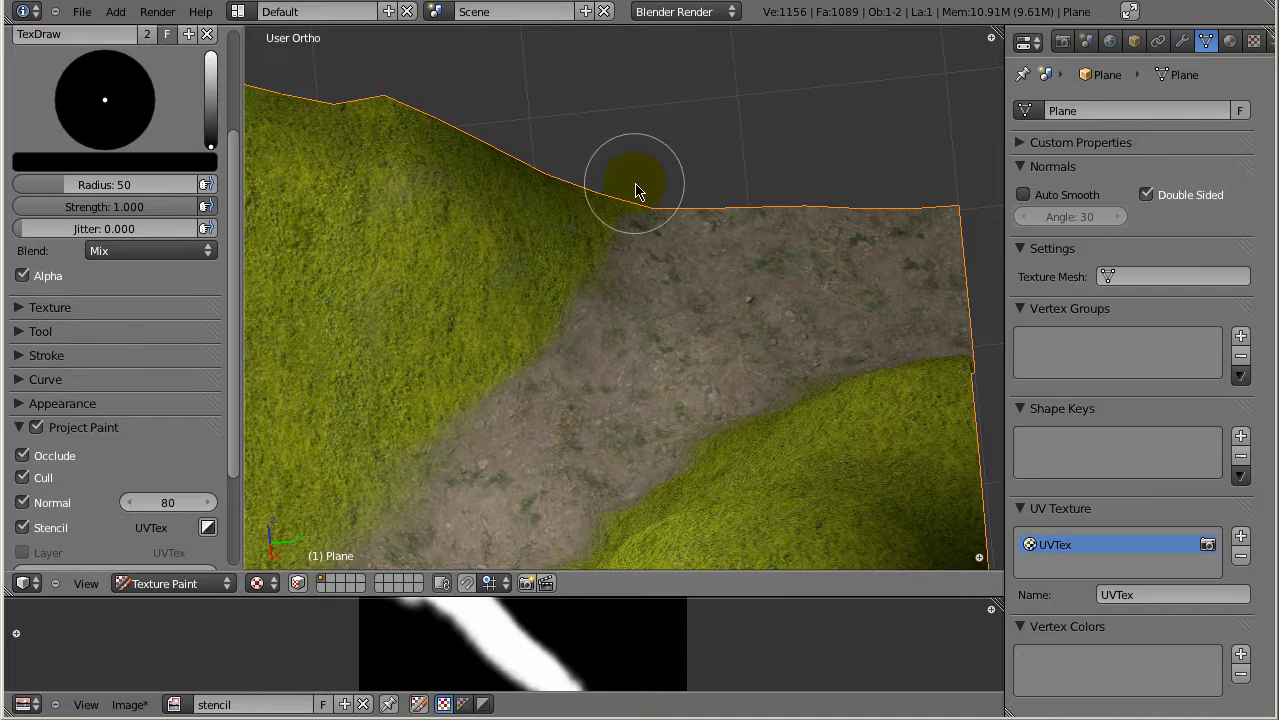
mouse_move(332, 518)
middle_mouse_down()
mouse_move(580, 437)
mouse_move(543, 449)
mouse_move(691, 320)
middle_mouse_up()
- Maximise the 3D view and set a white brush with strength 0.442 and radius 73
key("ctrl+Up")
scroll(623, 423, "down", 3)
mouse_move(711, 400)
middle_mouse_down()
mouse_move(783, 303)
mouse_move(737, 429)
middle_mouse_up()
scroll(740, 552, "up", 4)
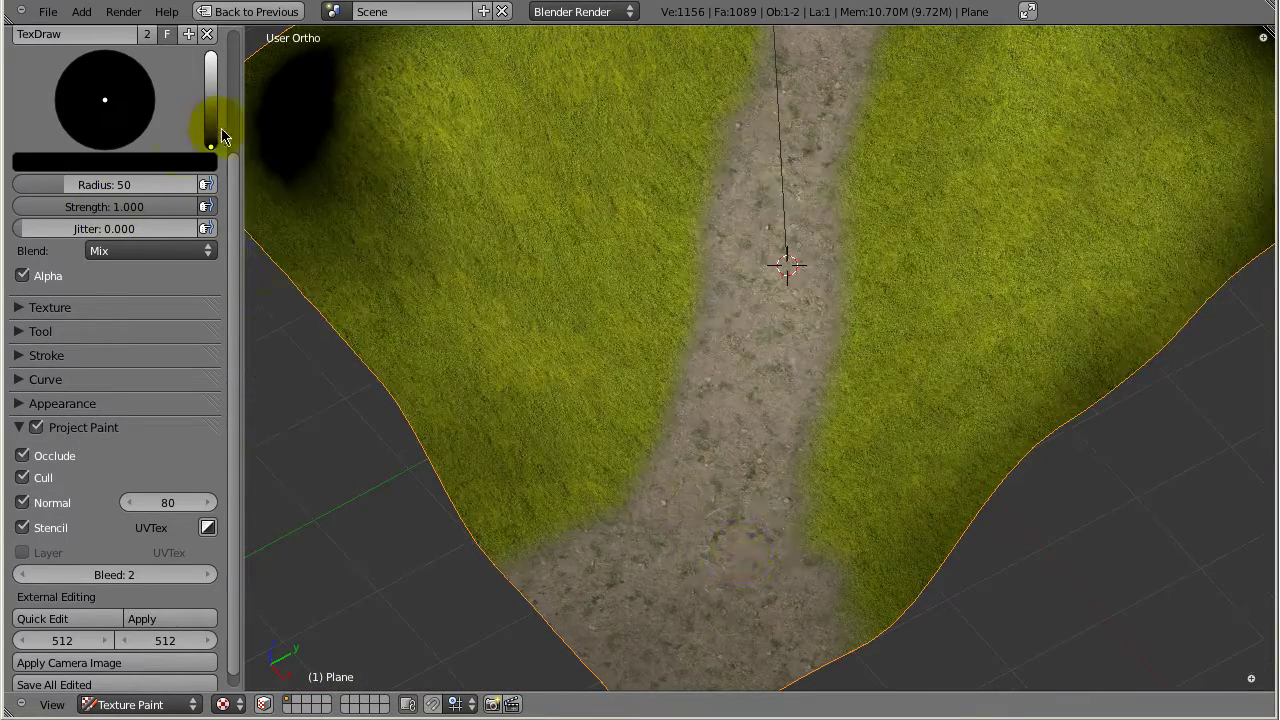
left_click_drag(222, 136, 211, 52)
left_click_drag(134, 210, 34, 207)
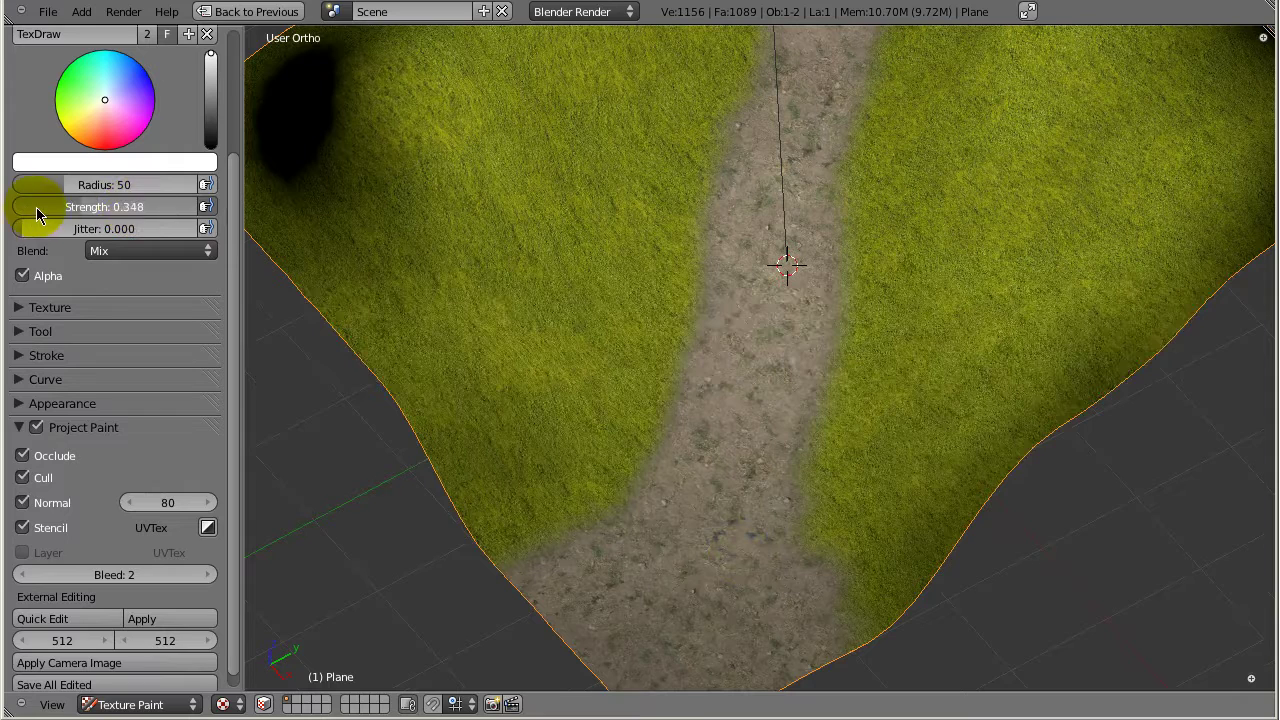
key("f")
left_click(712, 450)
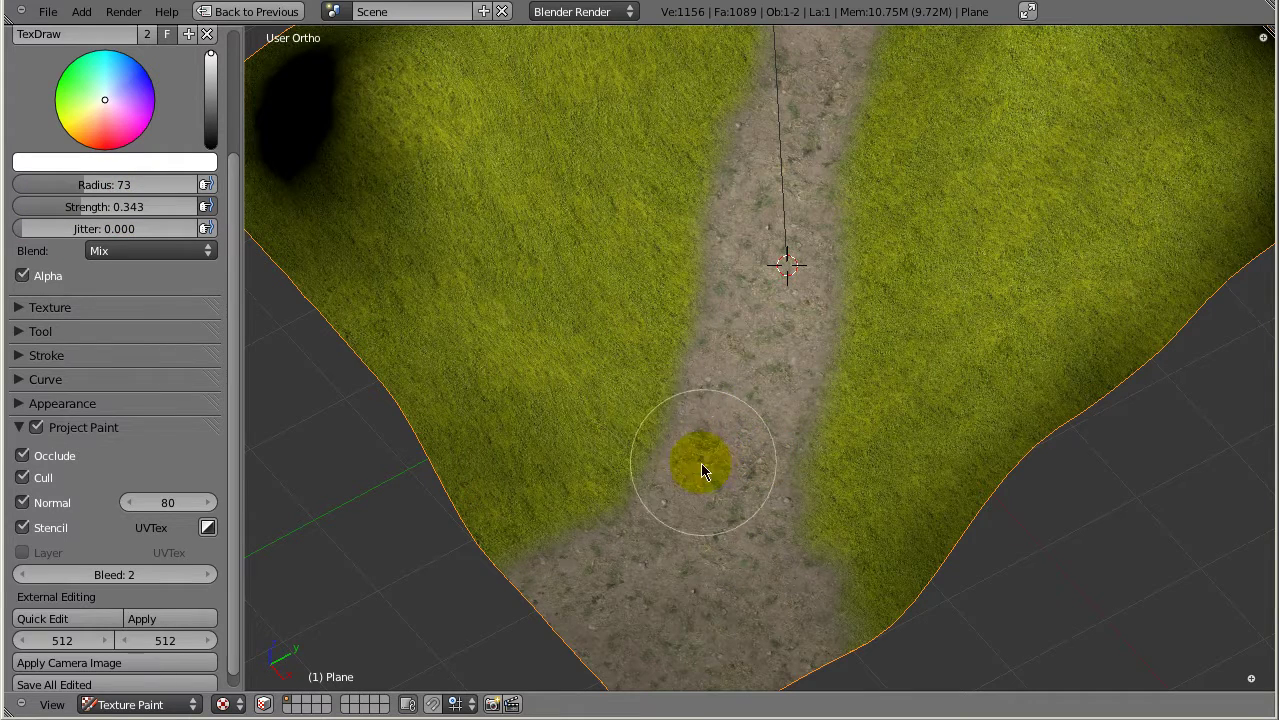
left_click_drag(114, 206, 133, 206)
- Paint softer dirt over the grass along the path's lower-left edge
mouse_move(586, 466)
left_mouse_down()
mouse_move(691, 291)
mouse_move(560, 537)
mouse_move(755, 365)
left_mouse_up()
middle_click_drag(755, 365, 594, 488)
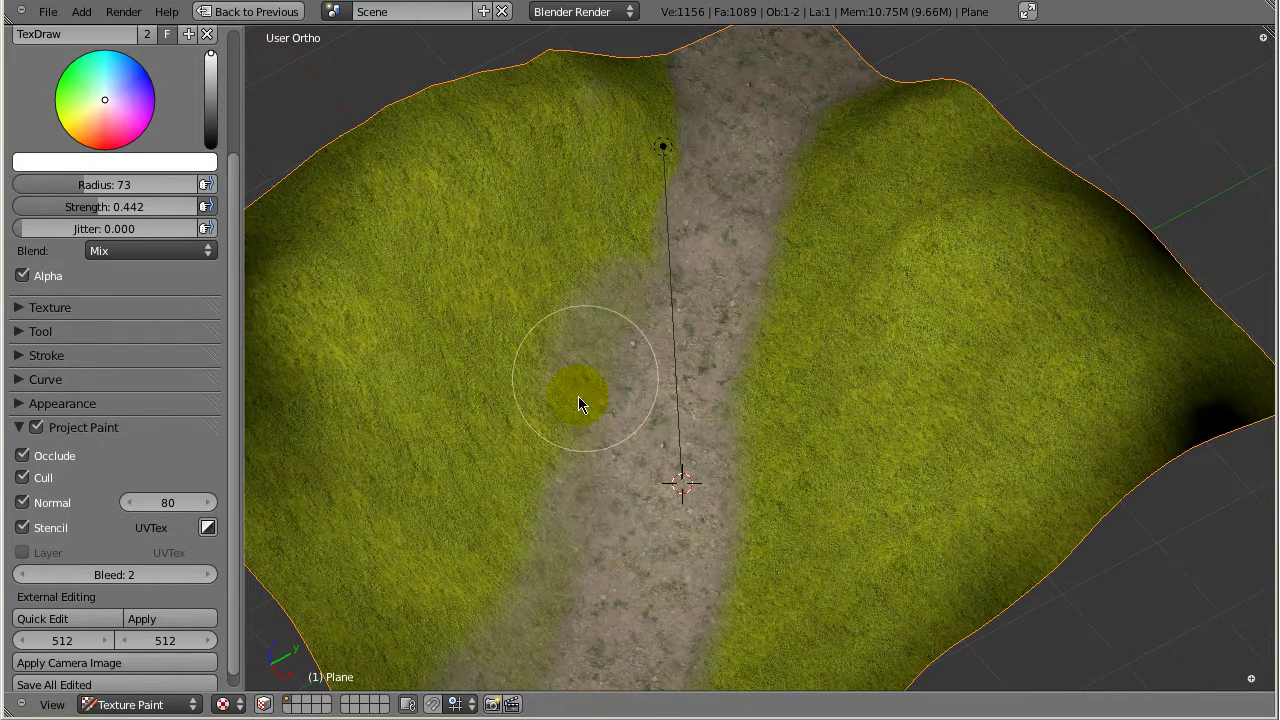
mouse_move(701, 289)
middle_mouse_down()
mouse_move(609, 509)
mouse_move(614, 405)
middle_mouse_up()
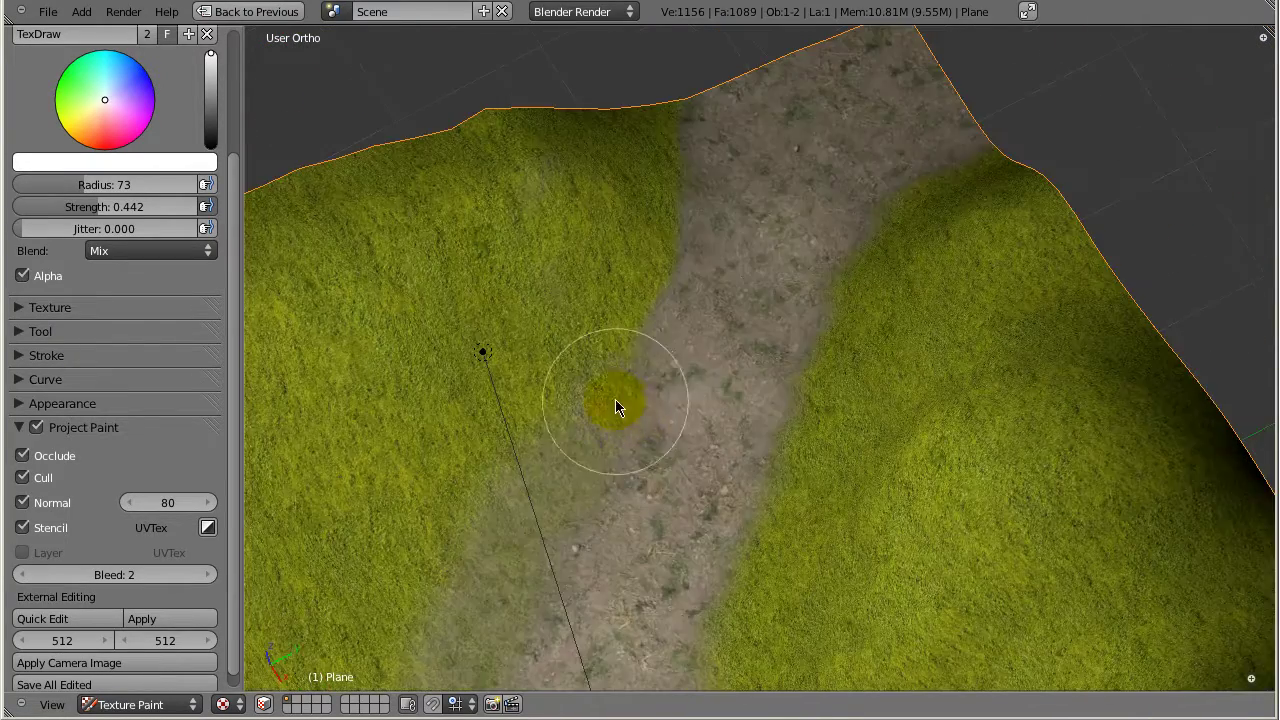
mouse_move(846, 586)
middle_mouse_down()
mouse_move(897, 574)
mouse_move(883, 529)
mouse_move(677, 397)
middle_mouse_up()
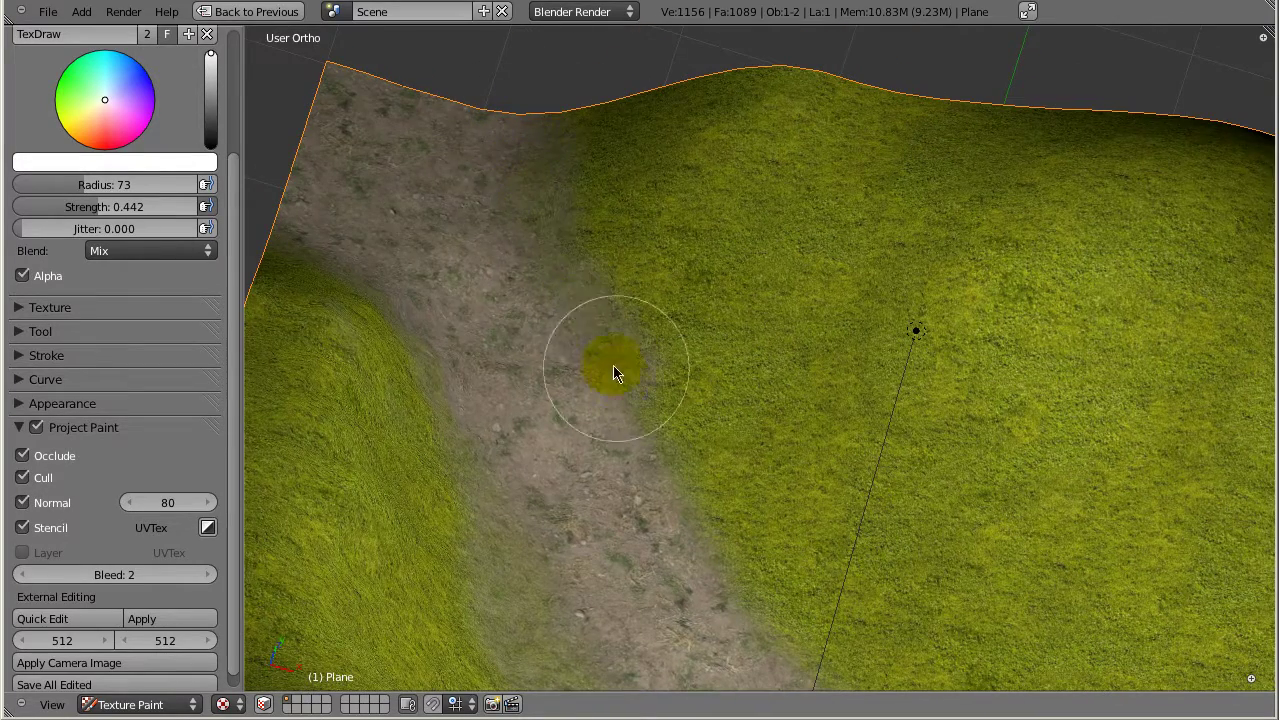
middle_click_drag(823, 644, 861, 499)
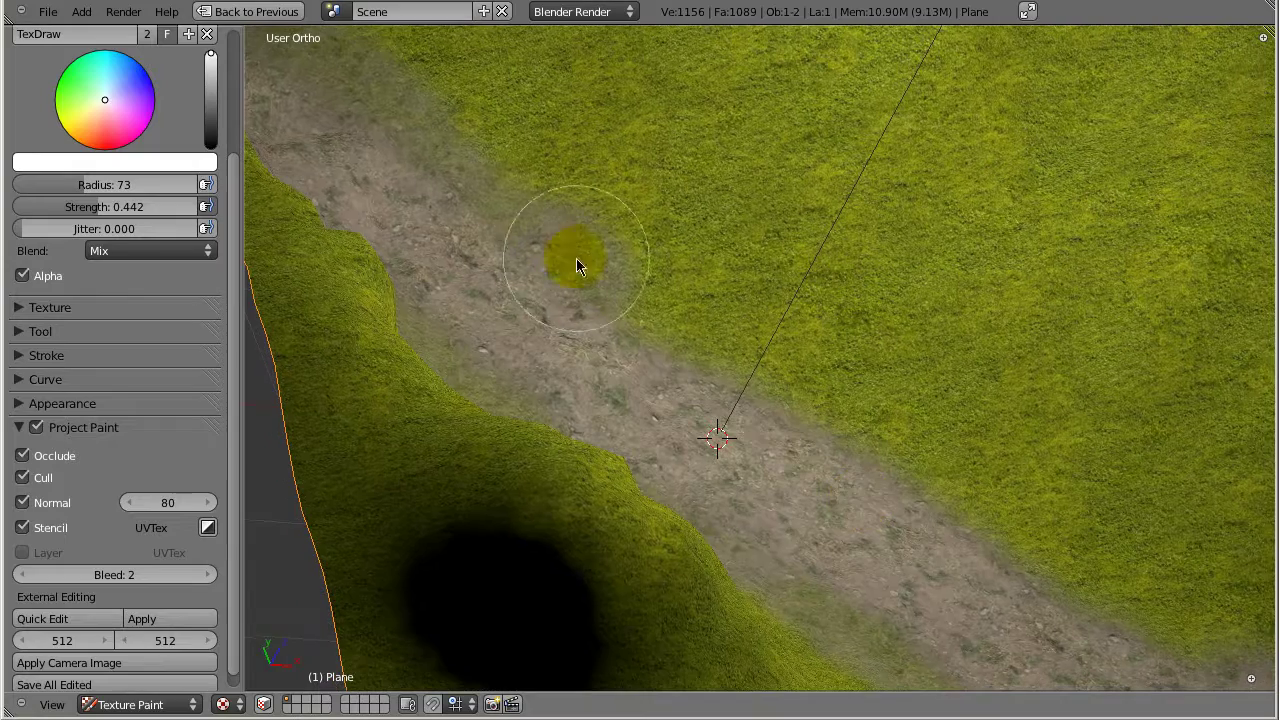
middle_click_drag(949, 542, 699, 242)
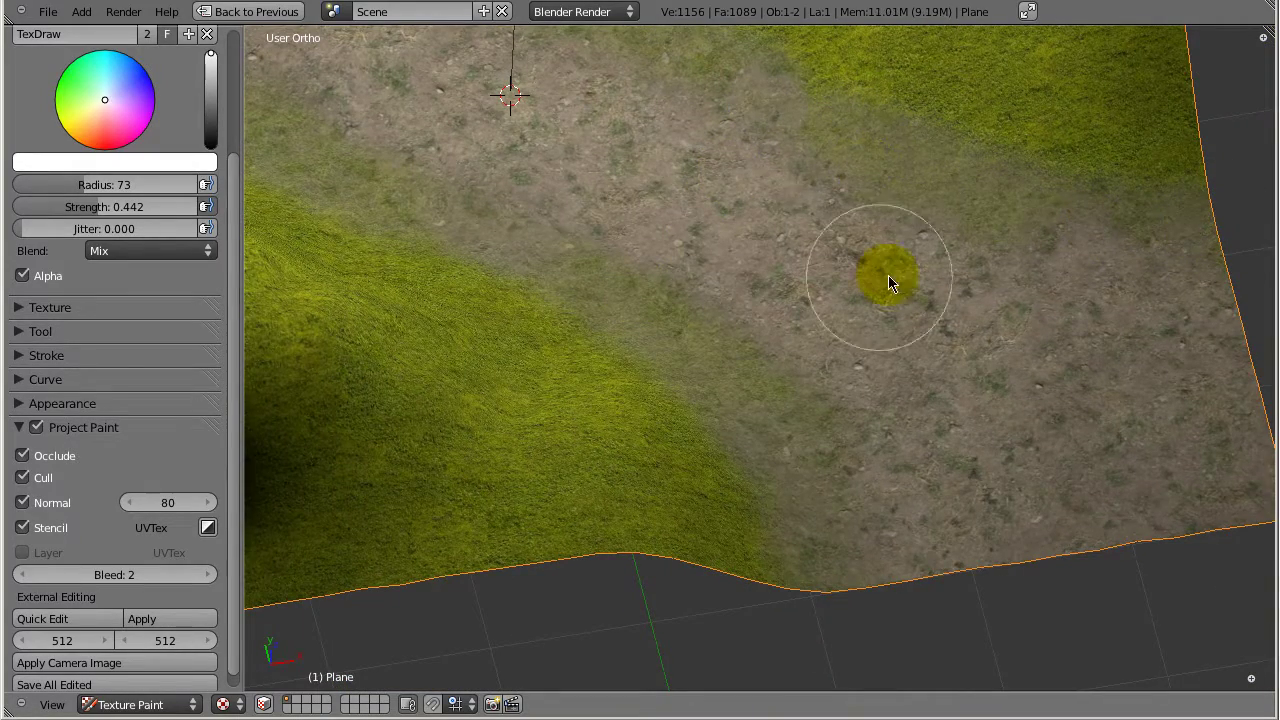
scroll(800, 486, "down", 5)
mouse_move(787, 490)
middle_mouse_down()
mouse_move(622, 470)
mouse_move(780, 371)
middle_mouse_up()
mouse_move(708, 583)
middle_mouse_down()
mouse_move(537, 554)
mouse_move(547, 518)
middle_mouse_up()
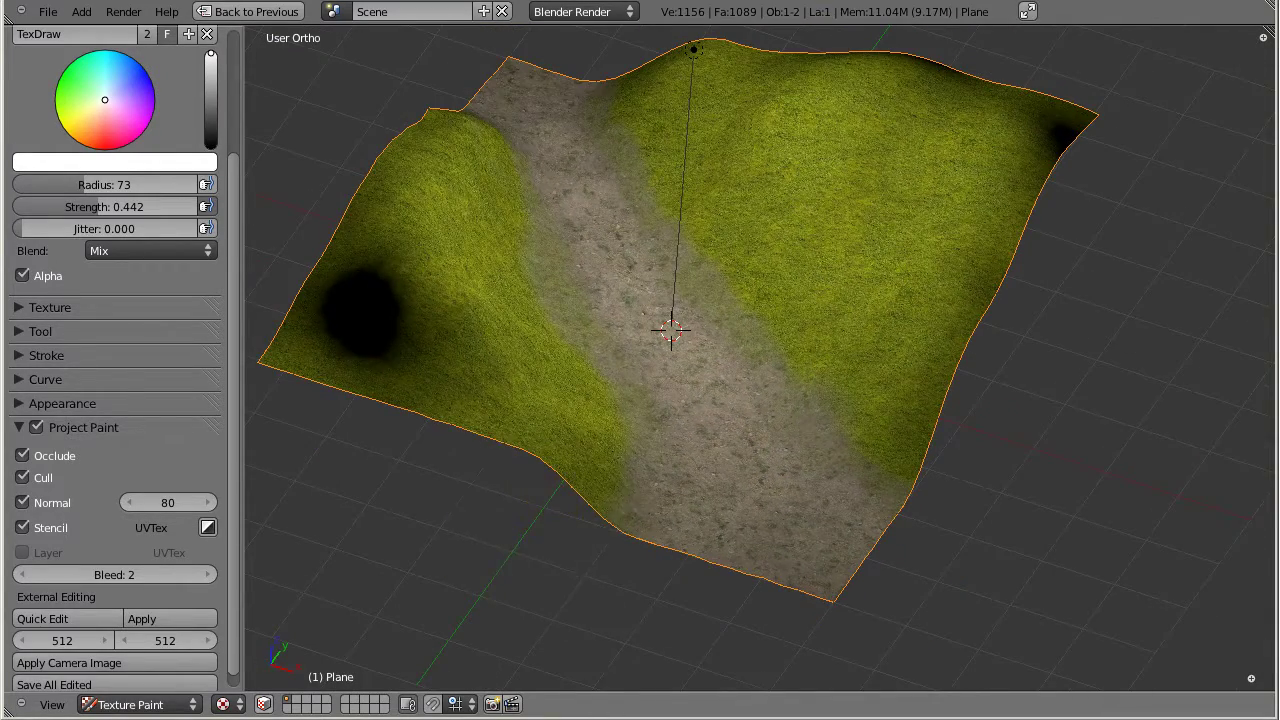
- Return the terrain to Object Mode and view it from above
left_click(145, 704)
left_click(147, 686)
mouse_move(829, 594)
middle_mouse_down()
mouse_move(726, 517)
mouse_move(768, 551)
mouse_move(677, 515)
mouse_move(649, 449)
mouse_move(583, 438)
mouse_move(574, 400)
mouse_move(626, 451)
mouse_move(677, 457)
mouse_move(720, 614)
mouse_move(697, 463)
mouse_move(591, 414)
mouse_move(757, 486)
mouse_move(757, 512)
middle_mouse_up()
scroll(677, 515, "up", 3)
- Select the Point lamp above the terrain, leaving it in its original position
right_click(738, 155)
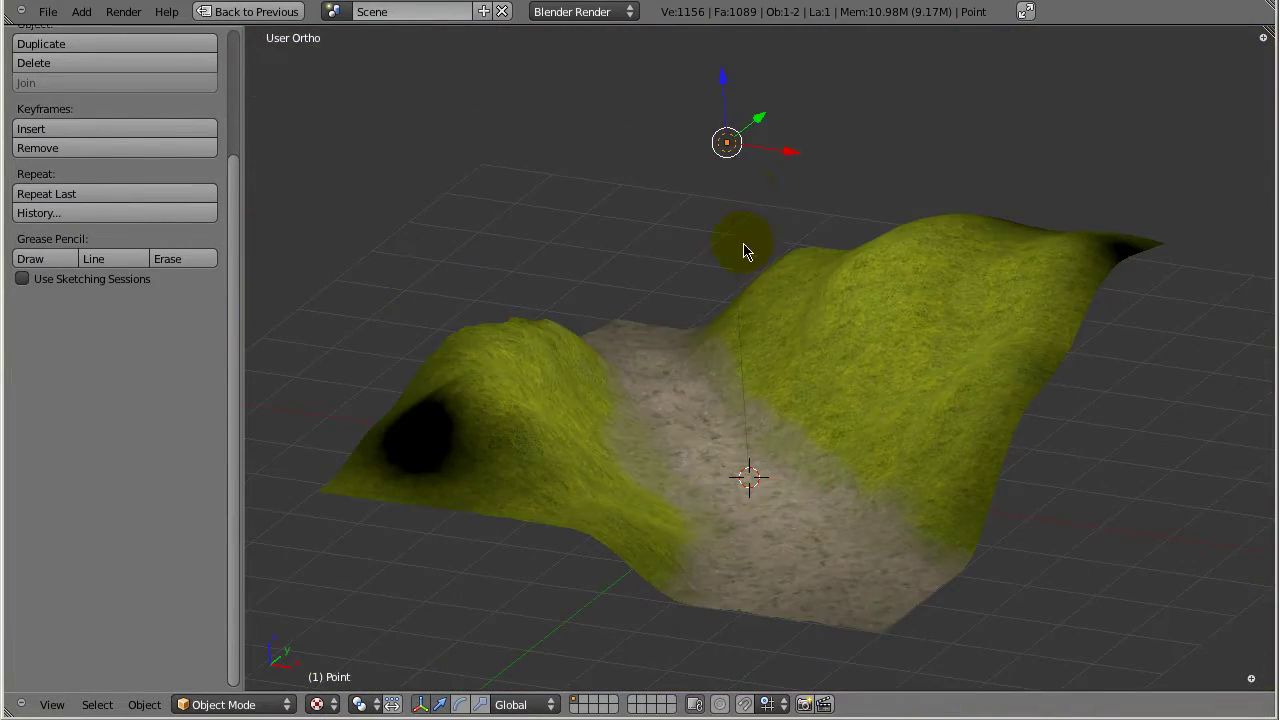
key("g")
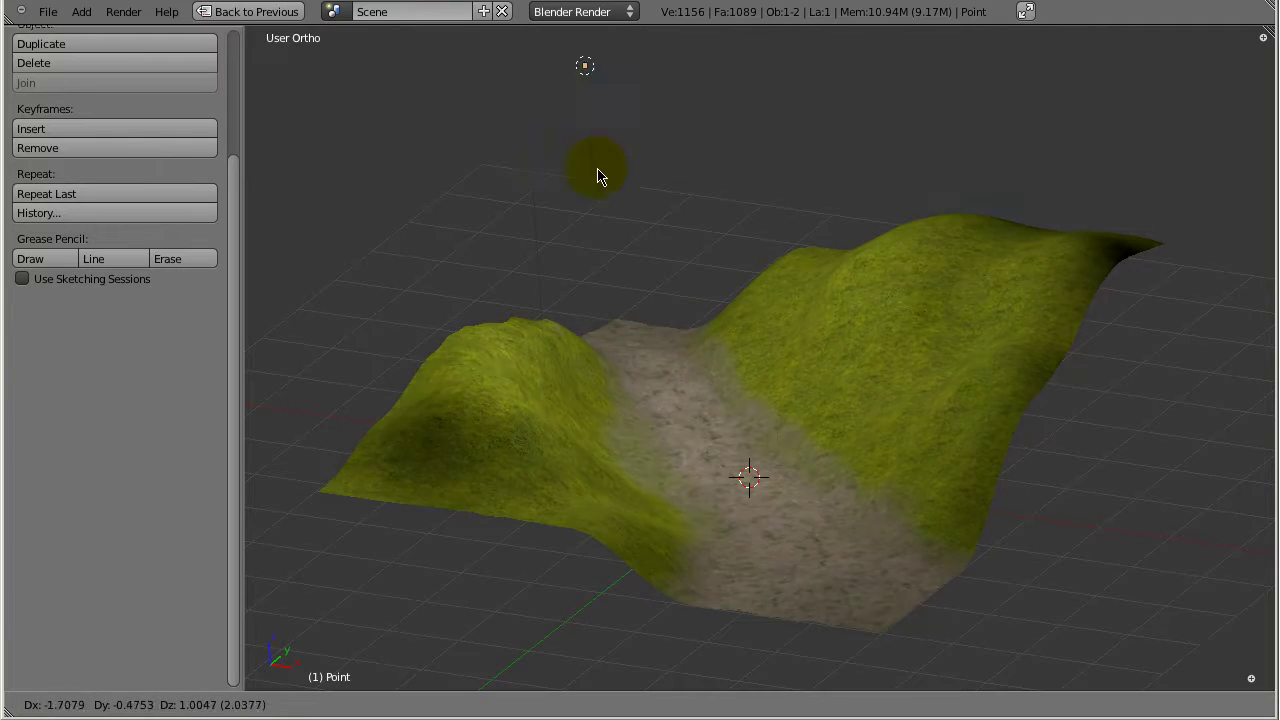
left_click(743, 448)
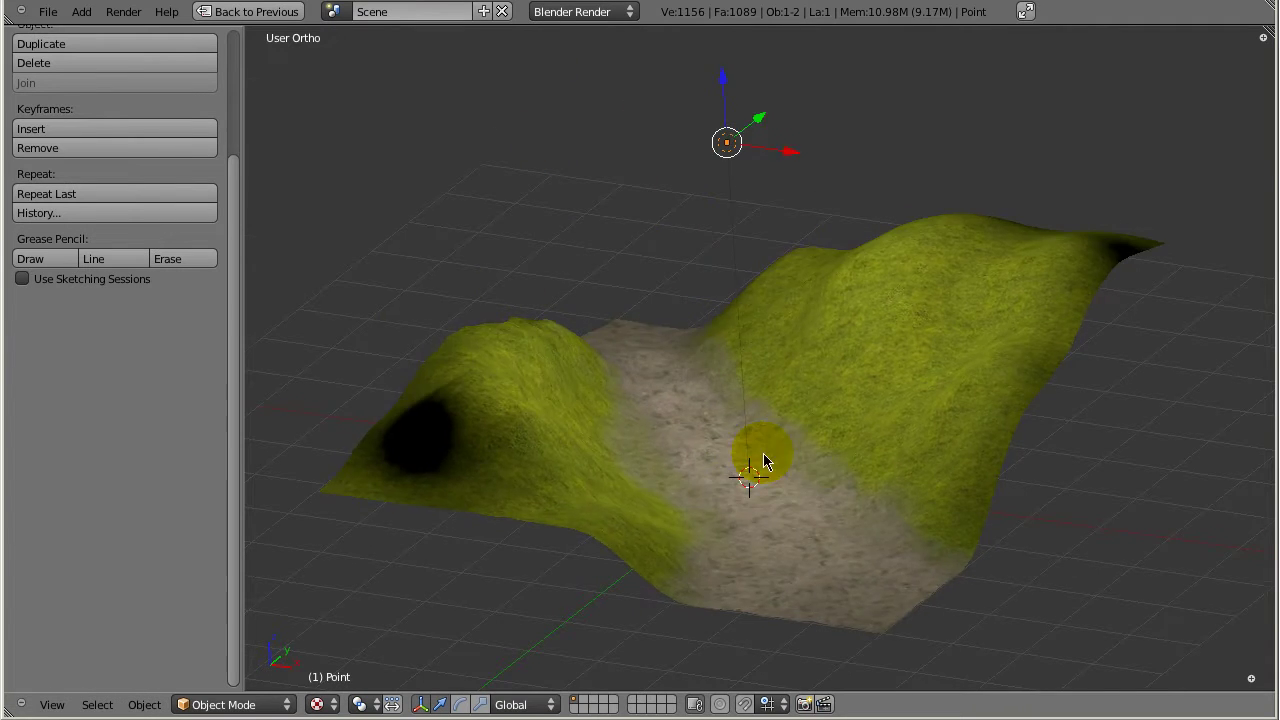